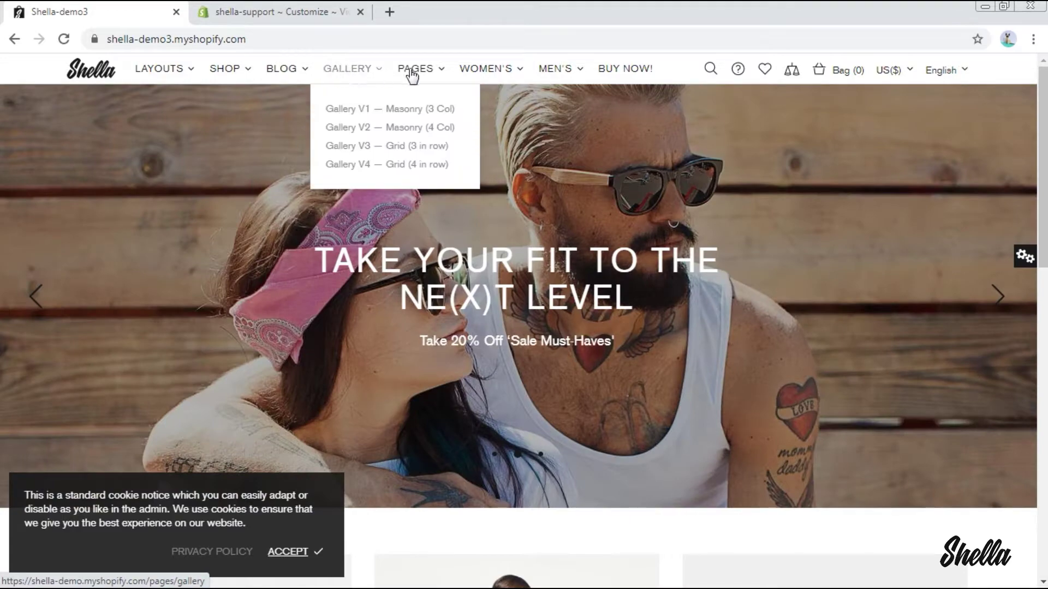
- Switch to the shella-support theme editor and assign Main menu as the header's main menu
mouse_move(487, 74)
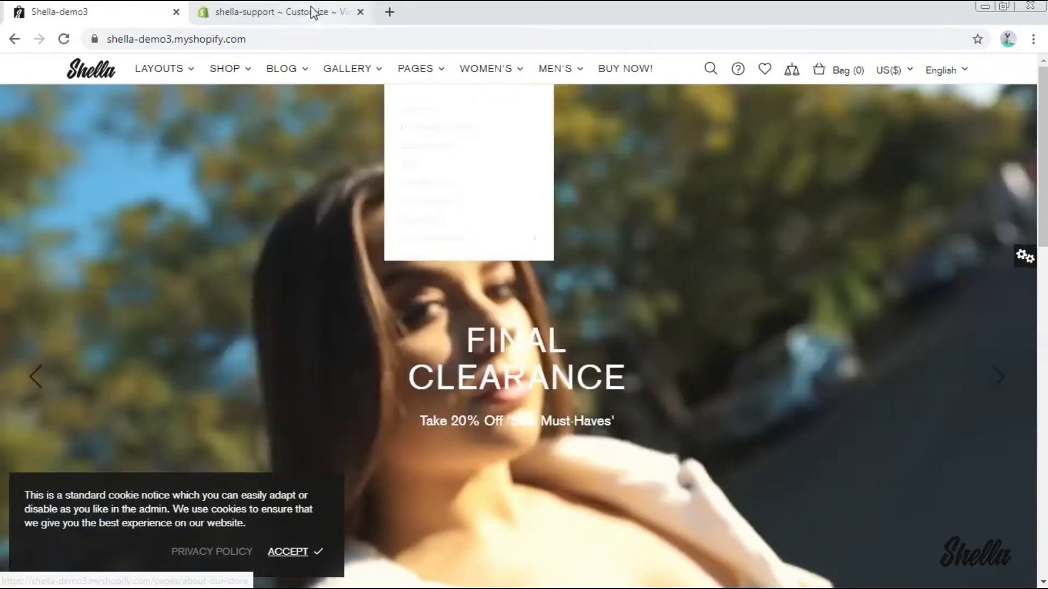
left_click(308, 12)
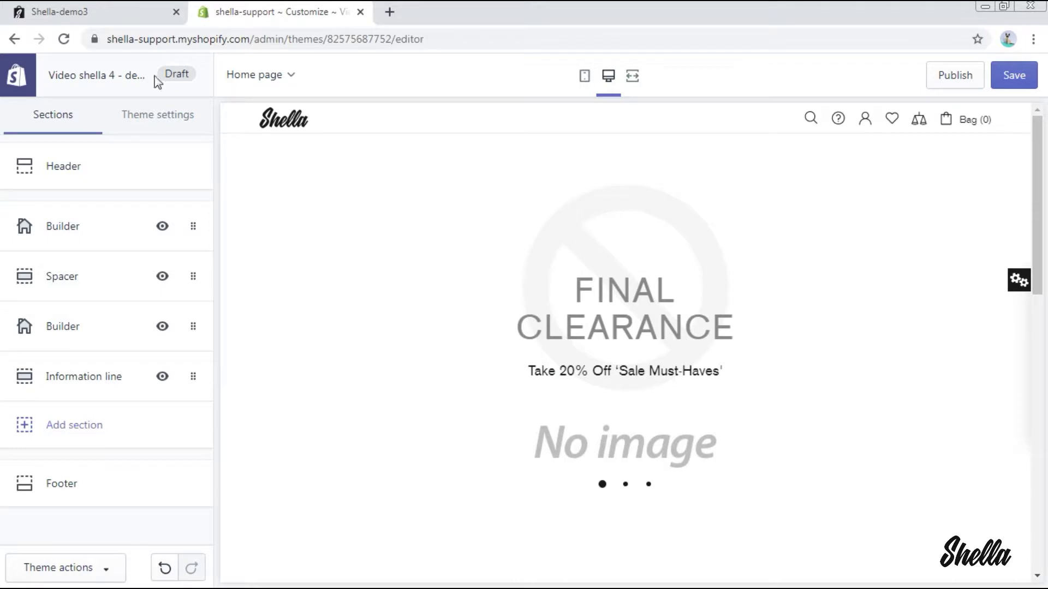
left_click(67, 167)
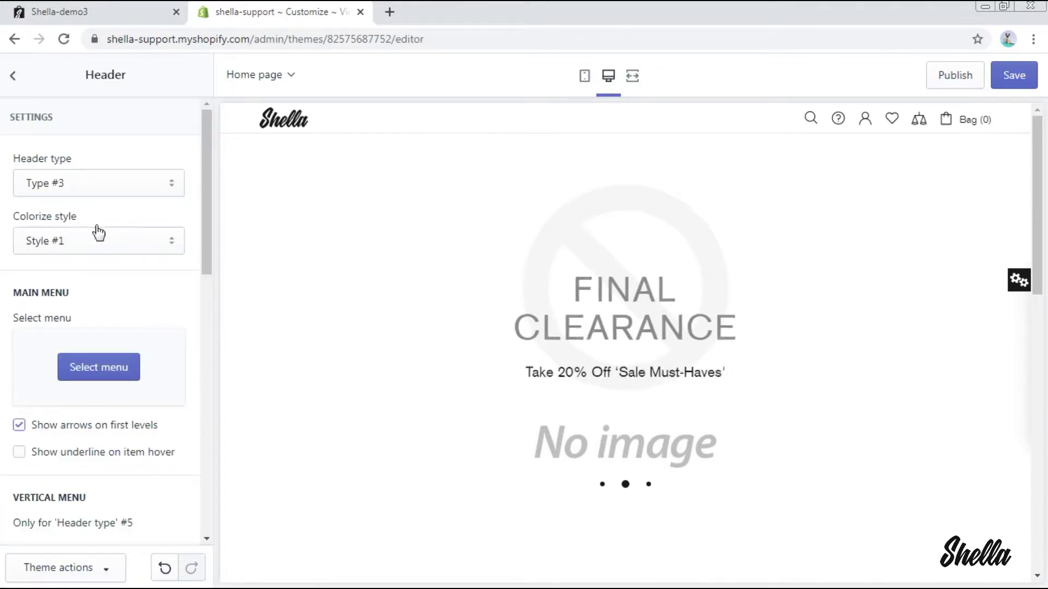
scroll(98, 250, "down", 3)
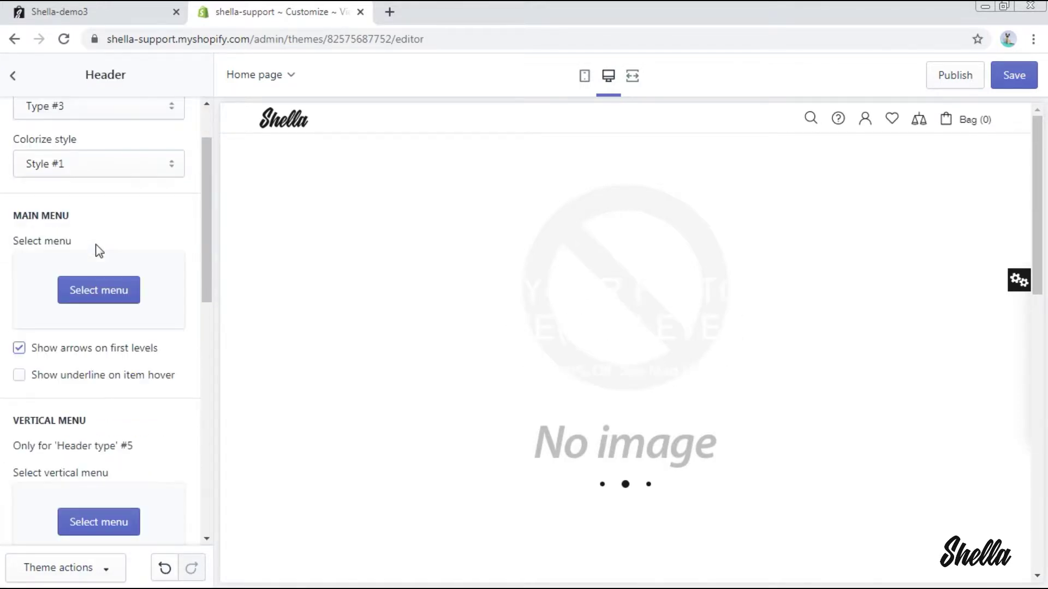
left_click(98, 295)
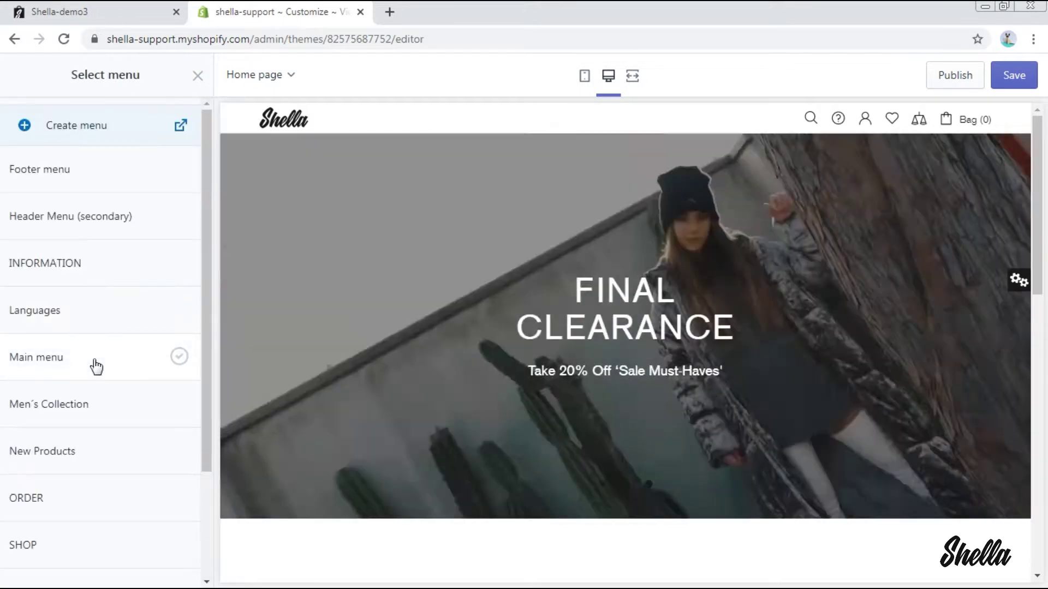
left_click(93, 360)
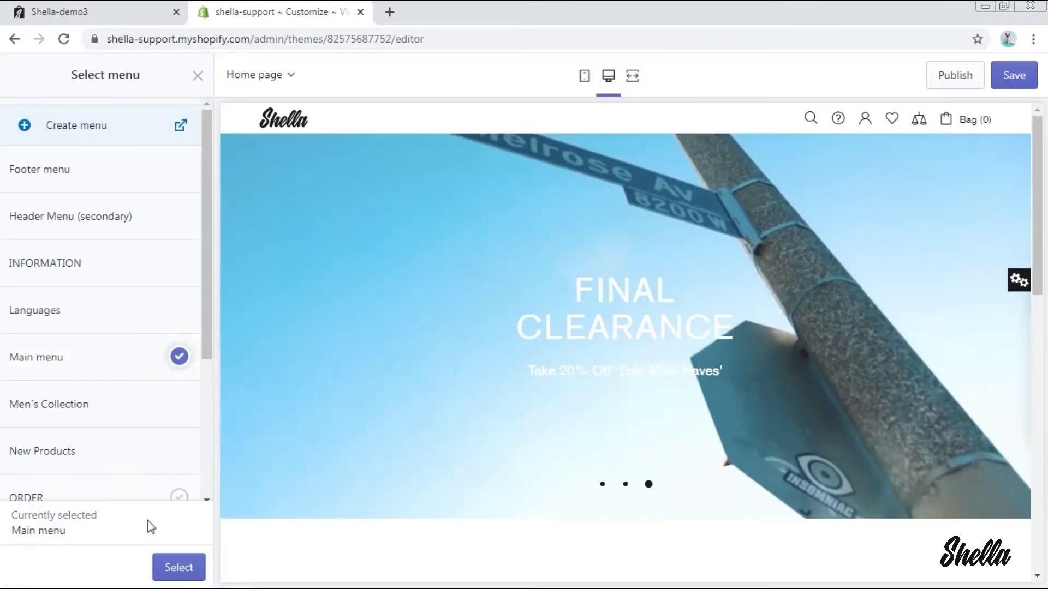
left_click(180, 568)
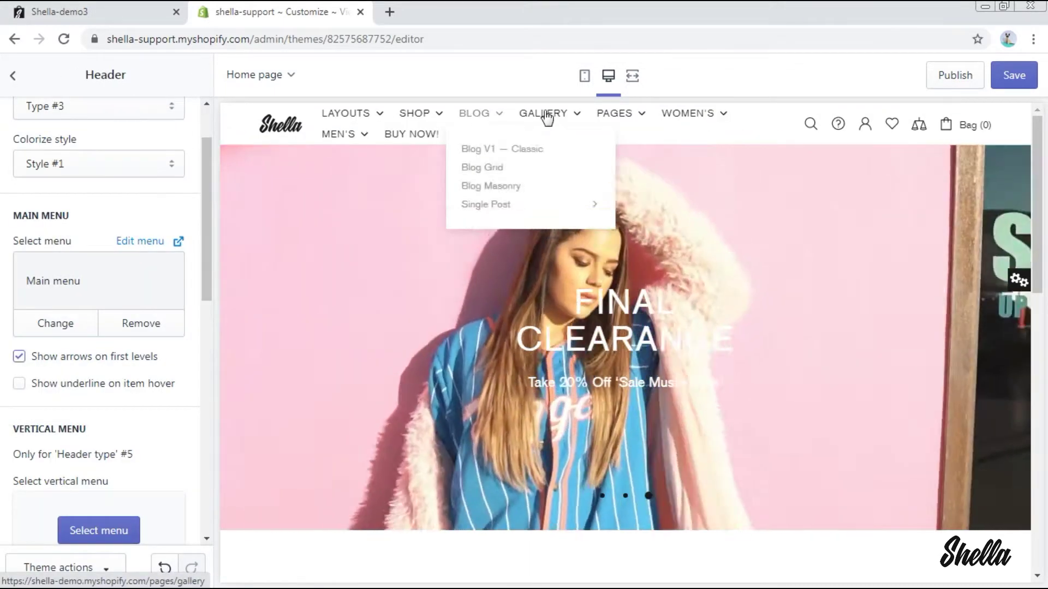
mouse_move(588, 115)
mouse_move(663, 130)
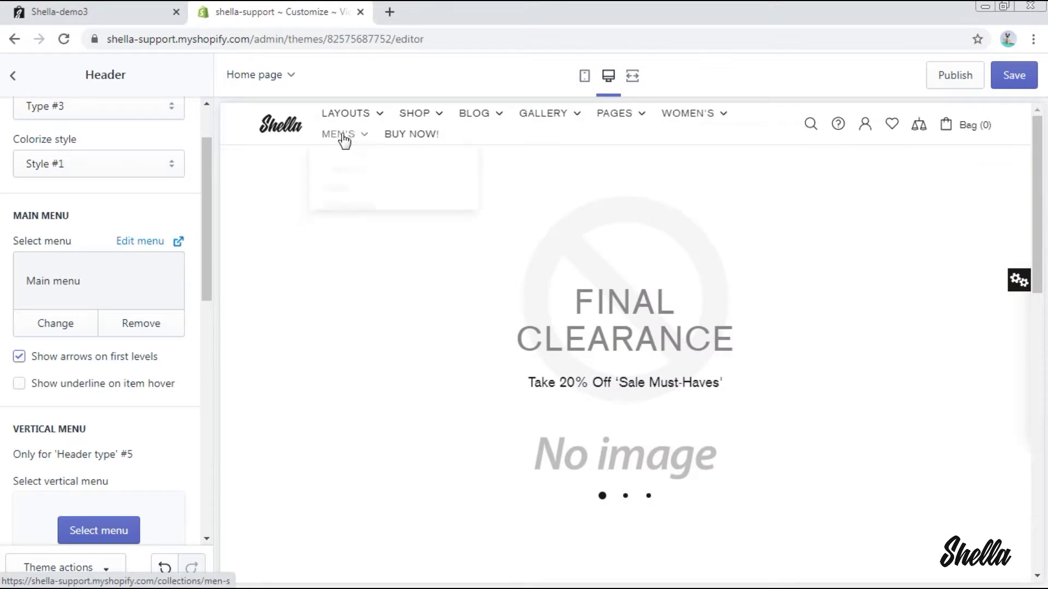
- Add a Mega menu block to the header content and assign it to the item Layouts
scroll(154, 359, "down", 12)
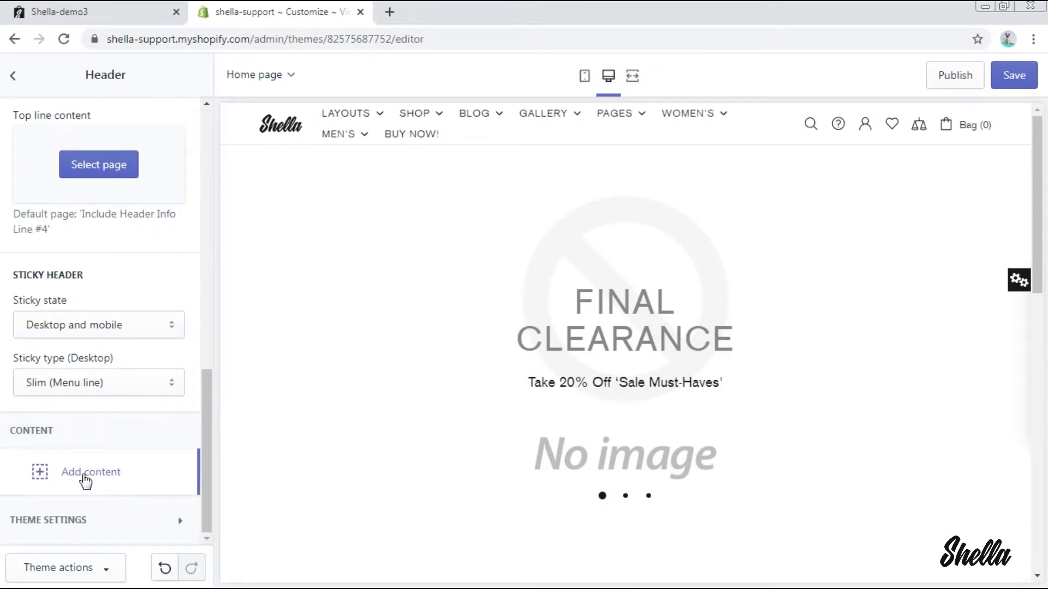
left_click(86, 474)
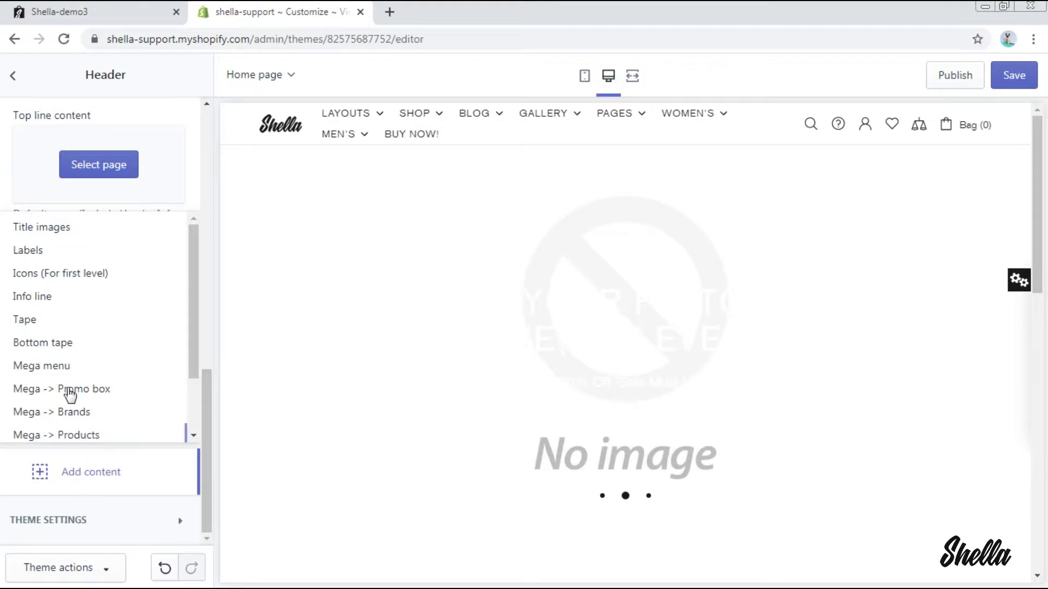
left_click(66, 367)
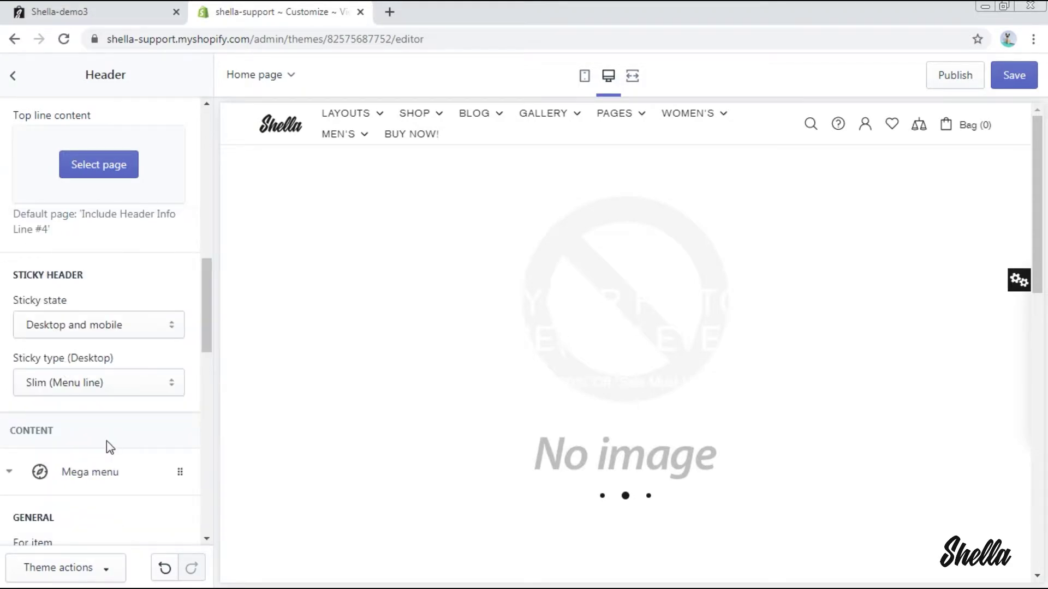
scroll(106, 447, "down", 3)
left_click(106, 412)
type("Layouts")
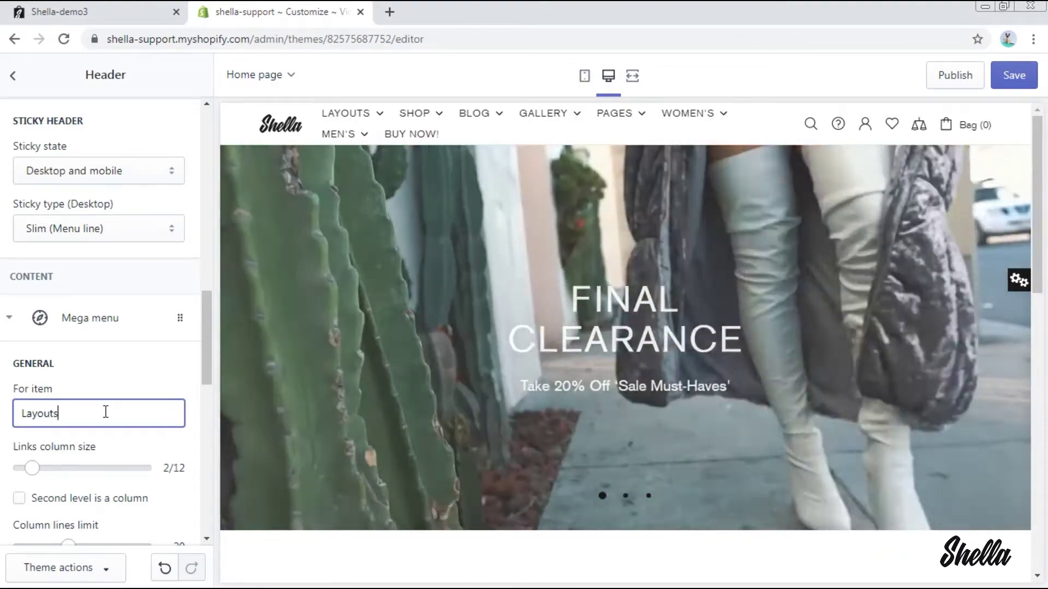
- Set the mega menu's column lines limit to 24 and its additional right-hand content type to 2 items in the row
scroll(192, 367, "down", 2)
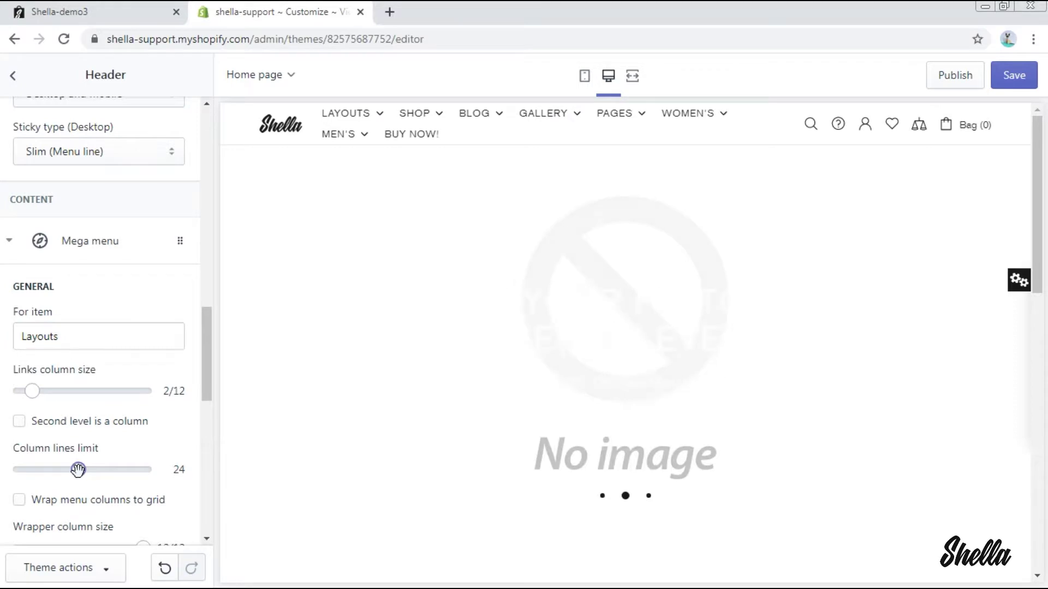
scroll(172, 514, "down", 4)
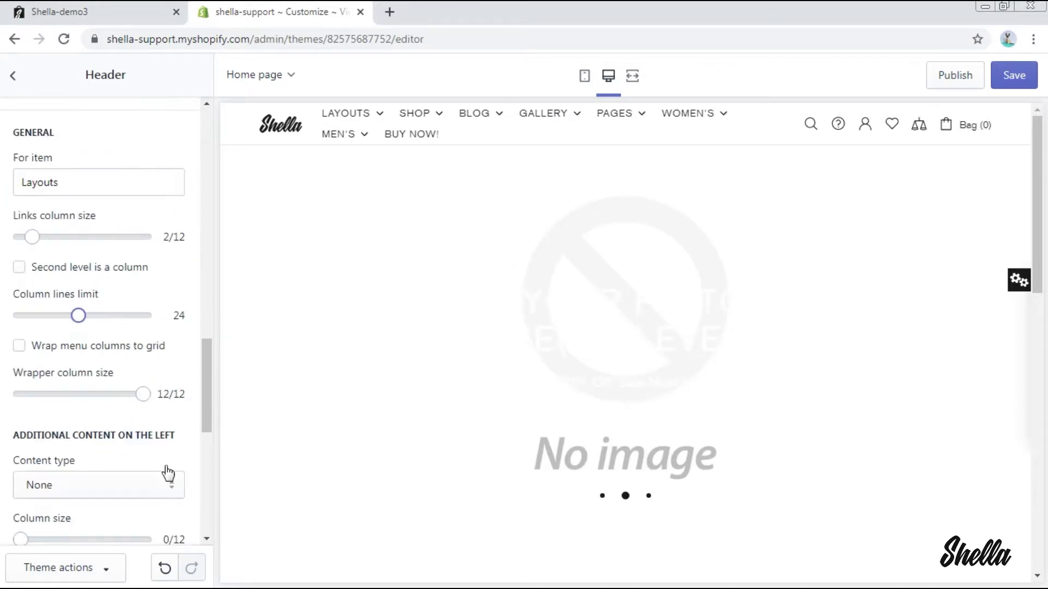
scroll(168, 472, "down", 6)
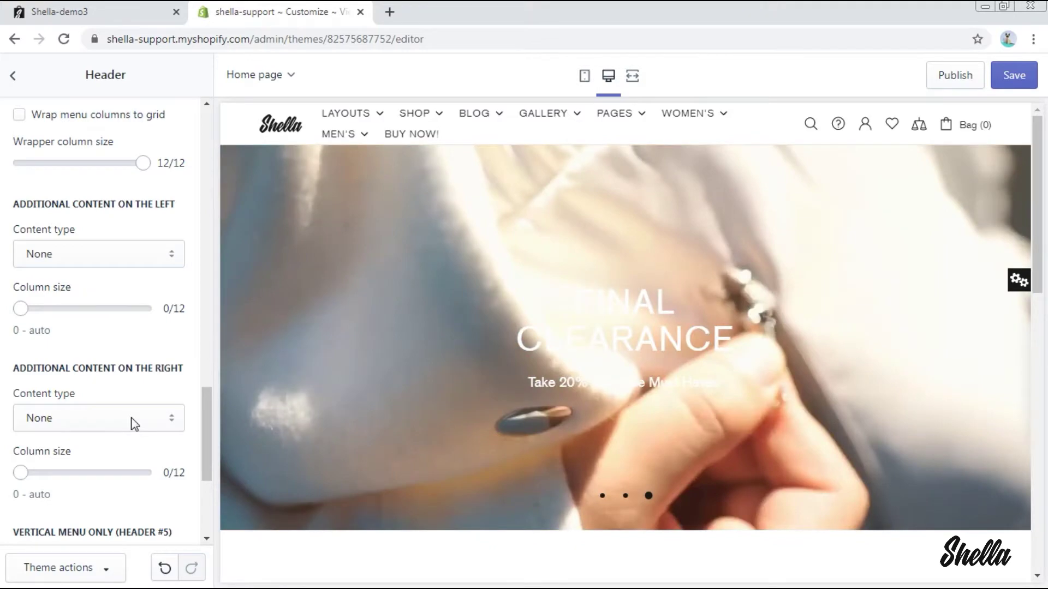
left_click(134, 425)
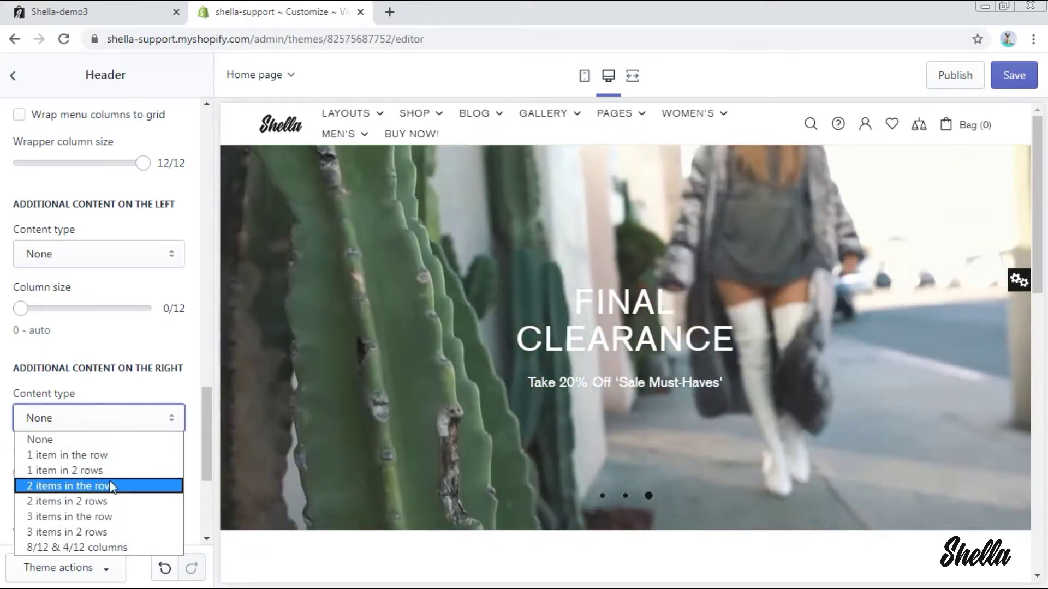
left_click(109, 486)
- Add a Mega -> Promo box block to the header content and link its banner URL to All Collections
scroll(112, 487, "down", 2)
scroll(104, 483, "down", 3)
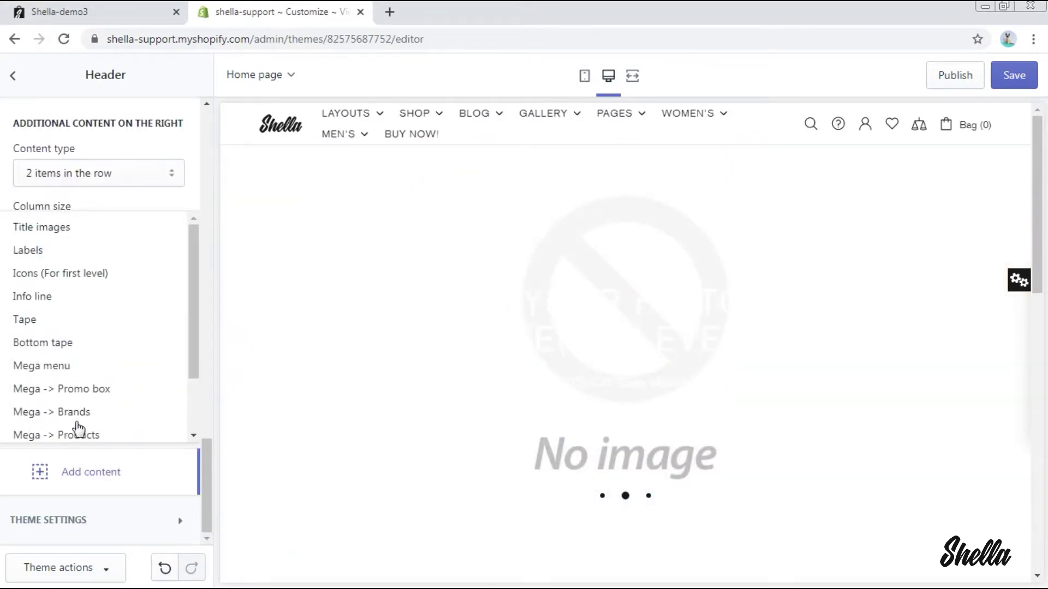
left_click(84, 391)
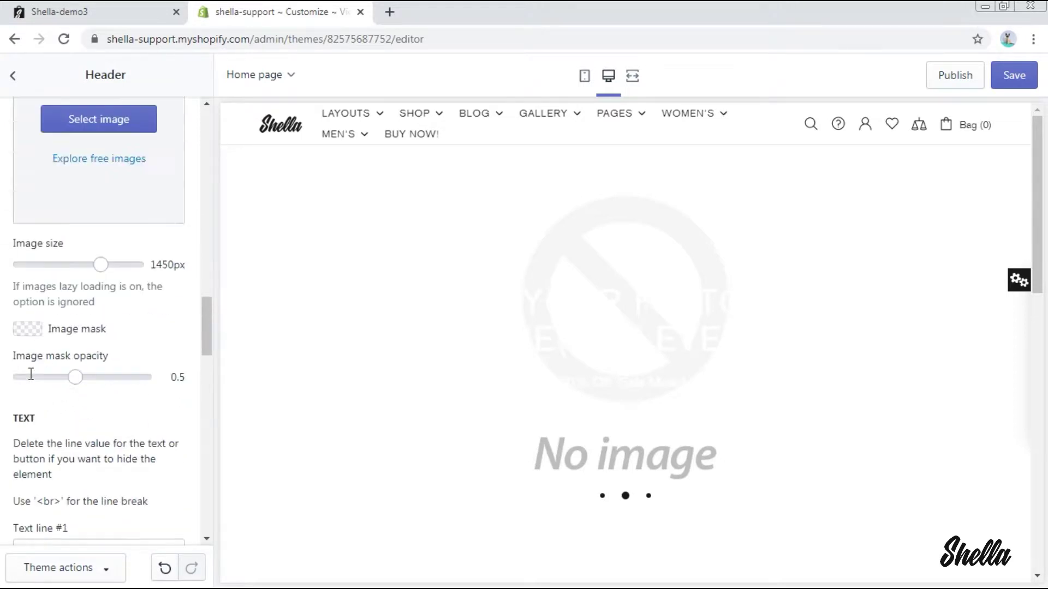
left_click(73, 513)
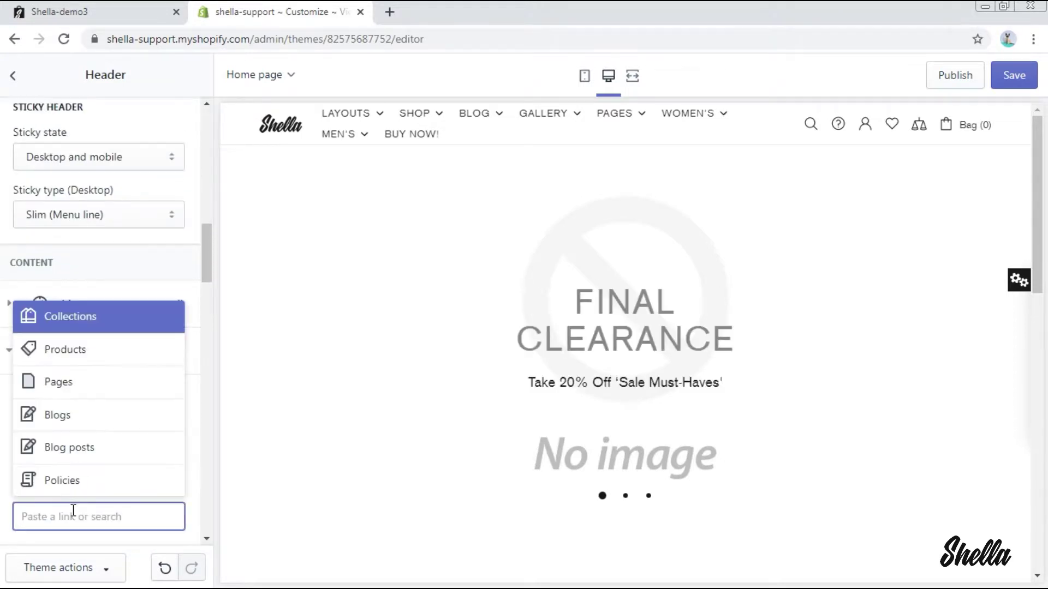
left_click(124, 321)
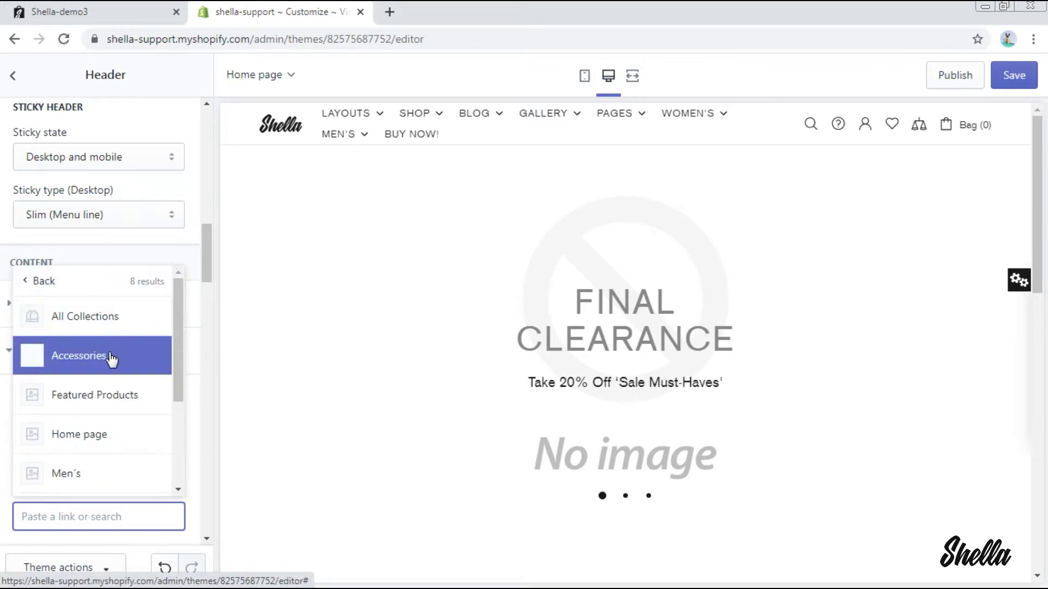
left_click(106, 325)
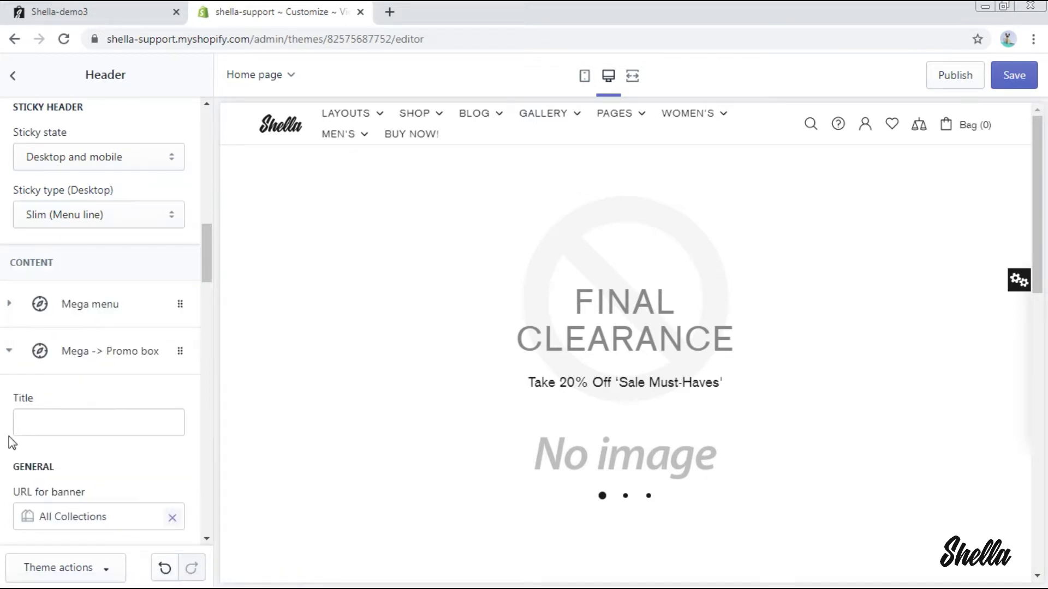
- Choose the makeup palette and brushes picture as the promo box image and set the image size to 400px
scroll(10, 442, "down", 6)
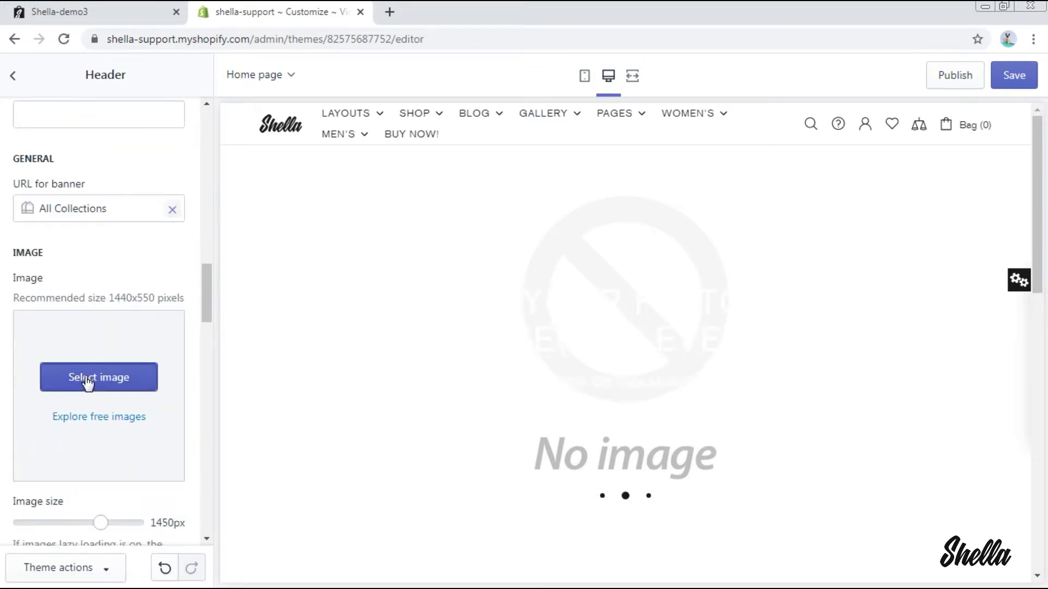
left_click(87, 382)
scroll(63, 524, "down", 4)
left_click(169, 570)
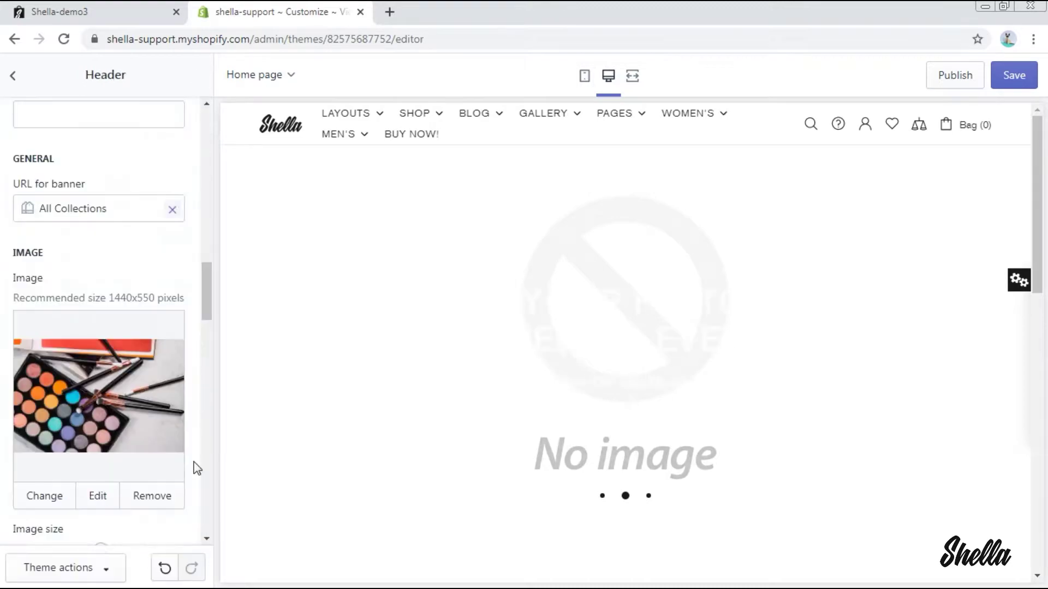
scroll(196, 468, "down", 3)
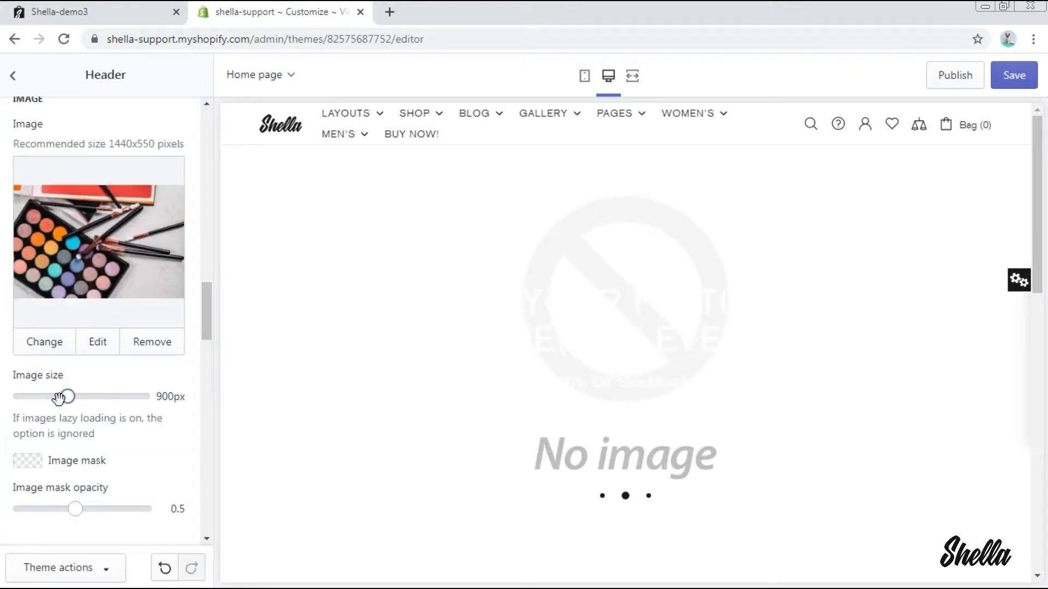
left_click_drag(40, 397, 34, 397)
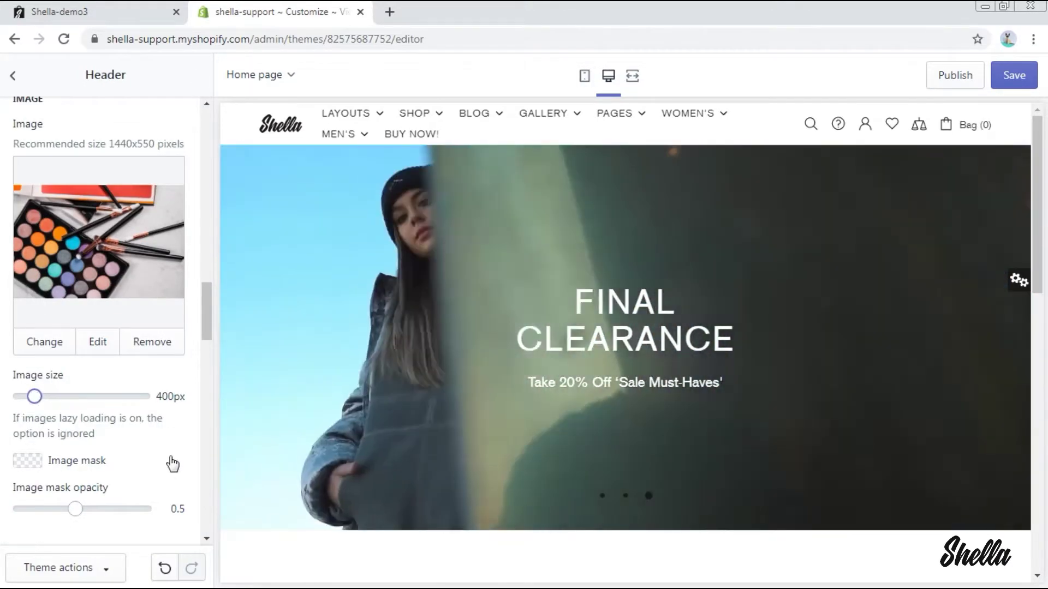
- Set the promo box's text line #1 to NEW IN, line #2 to Spring/Summer 2020 Collection, and the colorize style to Style #3
scroll(173, 463, "down", 4)
triple_click(108, 455)
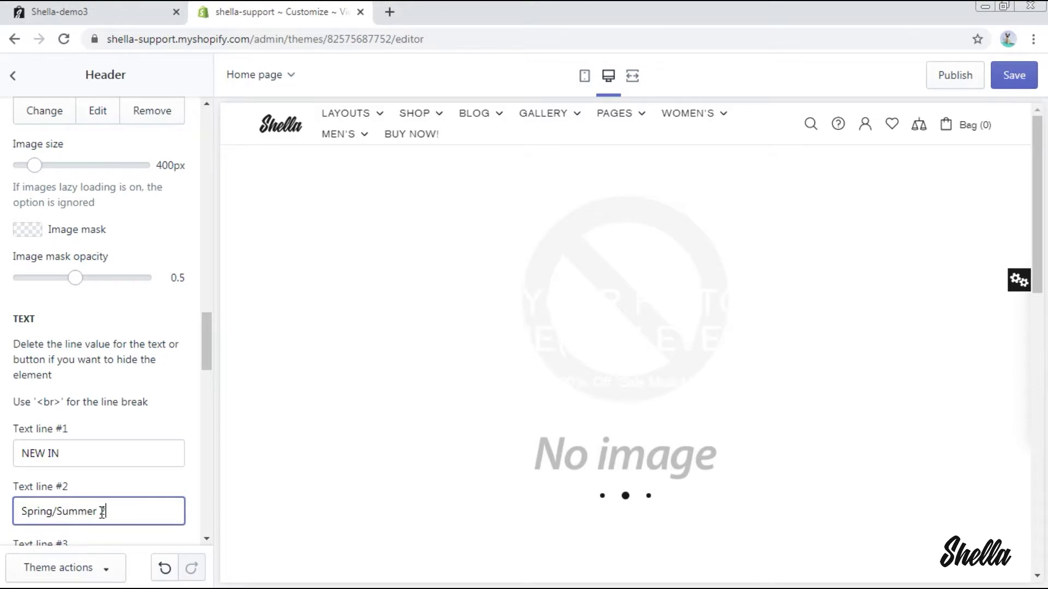
type("Collection")
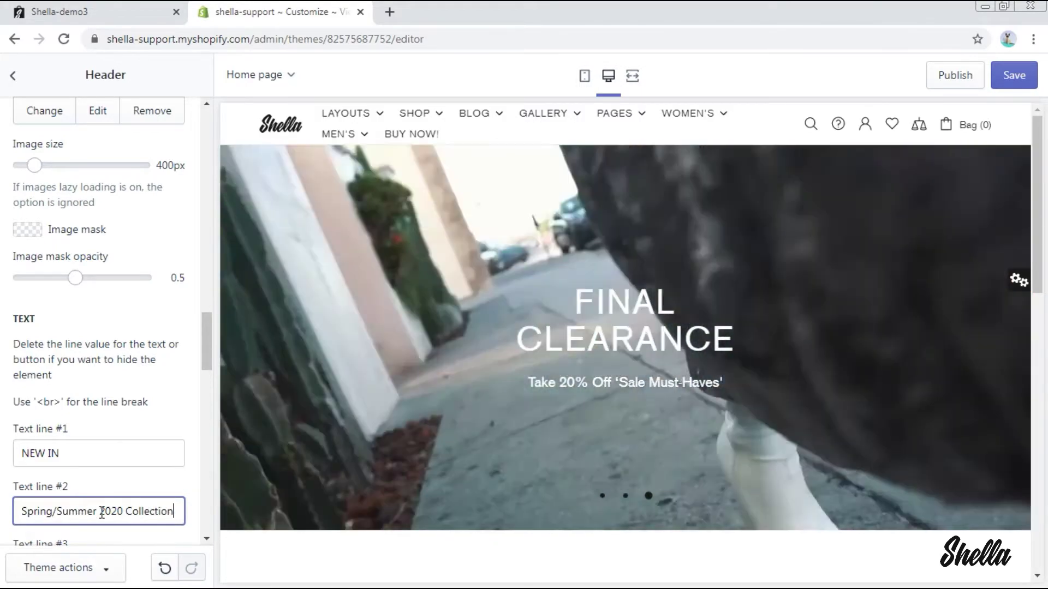
scroll(4, 483, "down", 3)
scroll(5, 483, "down", 2)
left_click(120, 399)
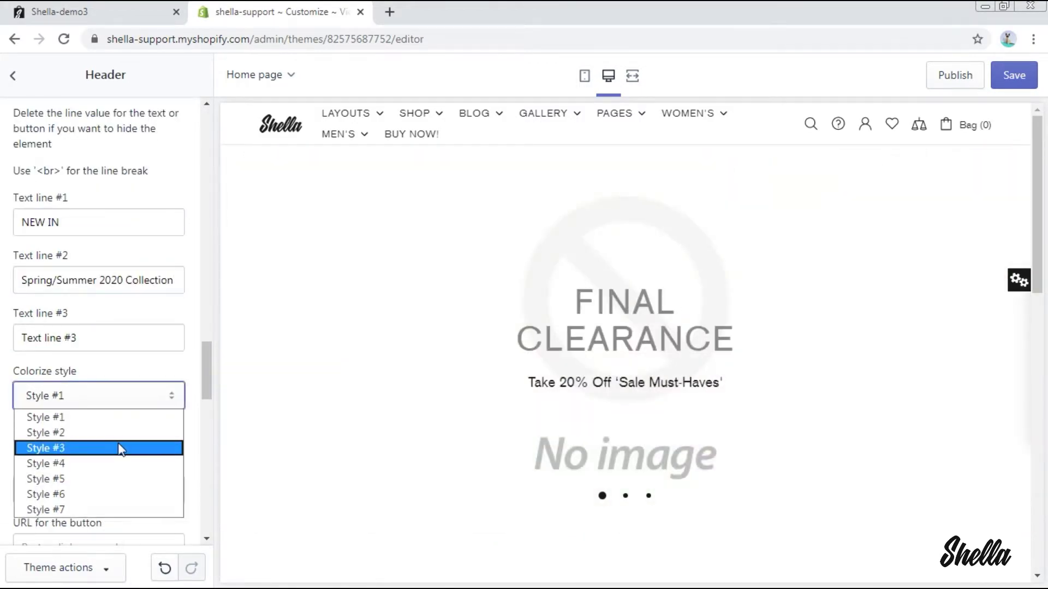
- Set the promo box's layout type to Type #2 v2 and its image movement on hover to Center
scroll(119, 449, "down", 15)
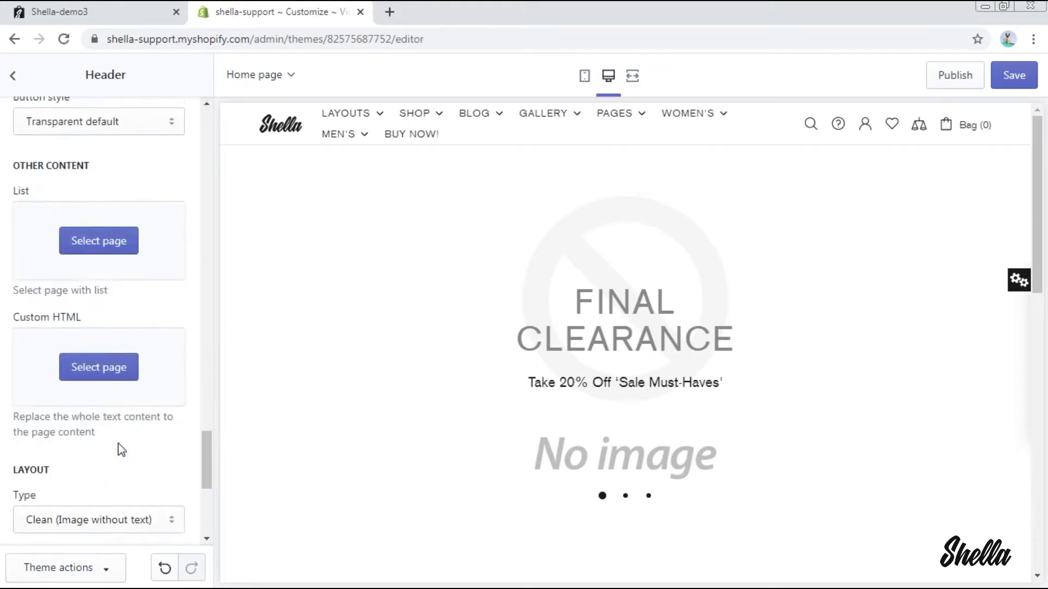
left_click(127, 366)
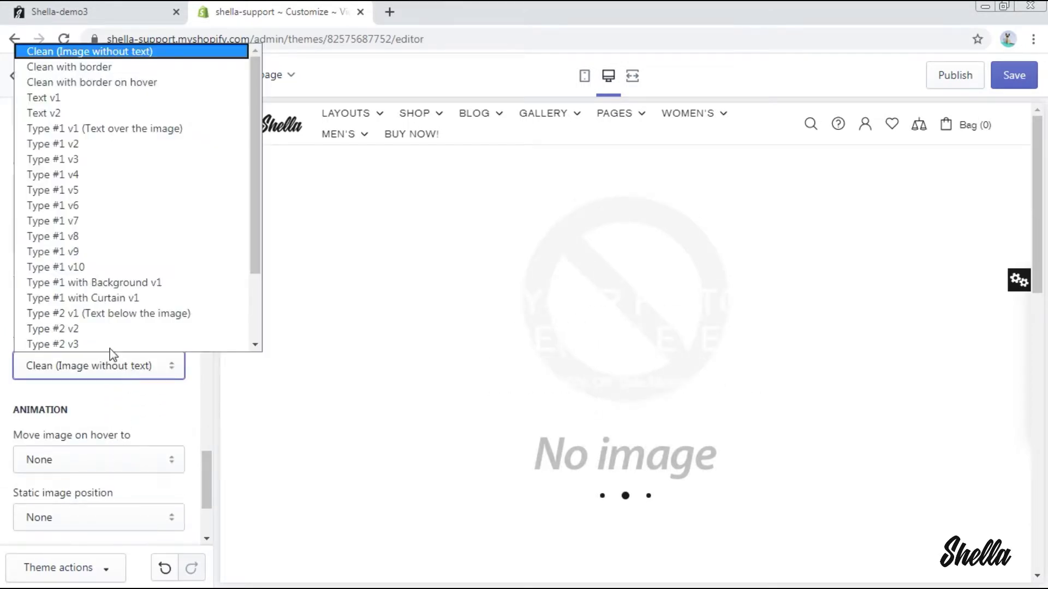
scroll(109, 339, "down", 1)
left_click(99, 316)
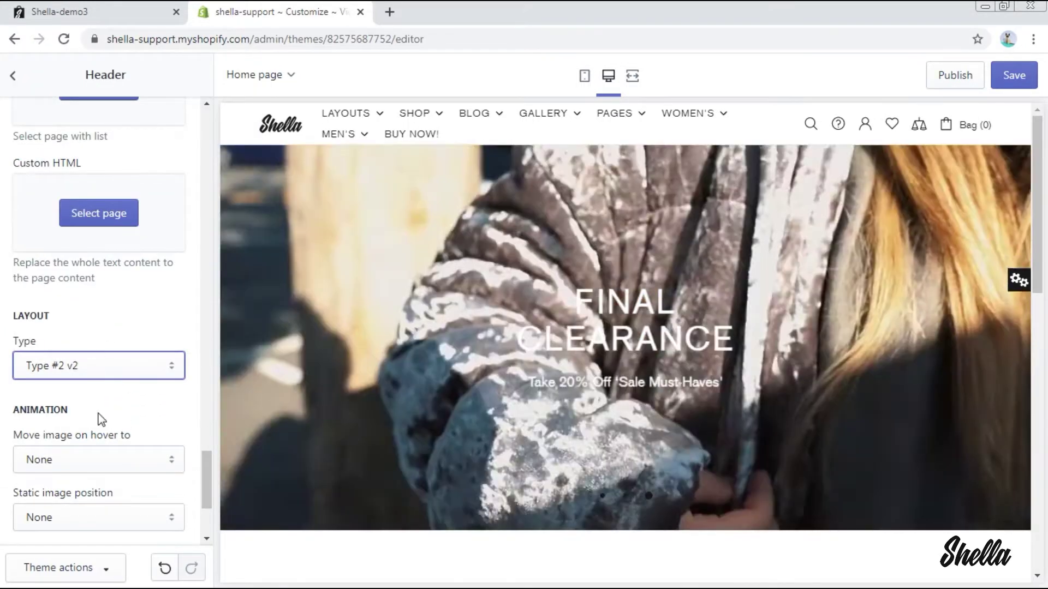
scroll(100, 420, "down", 3)
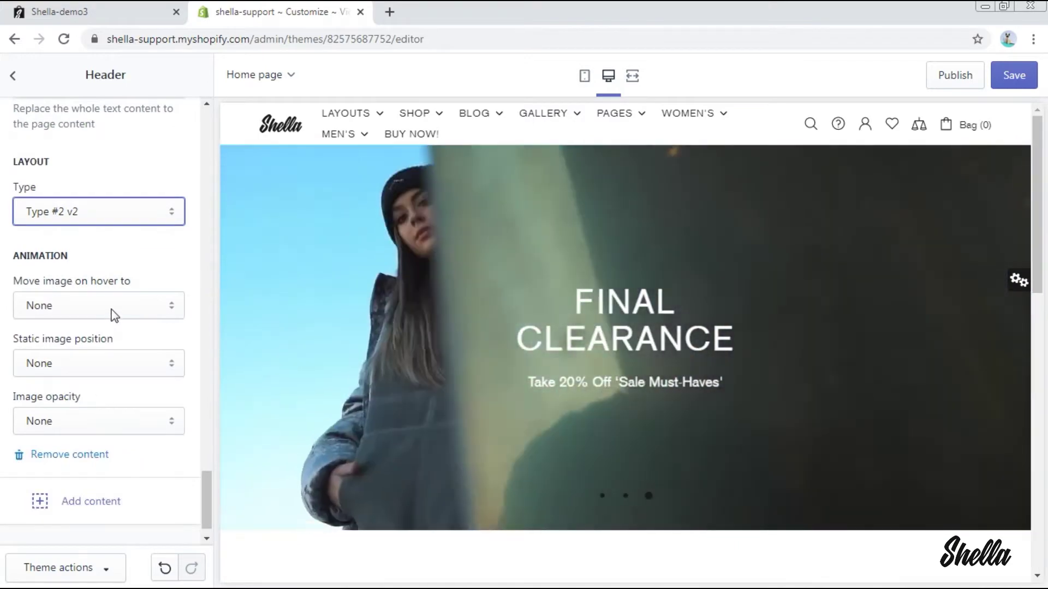
left_click(112, 313)
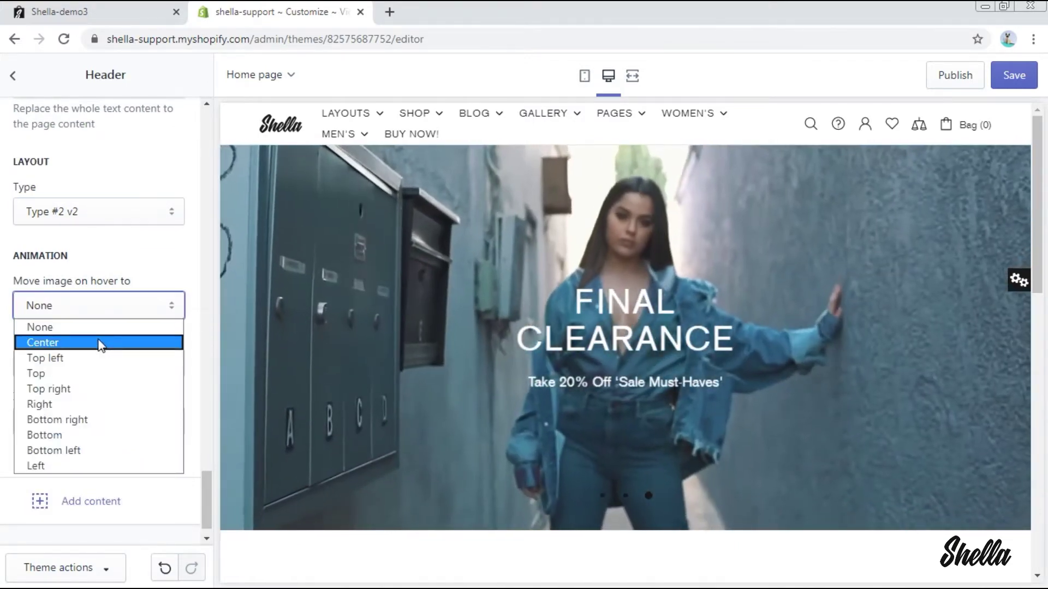
left_click(100, 342)
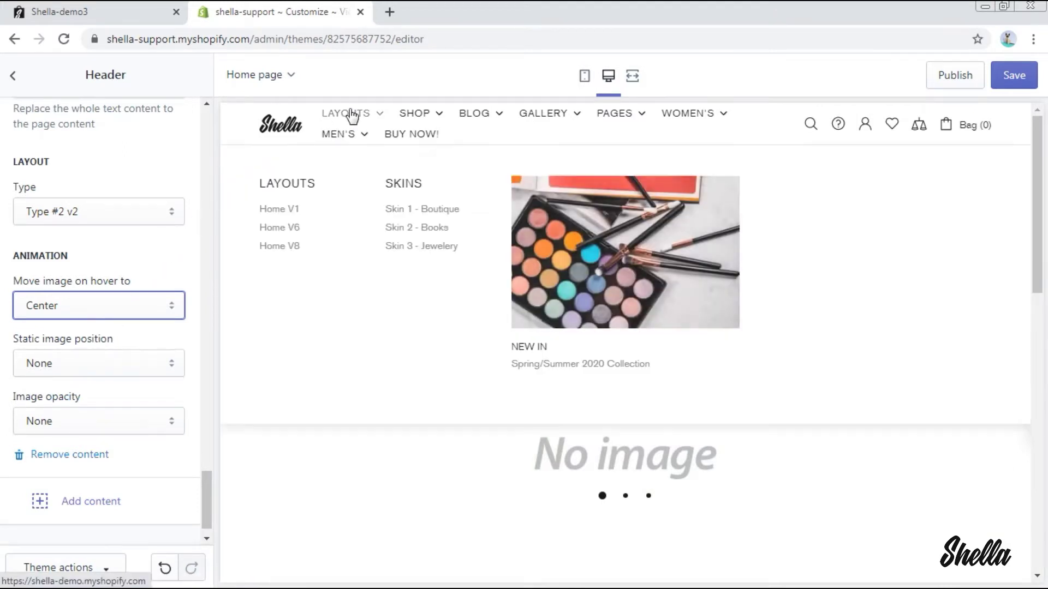
- Add a second Mega -> Promo box block to the header content and link its banner URL to All Collections
left_click(104, 477)
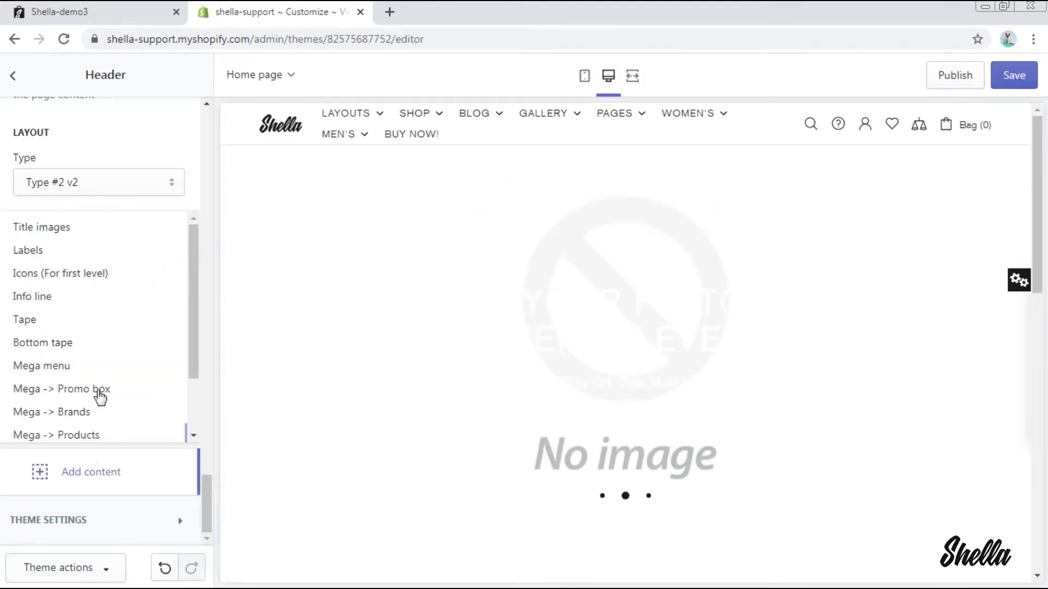
left_click(100, 389)
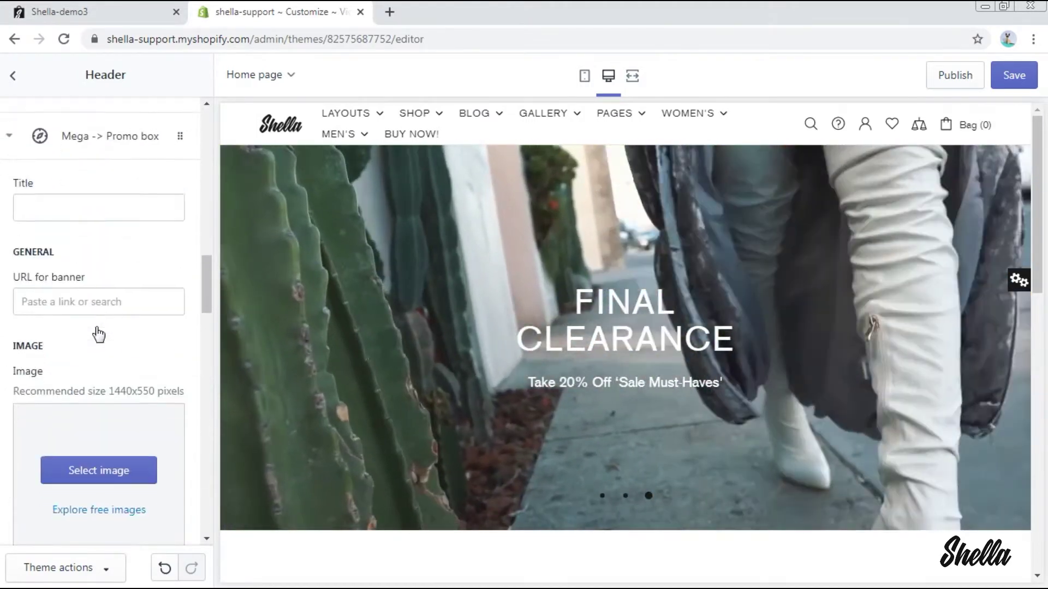
scroll(99, 334, "down", 2)
left_click(122, 224)
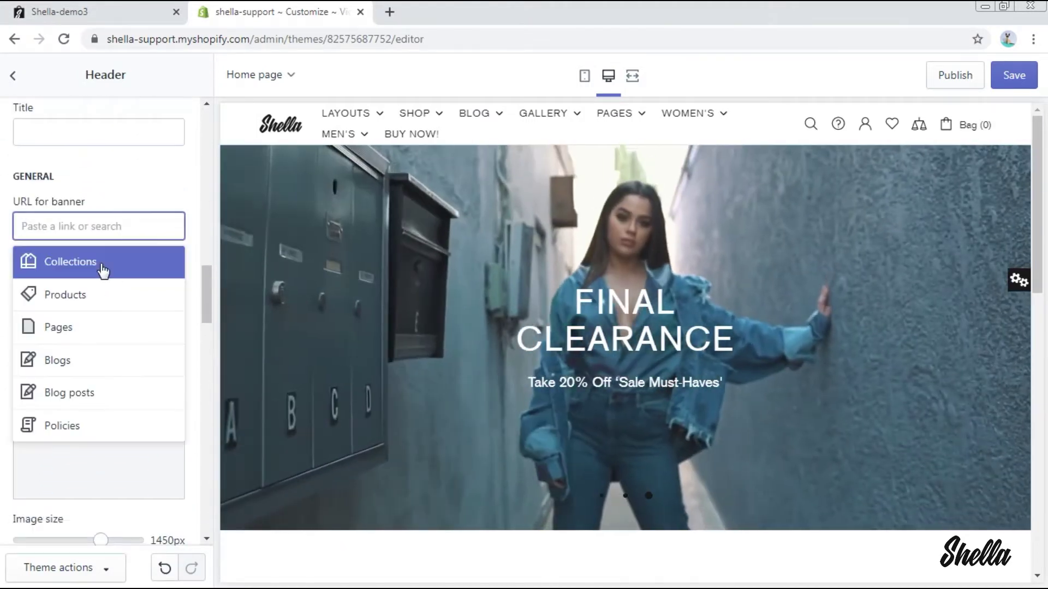
left_click(93, 263)
left_click(89, 298)
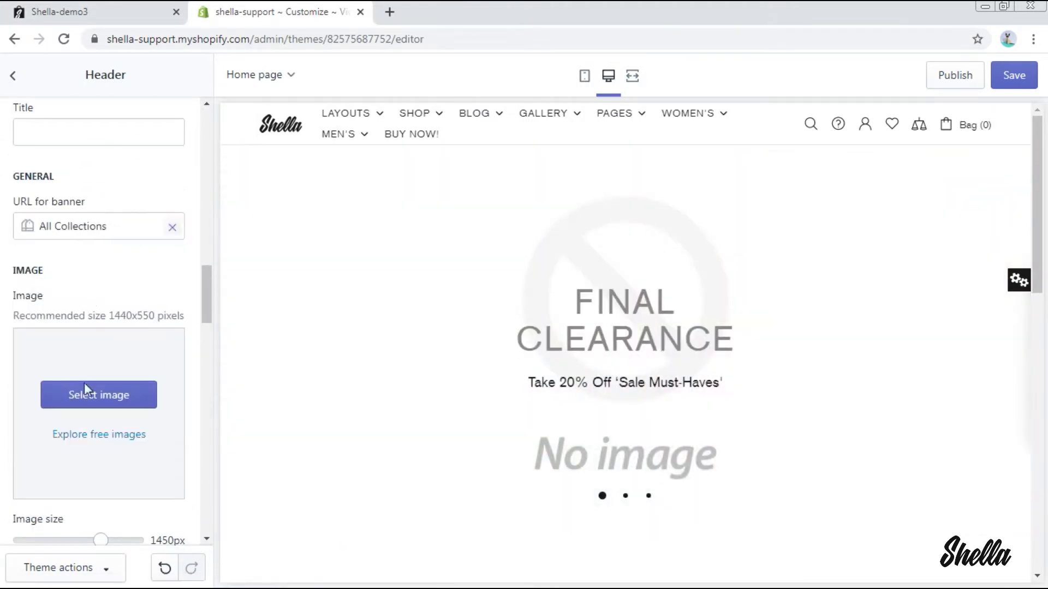
- Choose the picture of the smiling woman in a white shirt as the new promo box's image and set the image size to 400px
left_click(85, 394)
left_click(56, 394)
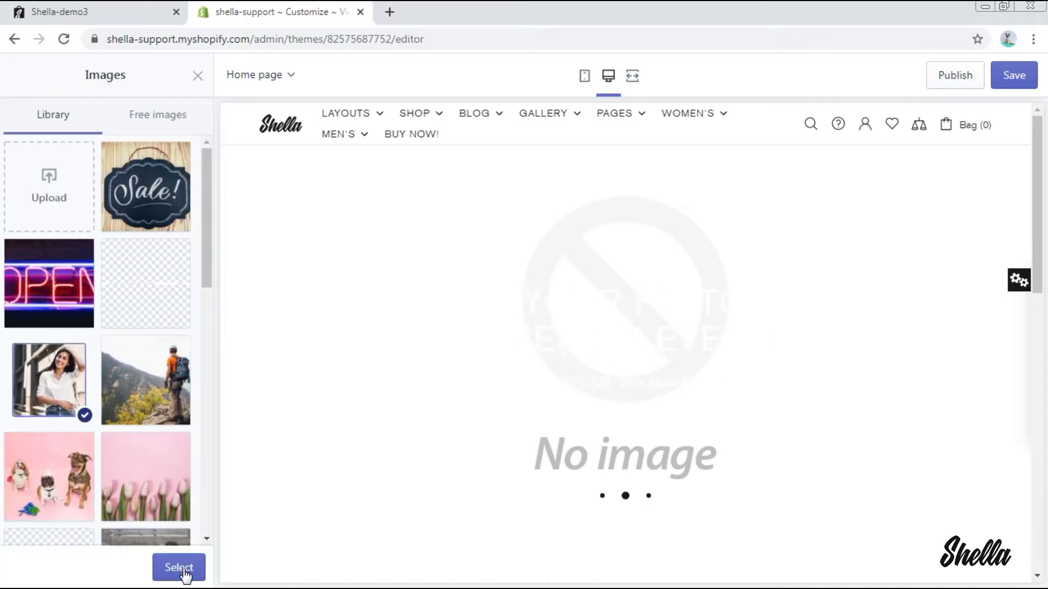
left_click(179, 569)
scroll(192, 492, "down", 4)
left_click_drag(98, 337, 33, 337)
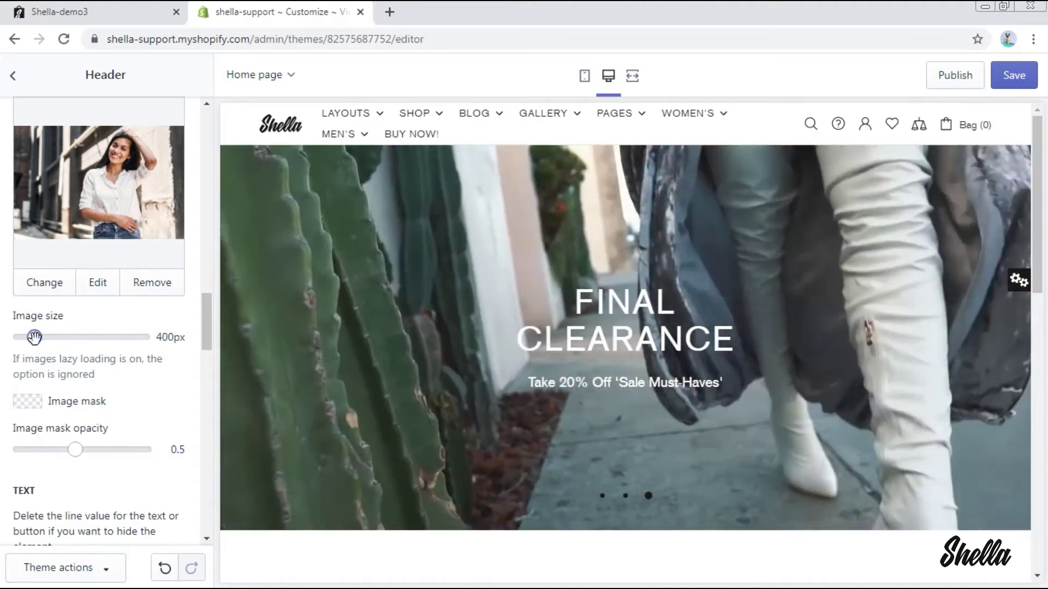
- Set the second promo box's text line #1 to SALE AND SPECIAL OFFERS and line #2 to Get up to 20% off
scroll(138, 407, "down", 4)
scroll(138, 407, "down", 3)
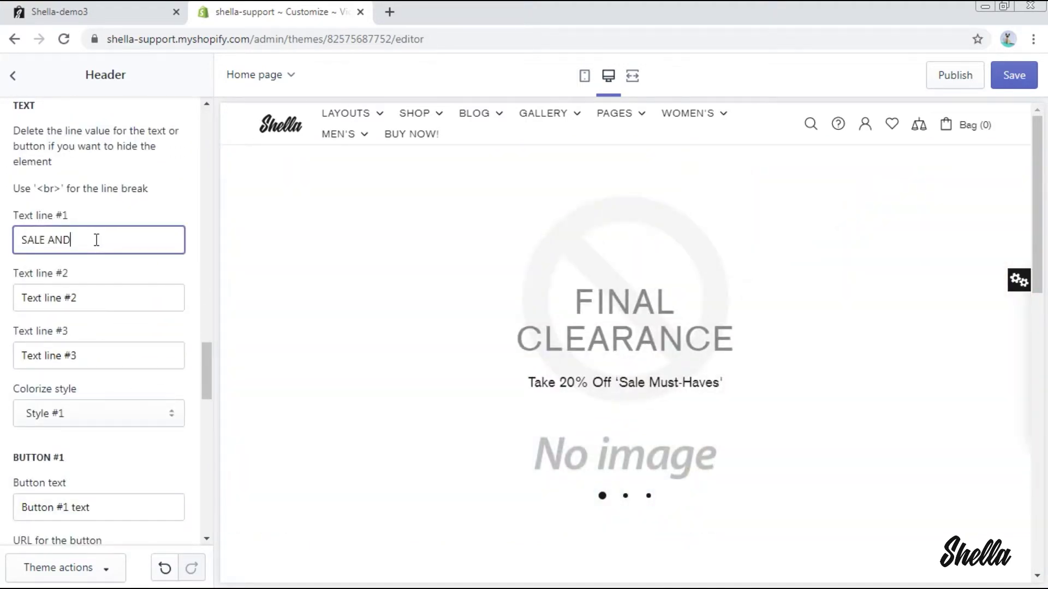
type("SPECIAL OFFERS")
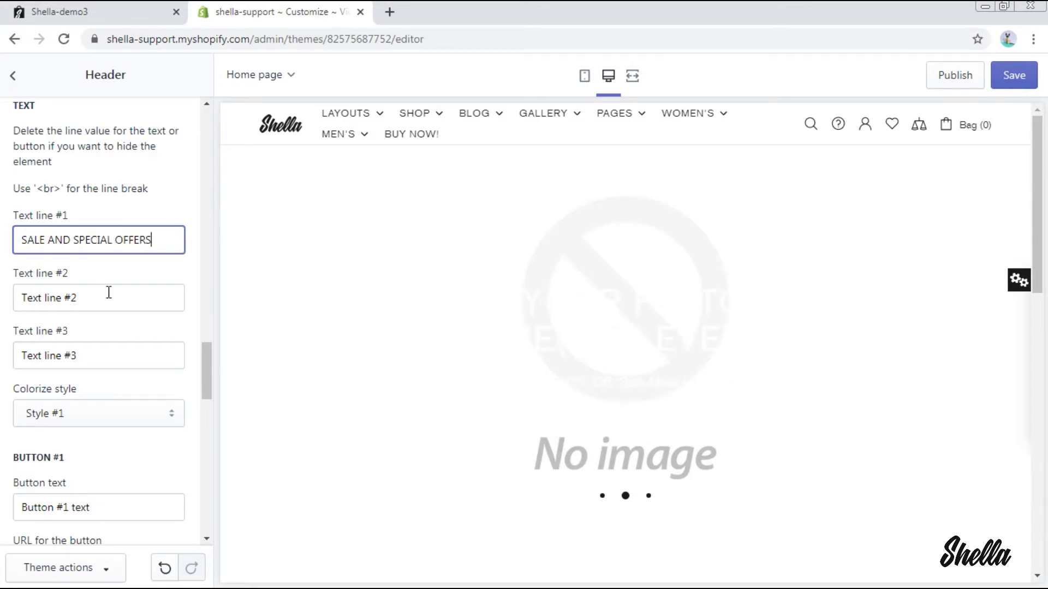
left_click(109, 293)
key("ctrl+a")
type("Get up to 20% off")
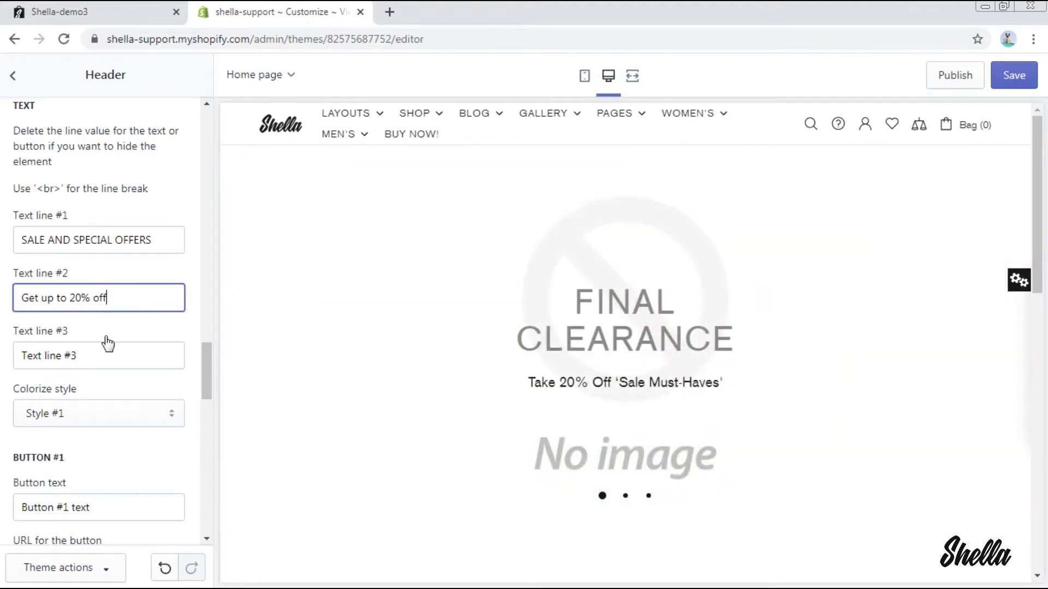
- Set the second promo box's layout type to Type #2 v2 and its image movement on hover to Center, and preview the Layouts menu
scroll(32, 453, "down", 15)
left_click(114, 309)
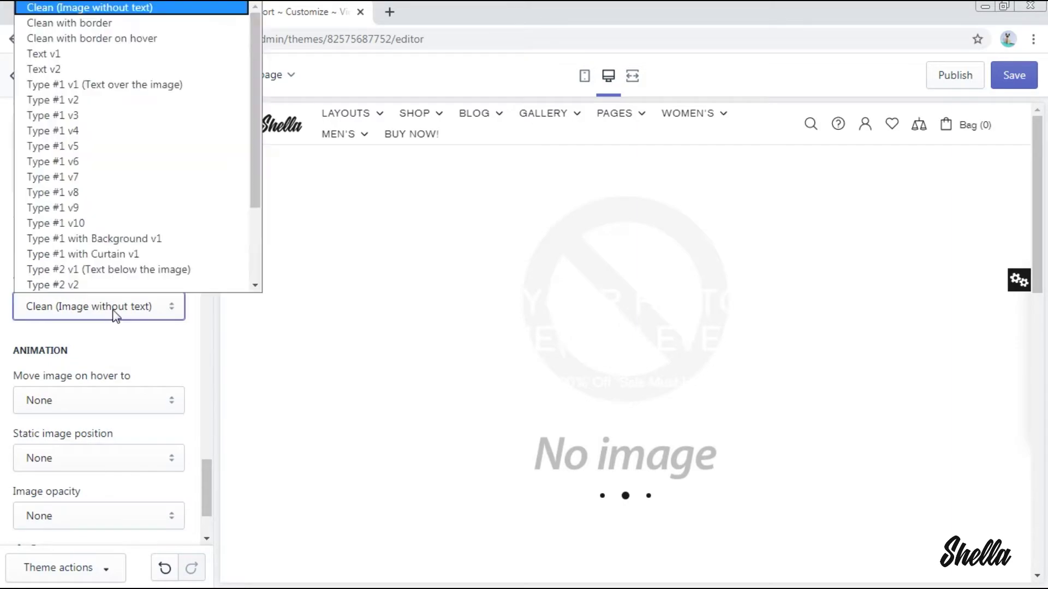
left_click(113, 270)
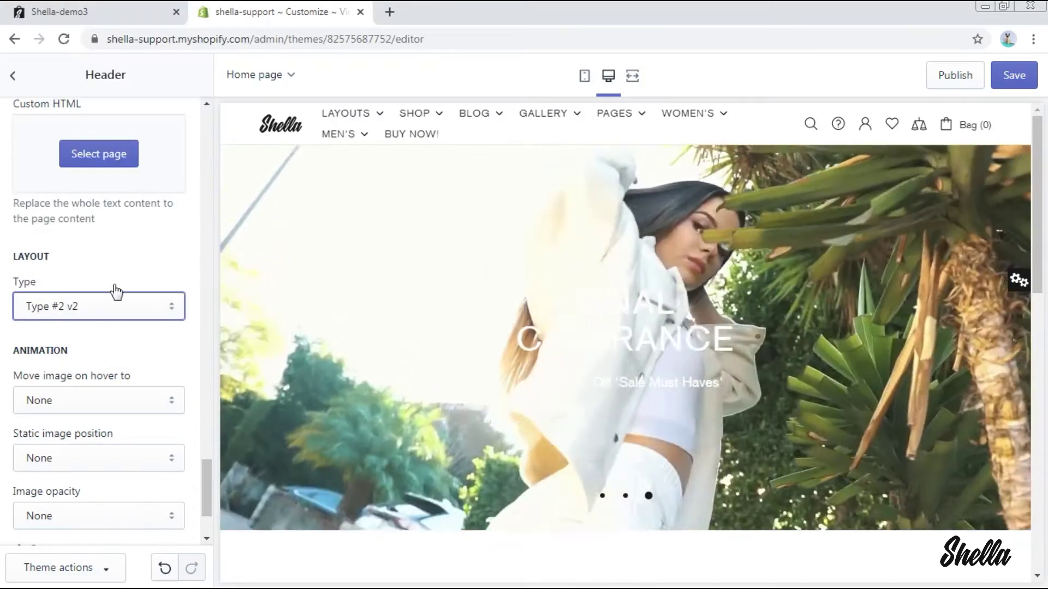
left_click(110, 393)
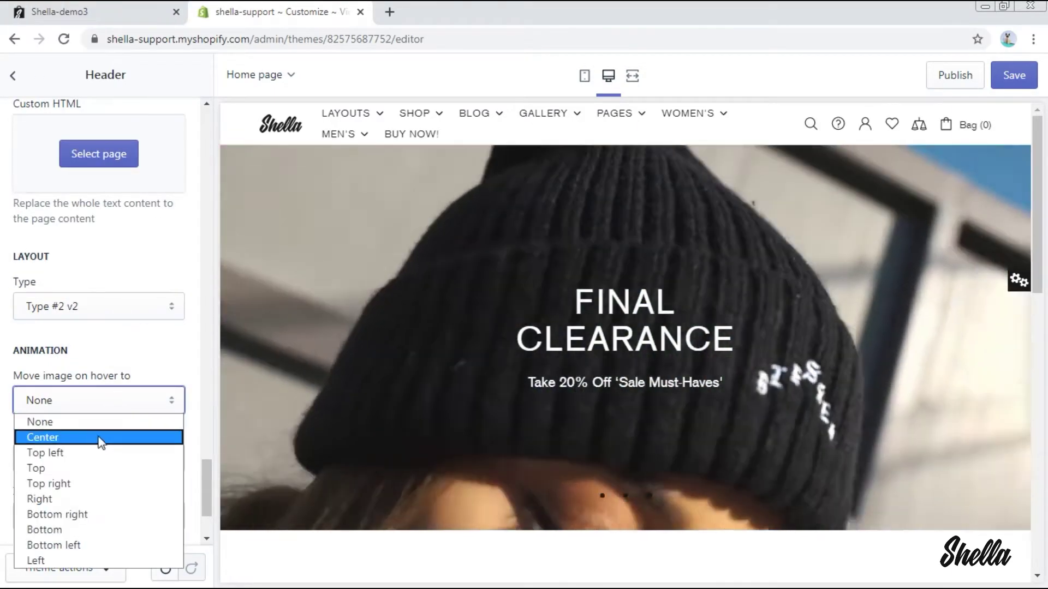
left_click(100, 439)
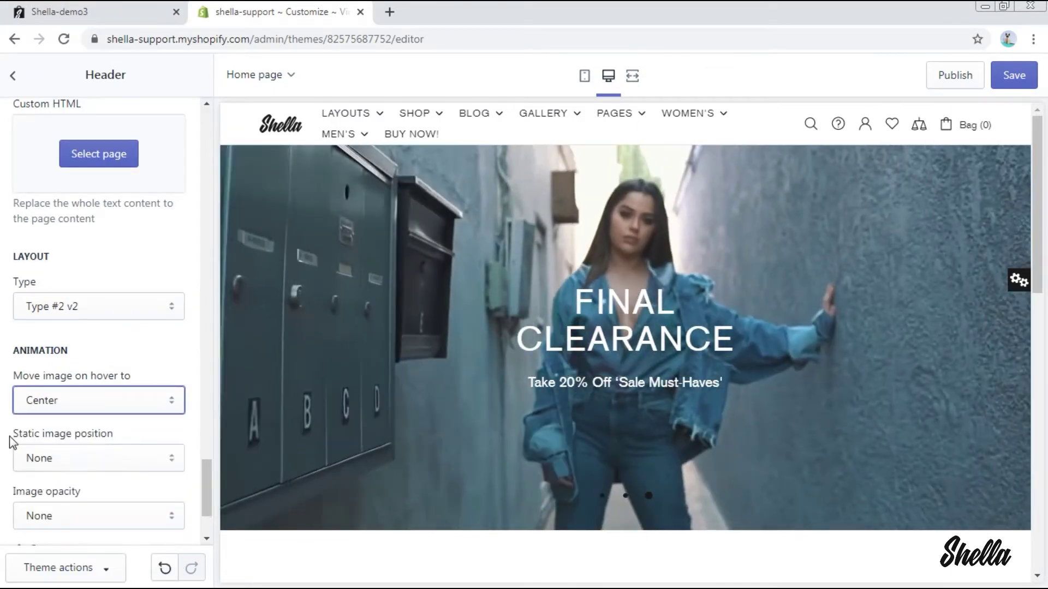
scroll(11, 442, "down", 2)
mouse_move(344, 112)
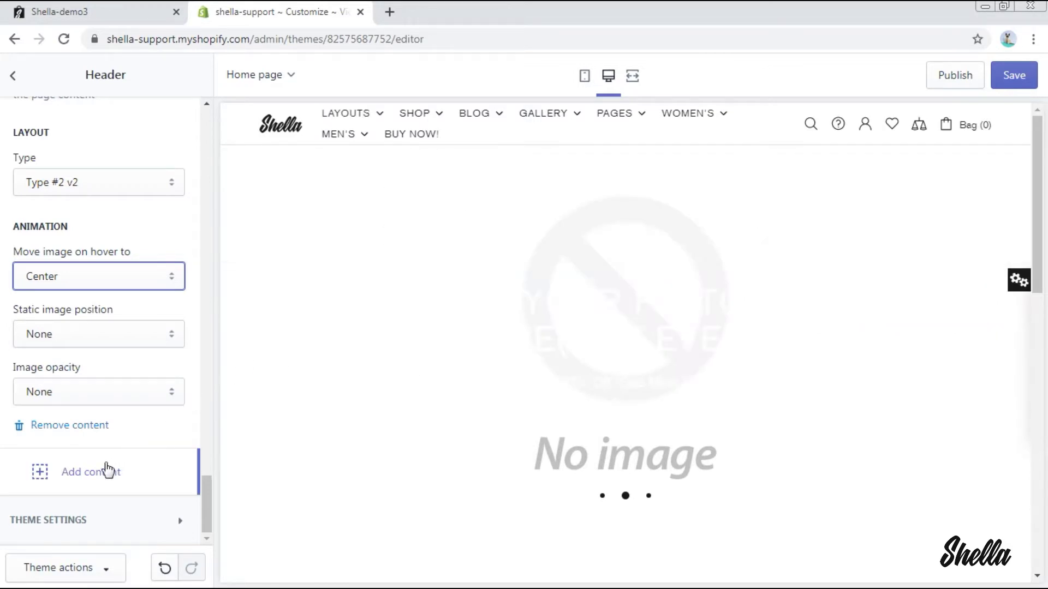
- Add another Mega menu block to the header content and assign it to the Shop item
left_click(108, 470)
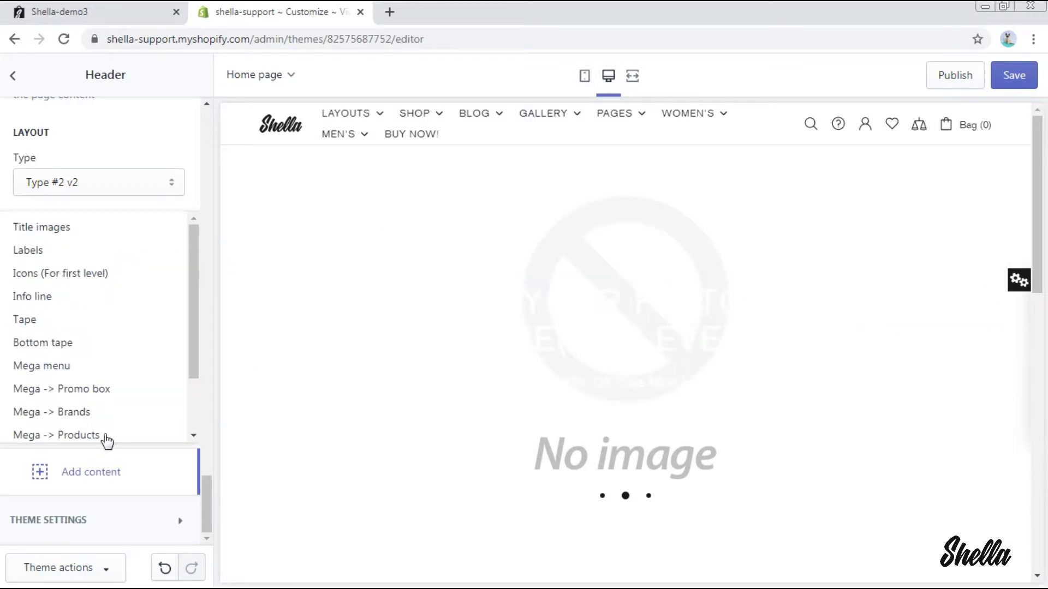
left_click(99, 371)
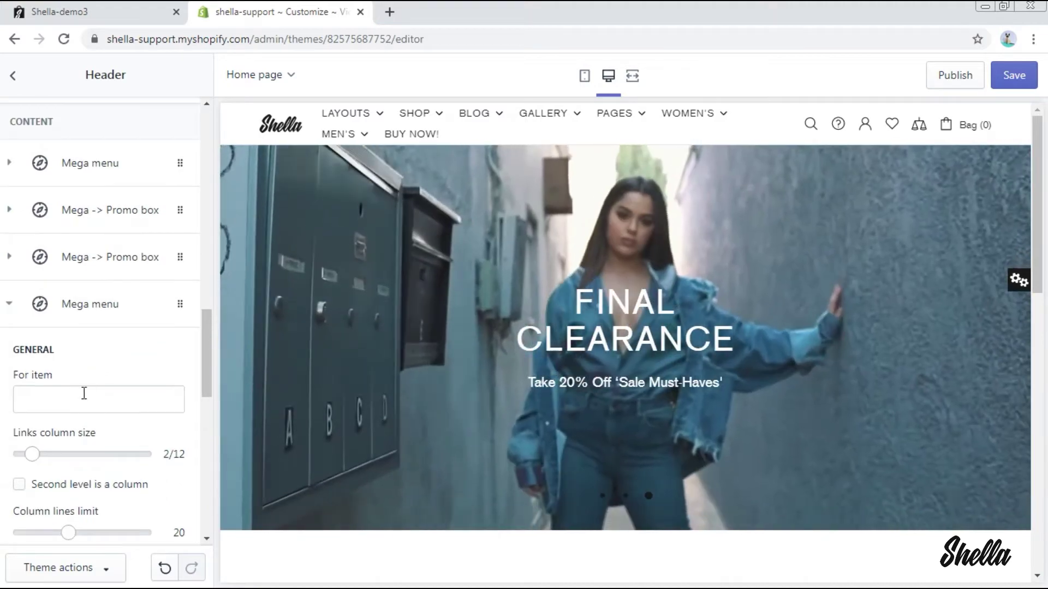
left_click(84, 393)
type("Shop")
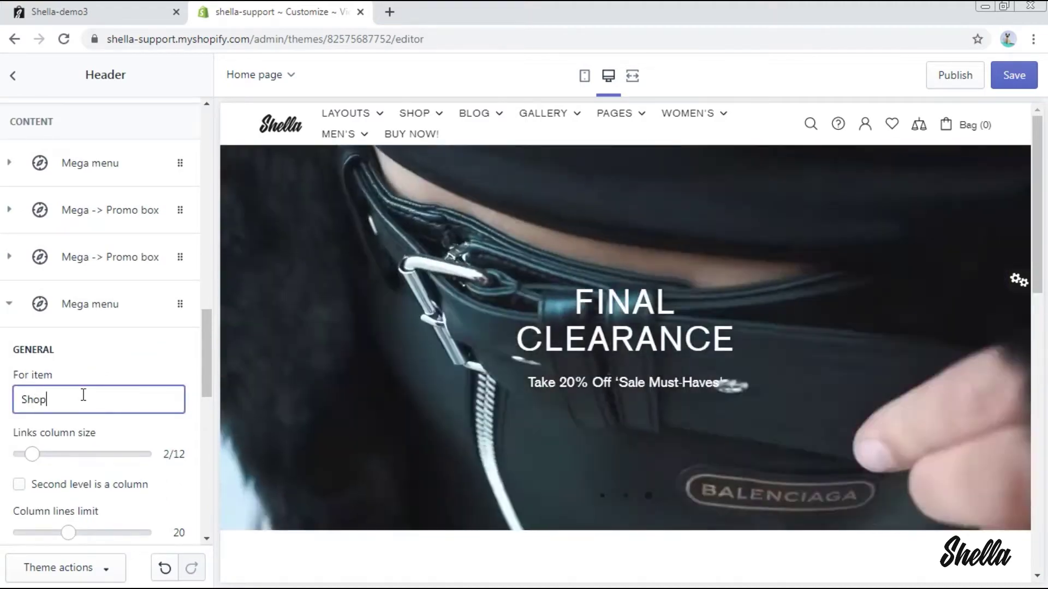
- Set the Shop mega menu's additional content on the right to the 8/12 & 4/12 columns type
scroll(72, 461, "down", 7)
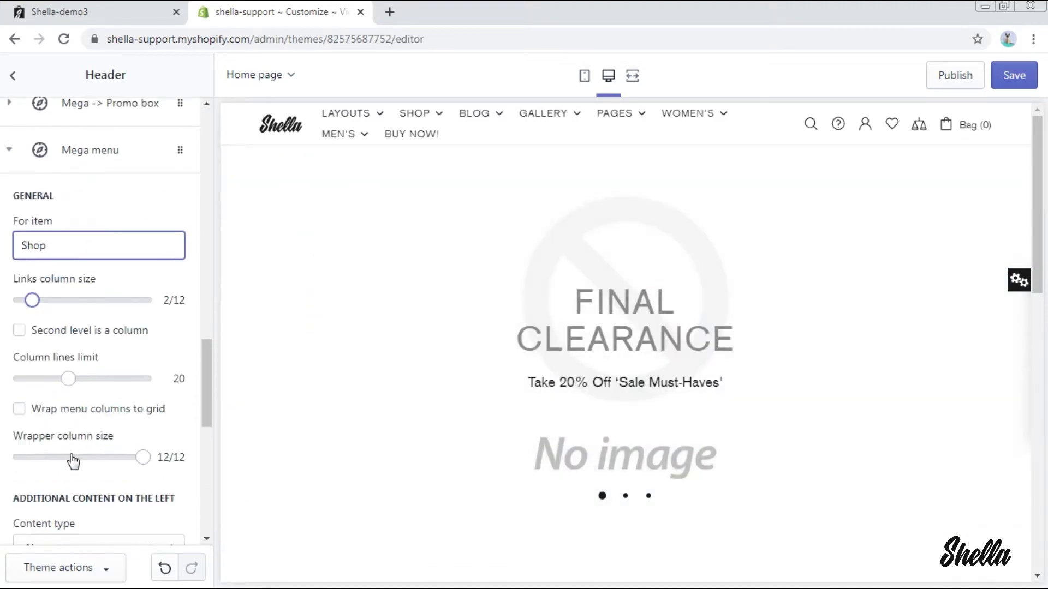
scroll(73, 461, "down", 1)
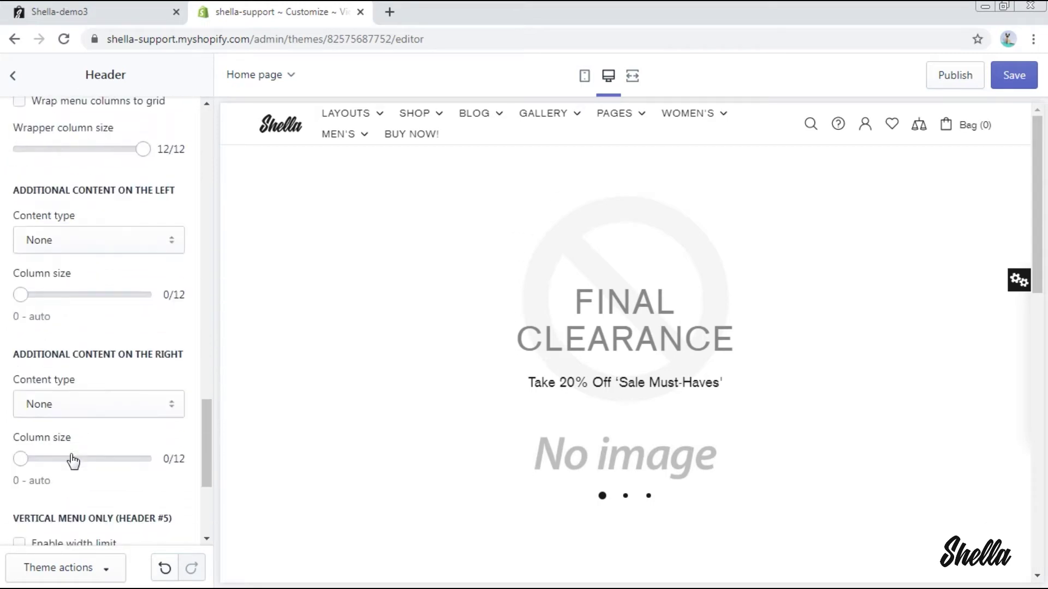
left_click(103, 411)
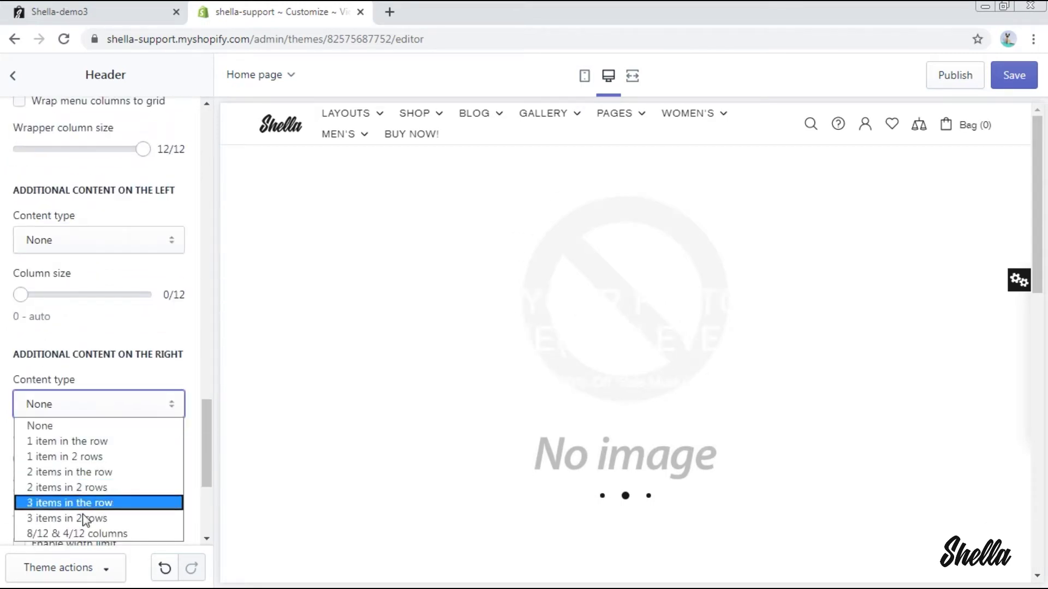
left_click(82, 534)
- Add a Mega -> Products block to the header content and title it Featured products
scroll(102, 493, "down", 3)
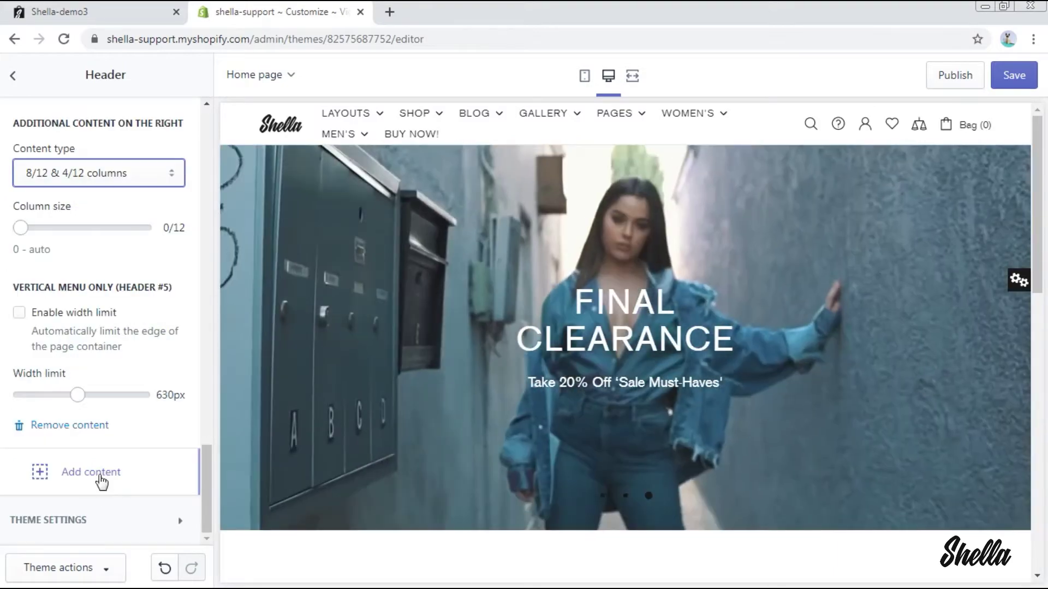
left_click(101, 476)
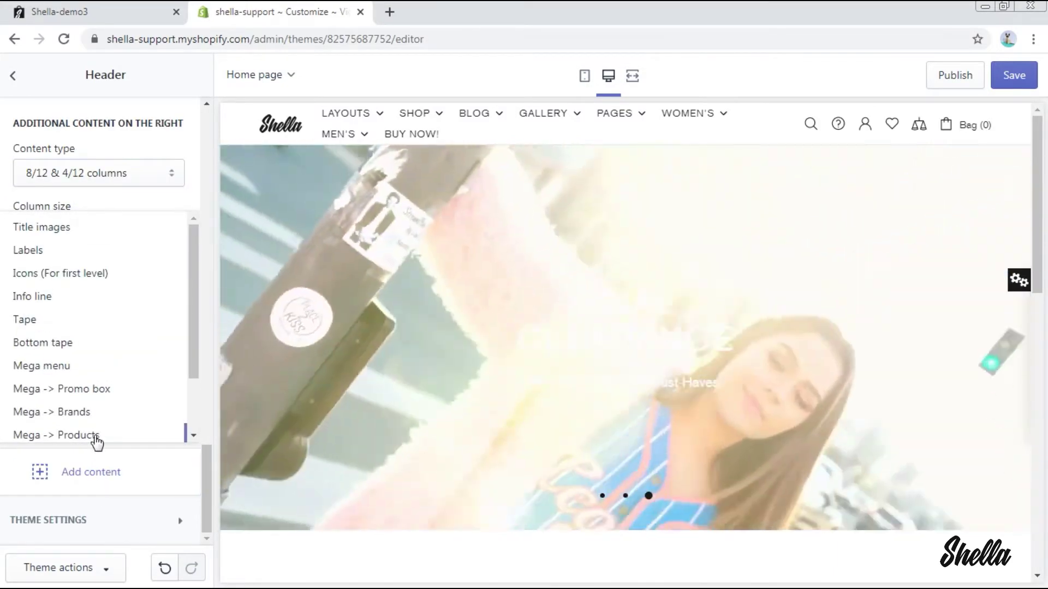
left_click(97, 439)
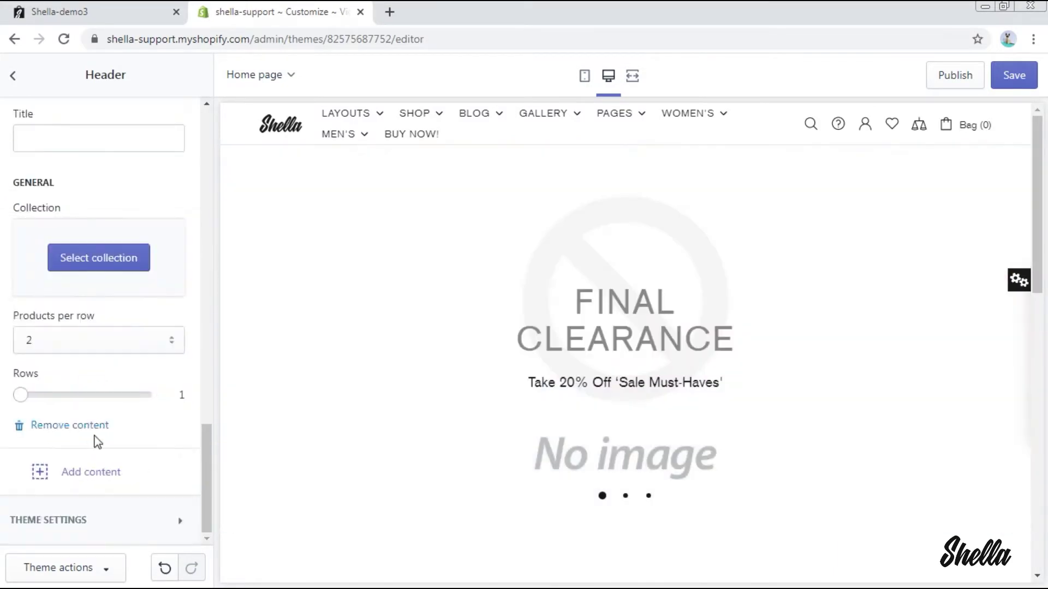
mouse_move(424, 112)
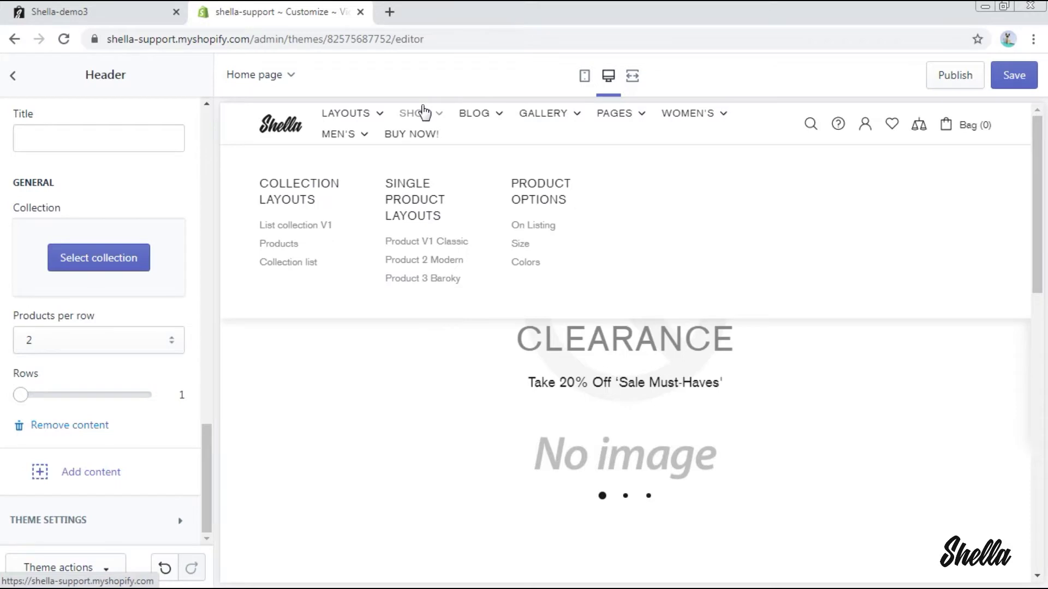
scroll(175, 290, "up", 5)
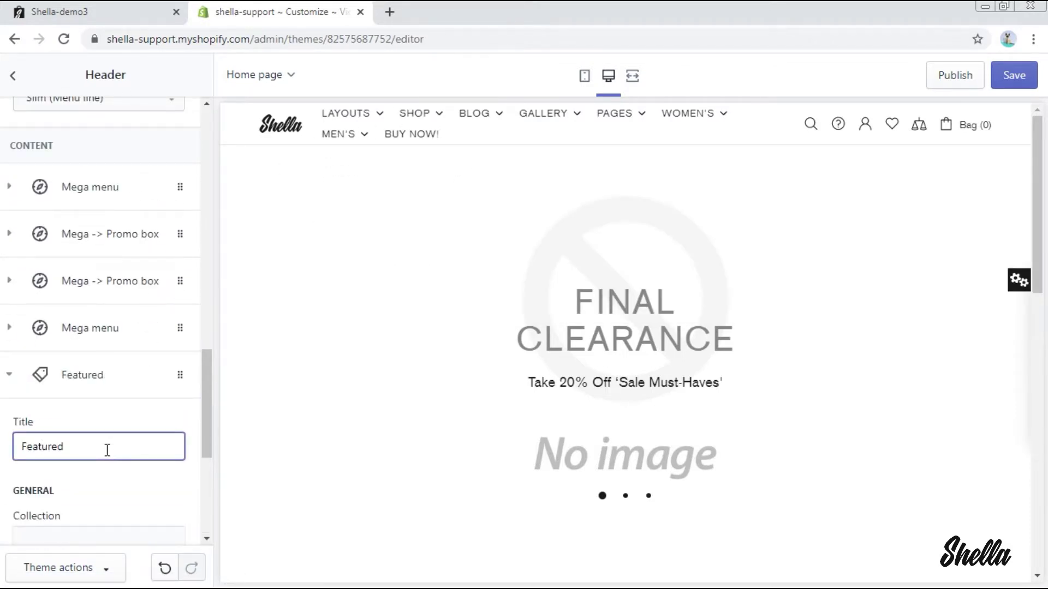
scroll(14, 486, "down", 3)
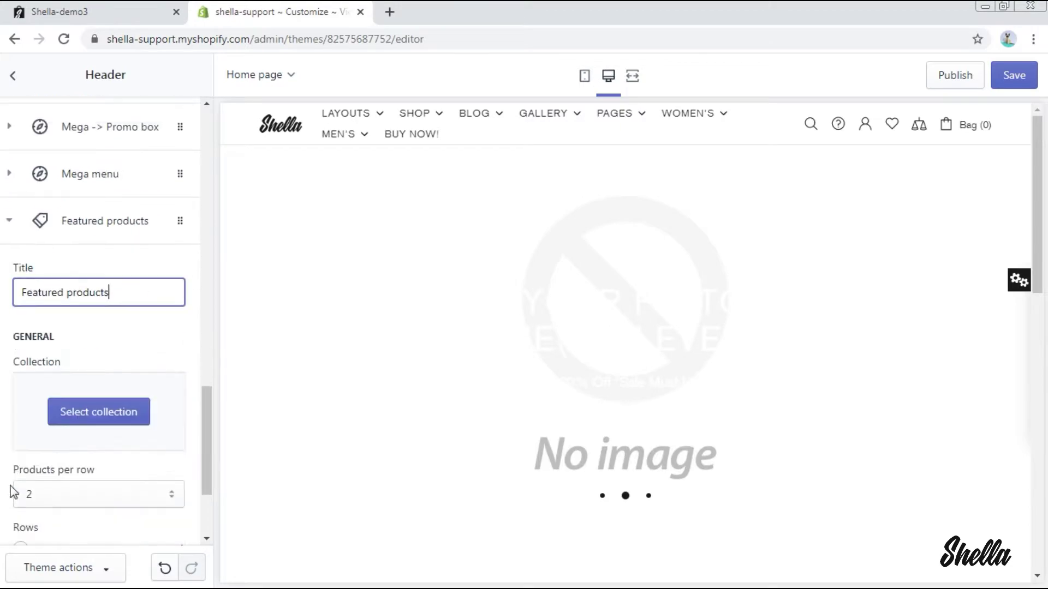
- Assign the Featured Products collection to the products block
left_click(101, 417)
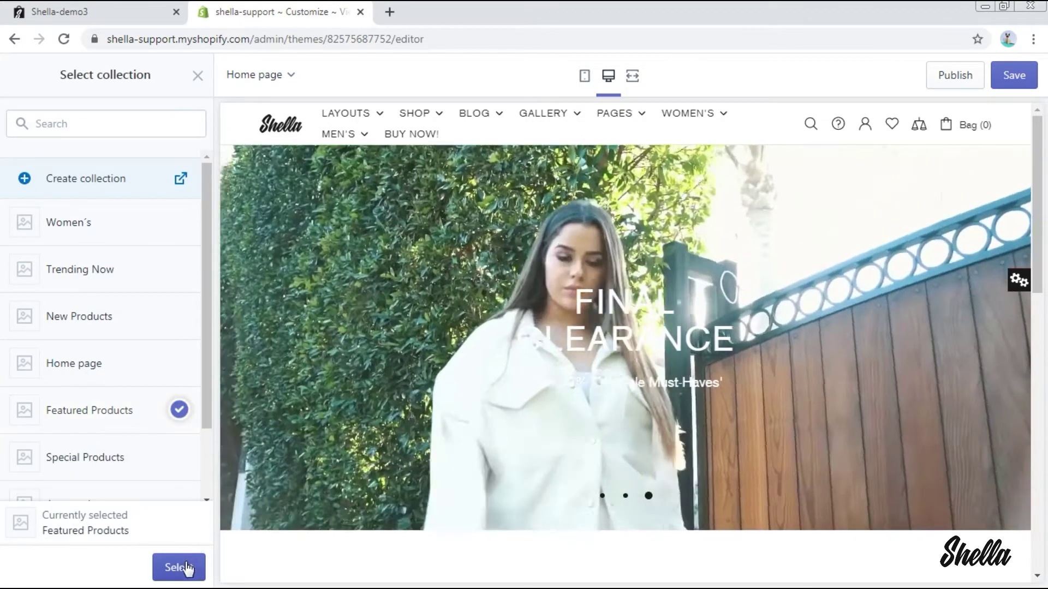
left_click(179, 567)
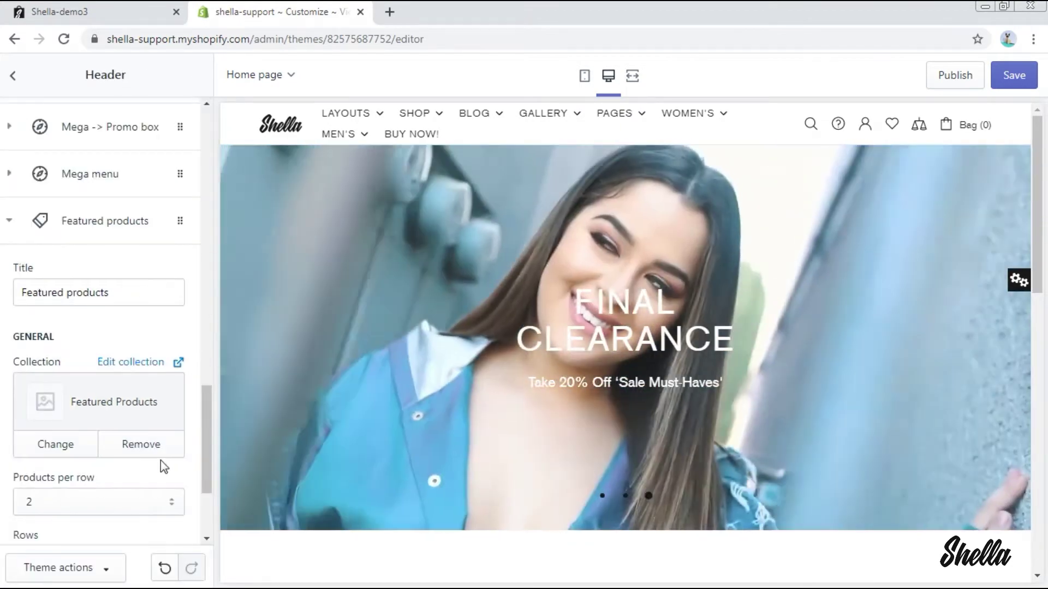
scroll(160, 460, "down", 3)
mouse_move(379, 113)
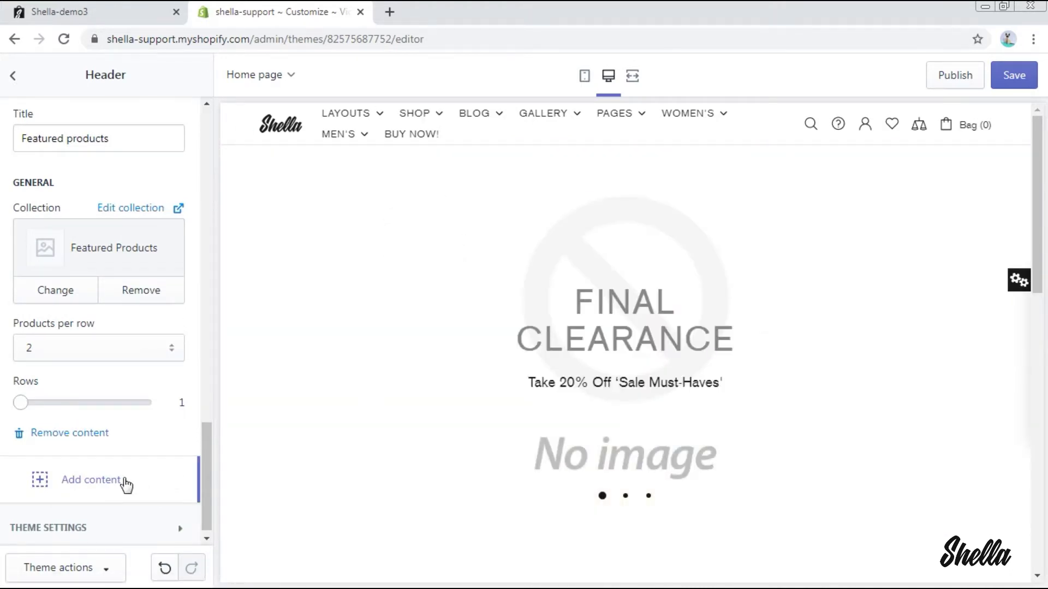
- Add a Mega -> Brands block titled Top brands and link its title URL to All Collections
left_click(123, 481)
left_click(114, 422)
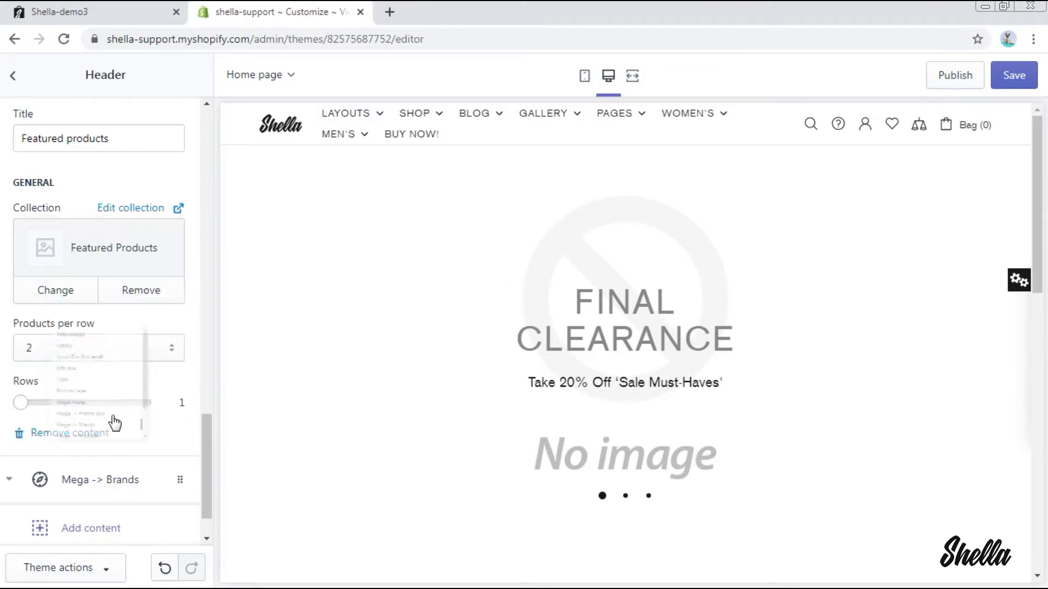
left_click(126, 261)
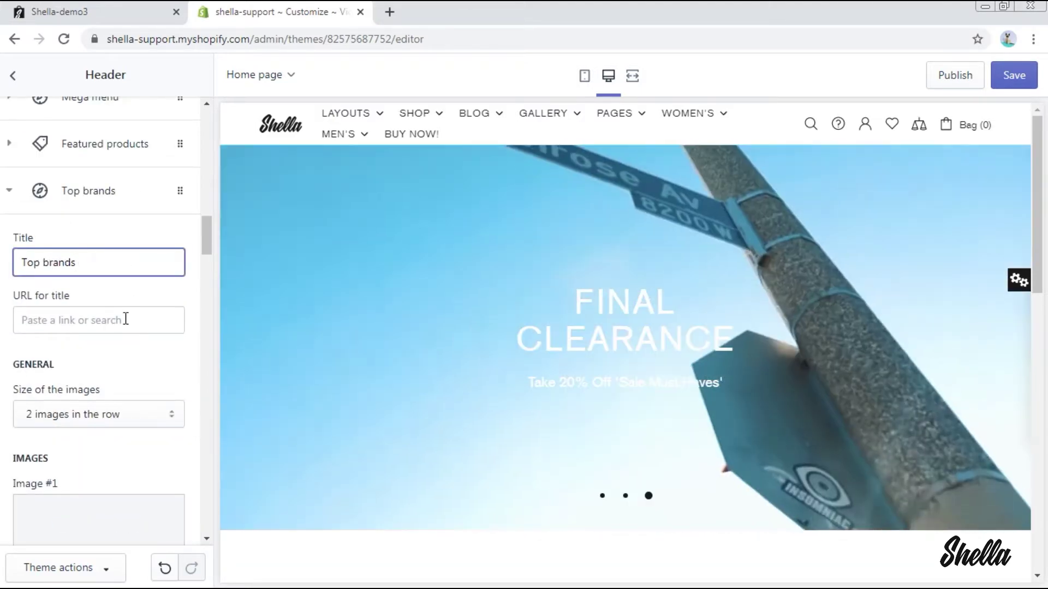
left_click(125, 319)
left_click(125, 123)
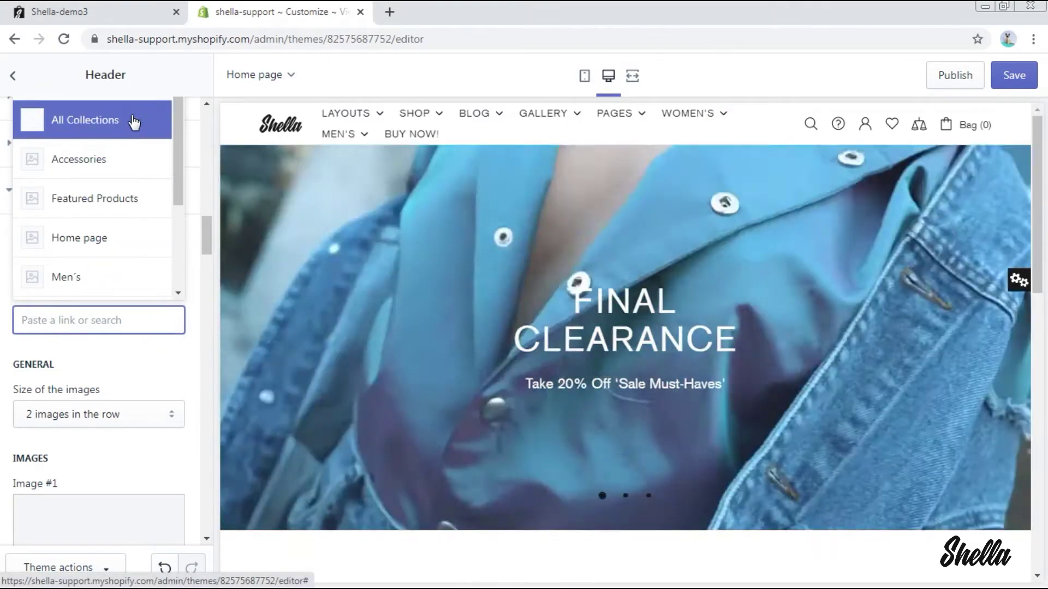
left_click(132, 121)
- Choose the Ford logo from the image library as image #1 of the Top brands block
scroll(135, 369, "down", 3)
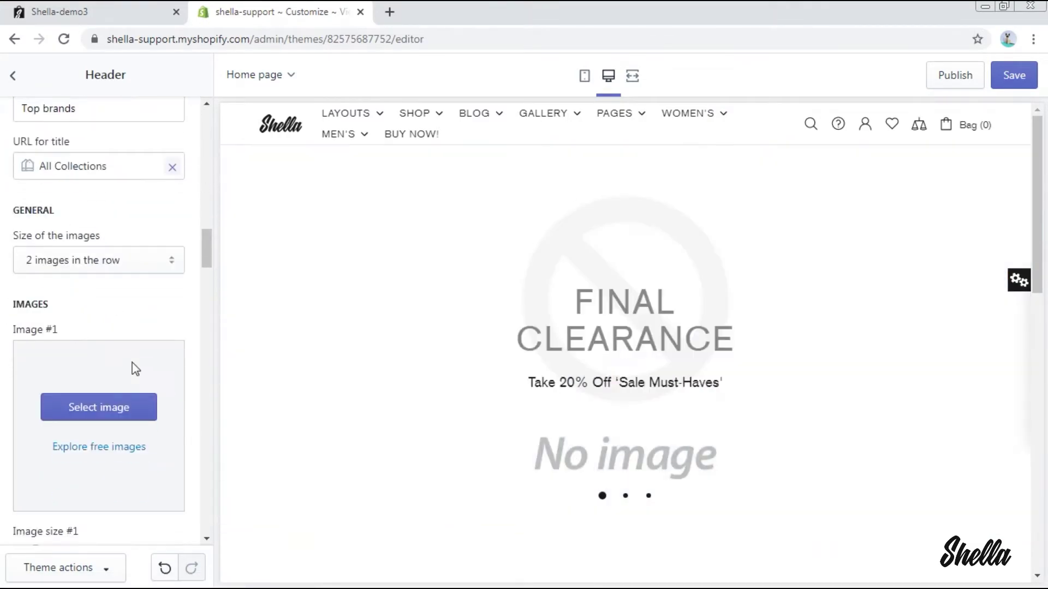
scroll(135, 369, "down", 2)
left_click(109, 330)
left_click(49, 341)
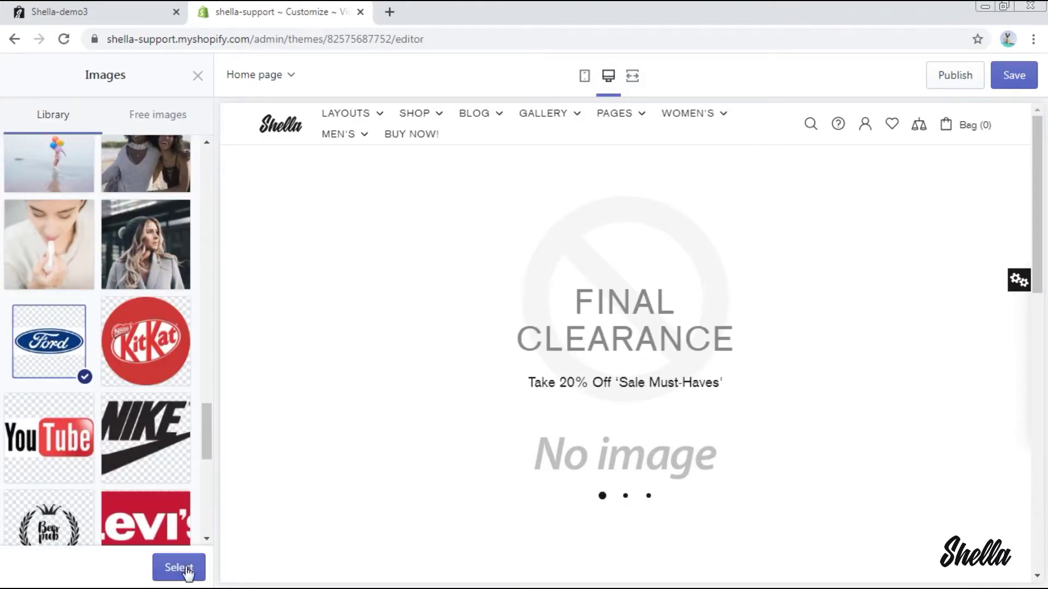
left_click(178, 568)
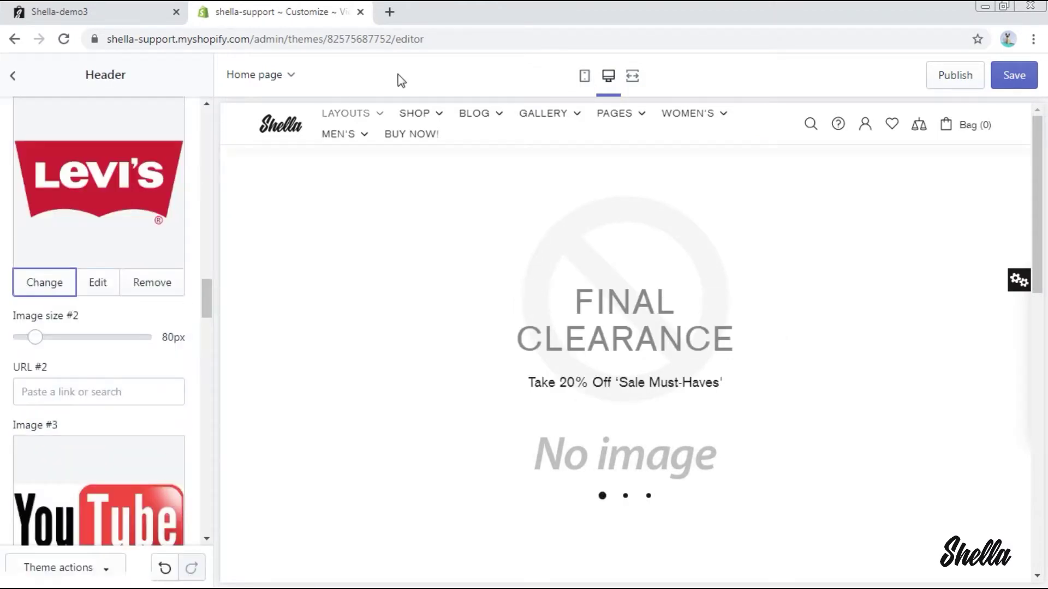
- Add a Mega menu block for the Women's item and set its column lines limit to 50
scroll(96, 470, "down", 15)
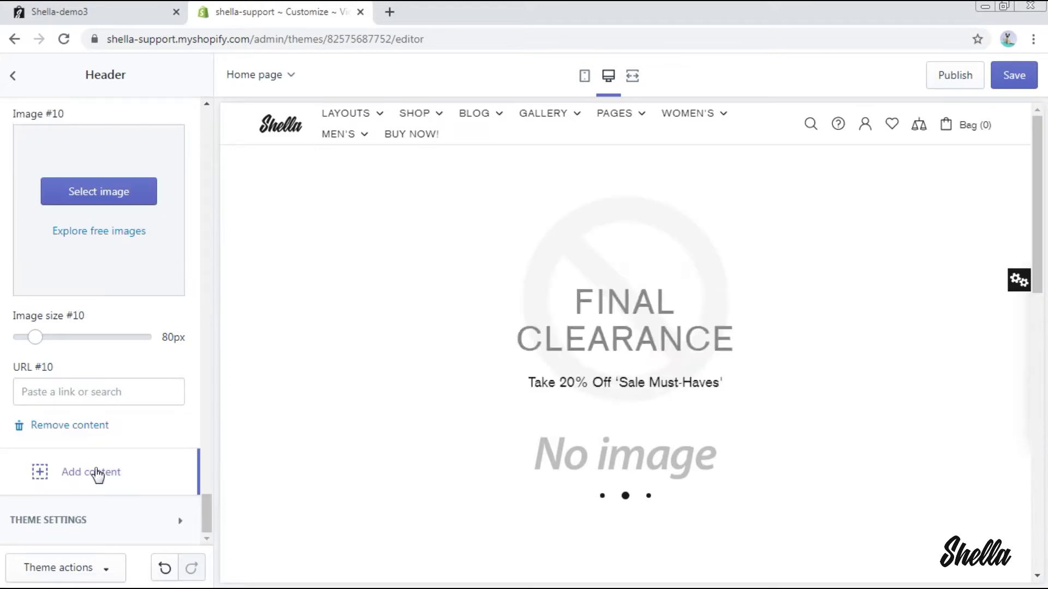
left_click(96, 471)
left_click(99, 365)
scroll(93, 368, "up", 10)
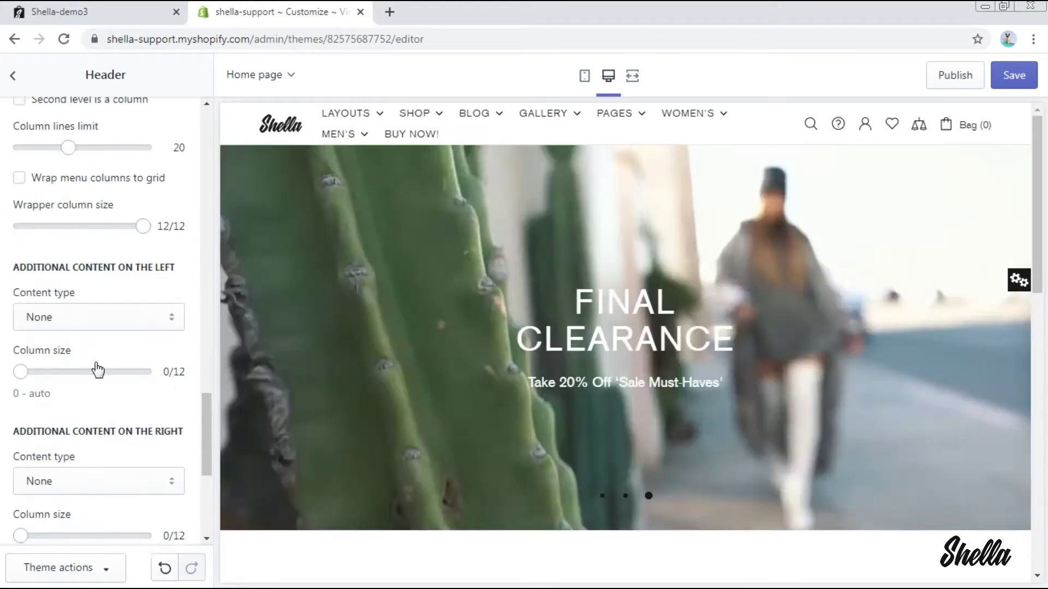
left_click(82, 397)
type("Women's")
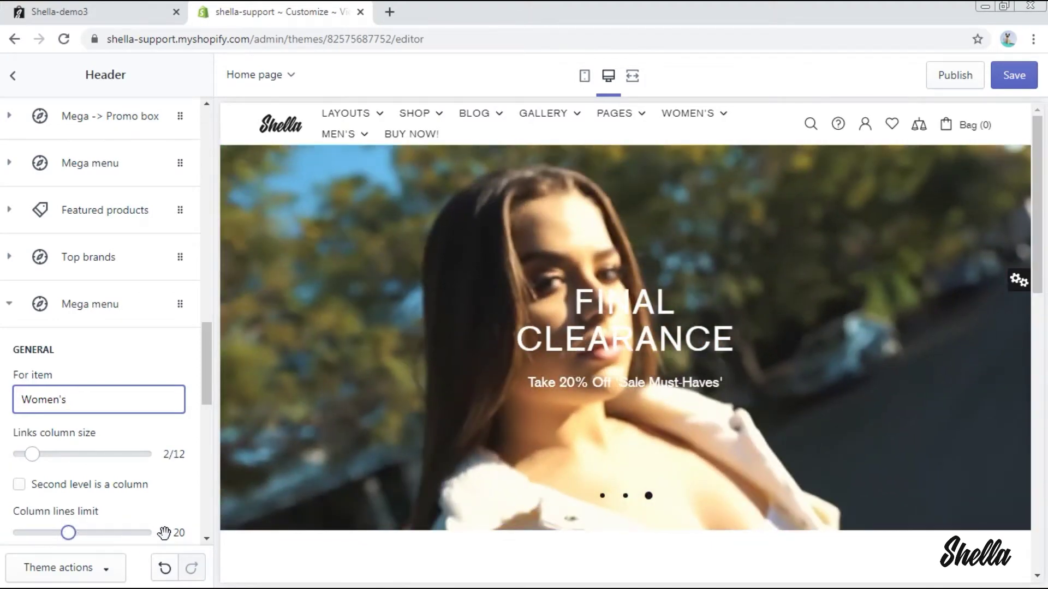
left_click(164, 533)
scroll(167, 501, "down", 2)
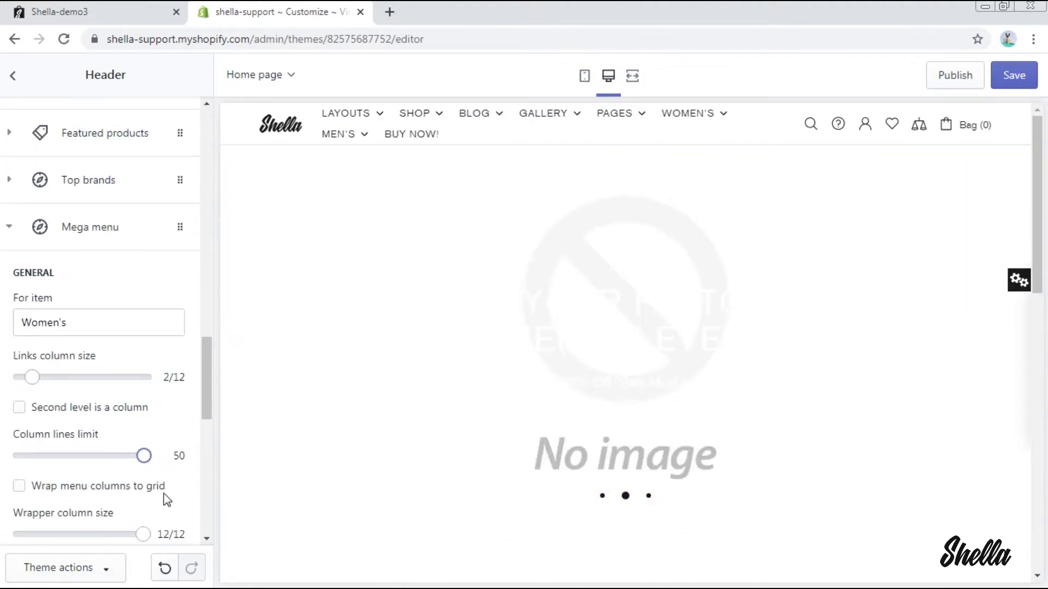
- Set the content type of the Women's menu's additional content on the right to 2 items in 2 rows
scroll(167, 501, "down", 6)
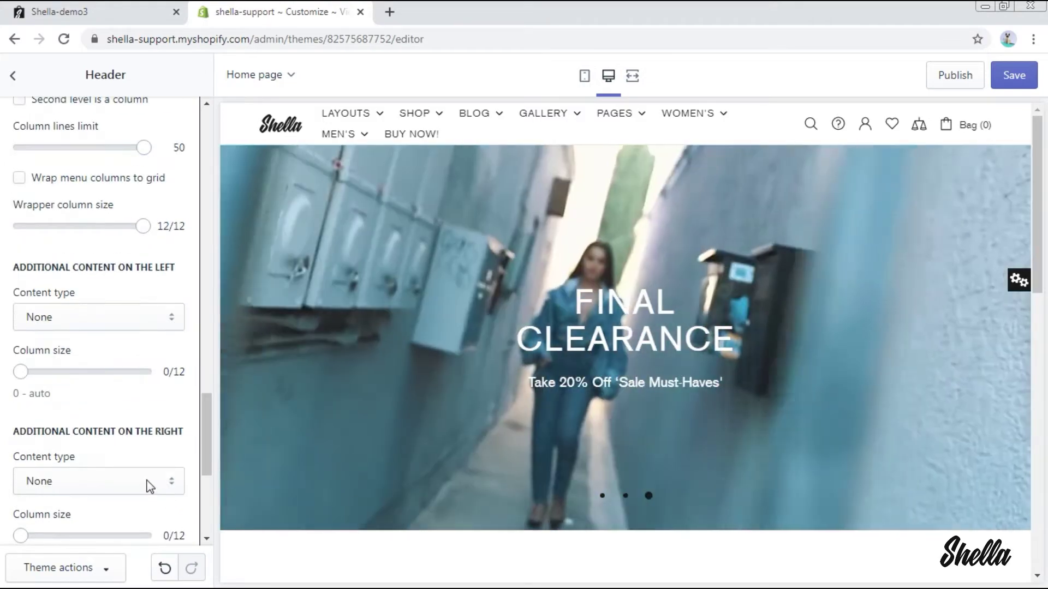
left_click(148, 483)
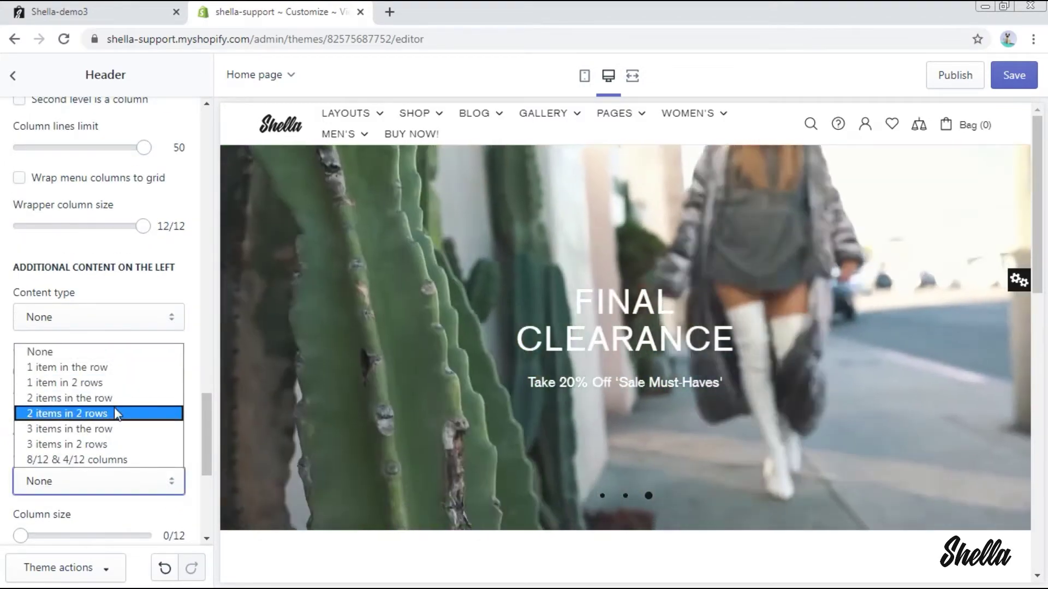
left_click(112, 413)
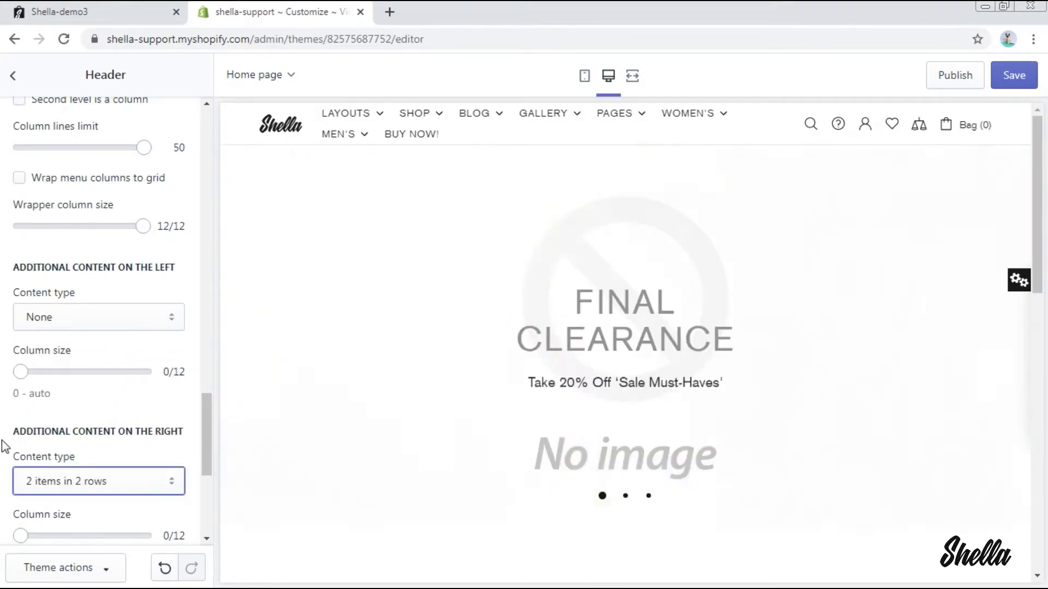
- Add a Mega -> Promo box block under the Women's menu and link its banner URL to All Collections
scroll(5, 444, "down", 5)
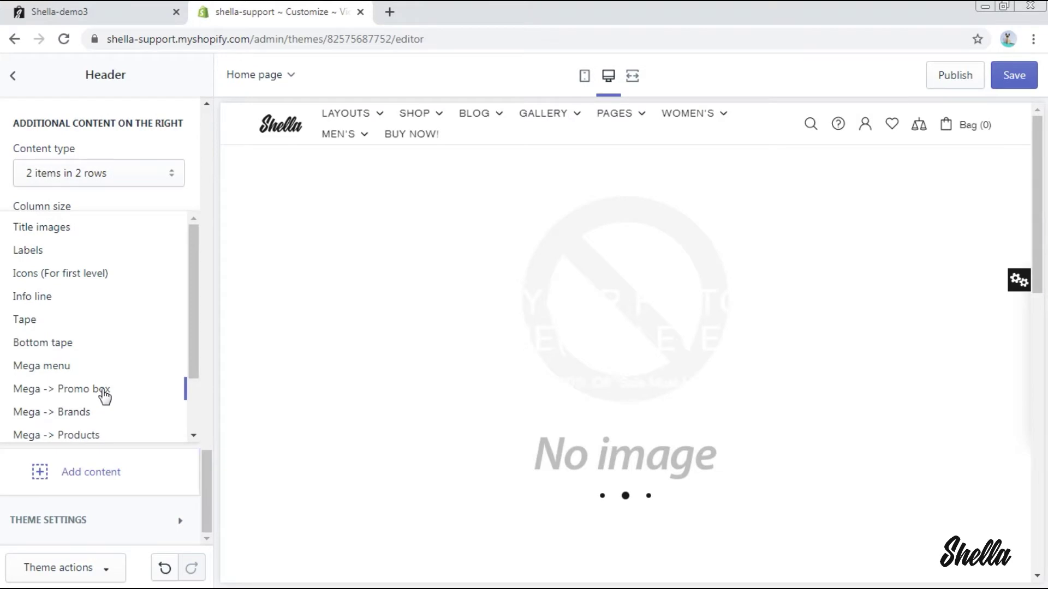
left_click(103, 396)
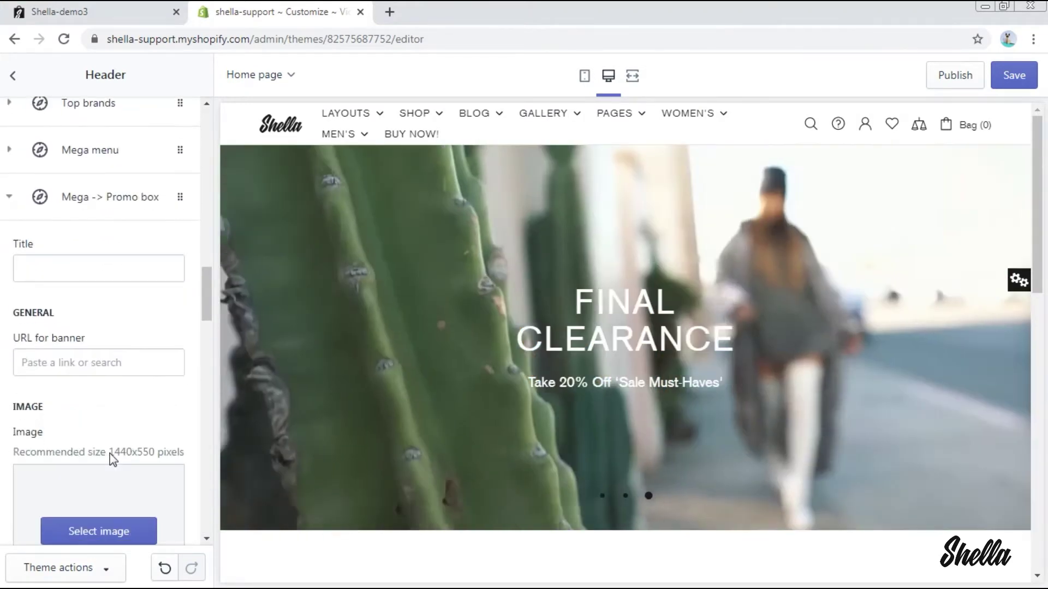
left_click(115, 362)
left_click(98, 162)
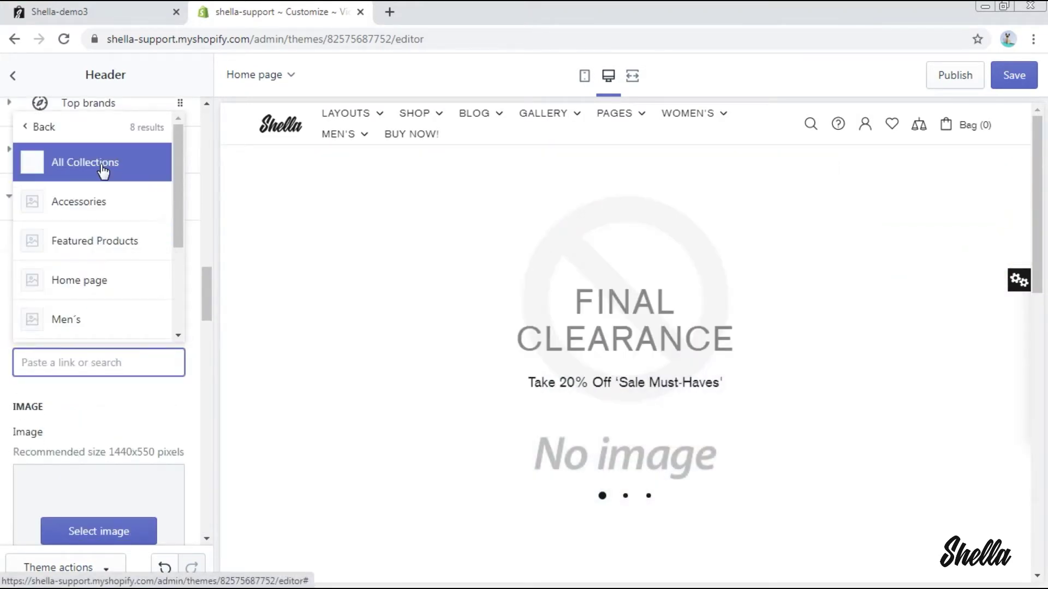
left_click(103, 169)
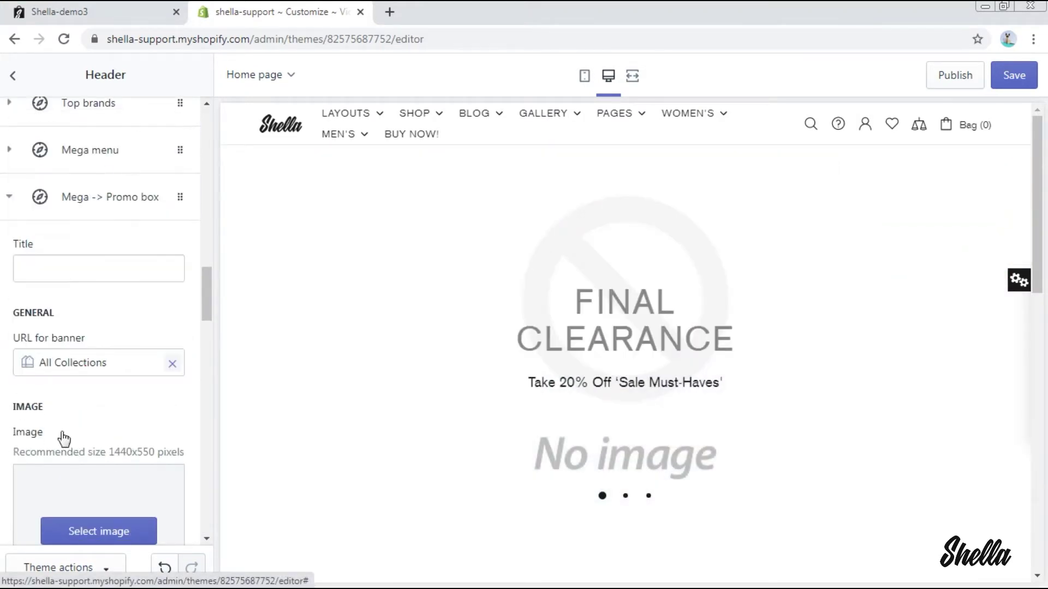
- Choose the photo of the woman in the peach dress for the promo box and set its image size to 400px
left_click(80, 535)
left_click(153, 498)
left_click(175, 566)
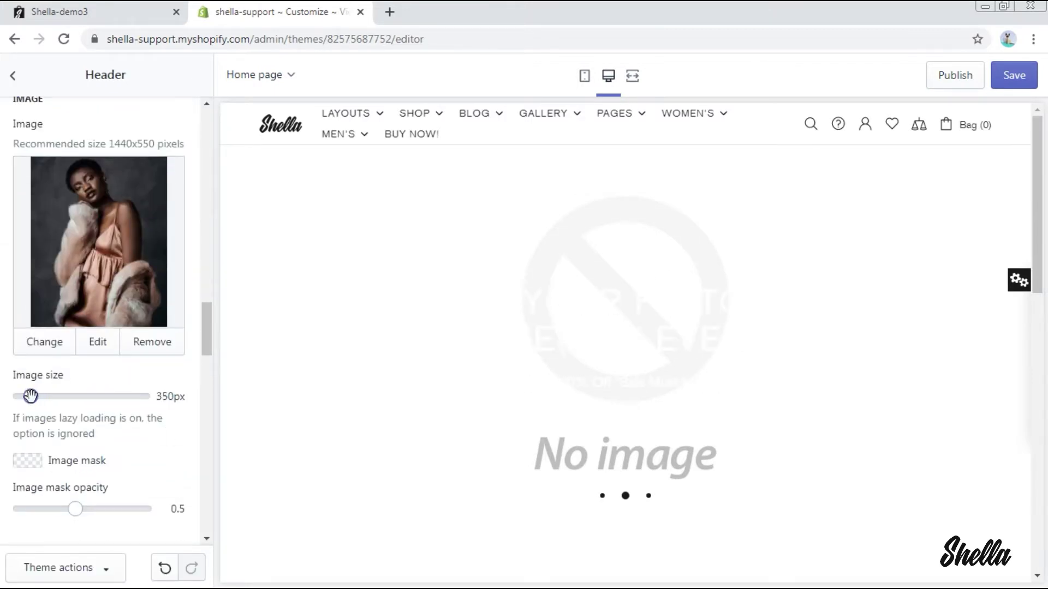
scroll(125, 426, "down", 5)
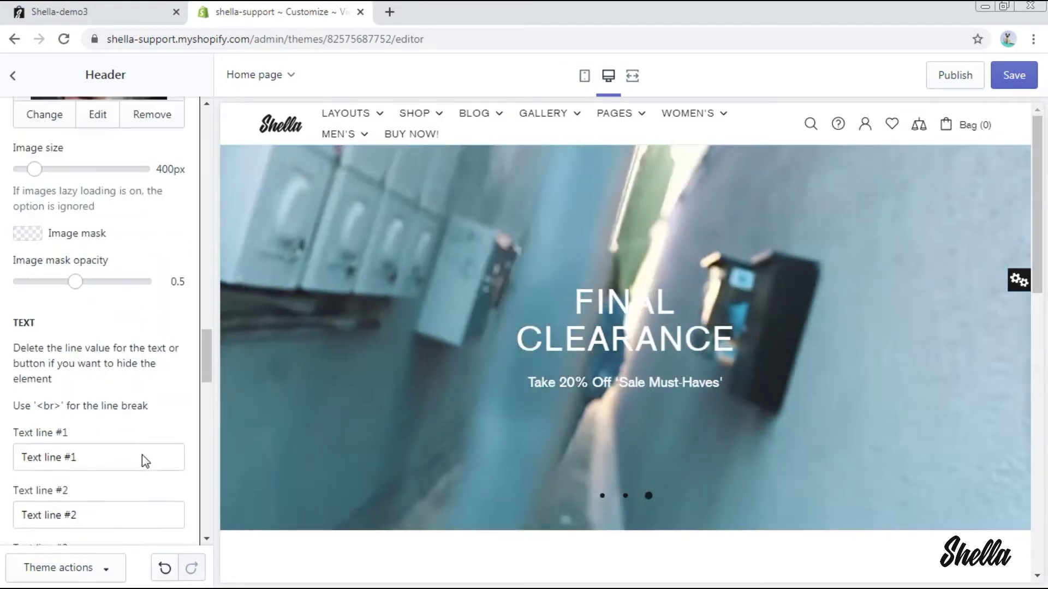
- Set the promo box's text line #1 to NEW IN and text line #2 to Spring/Summer 2020 Collection
triple_click(102, 377)
type("NEW IN")
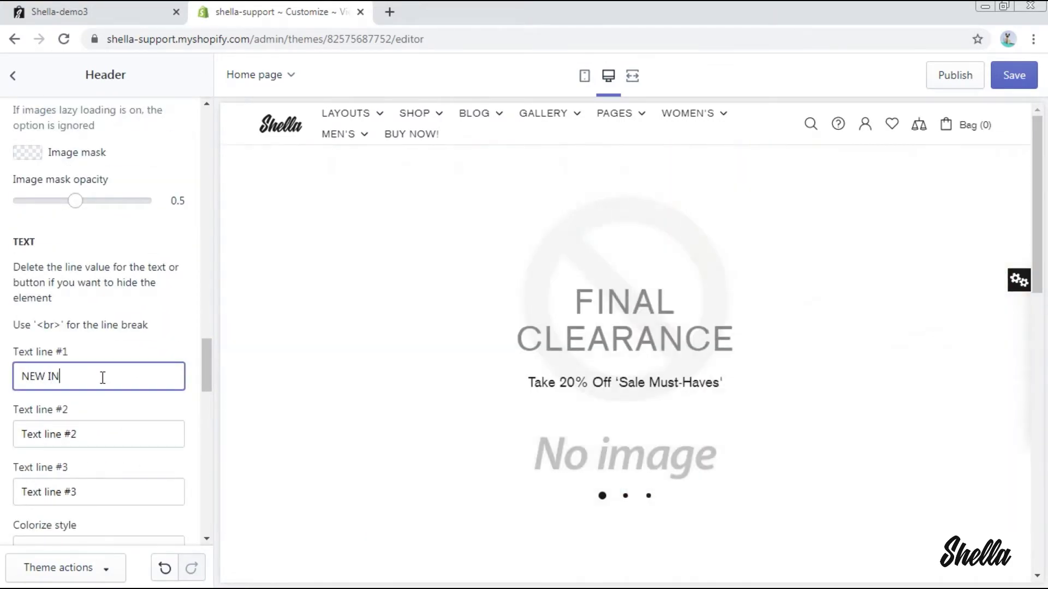
left_click(103, 435)
type("Spring/Summer 202")
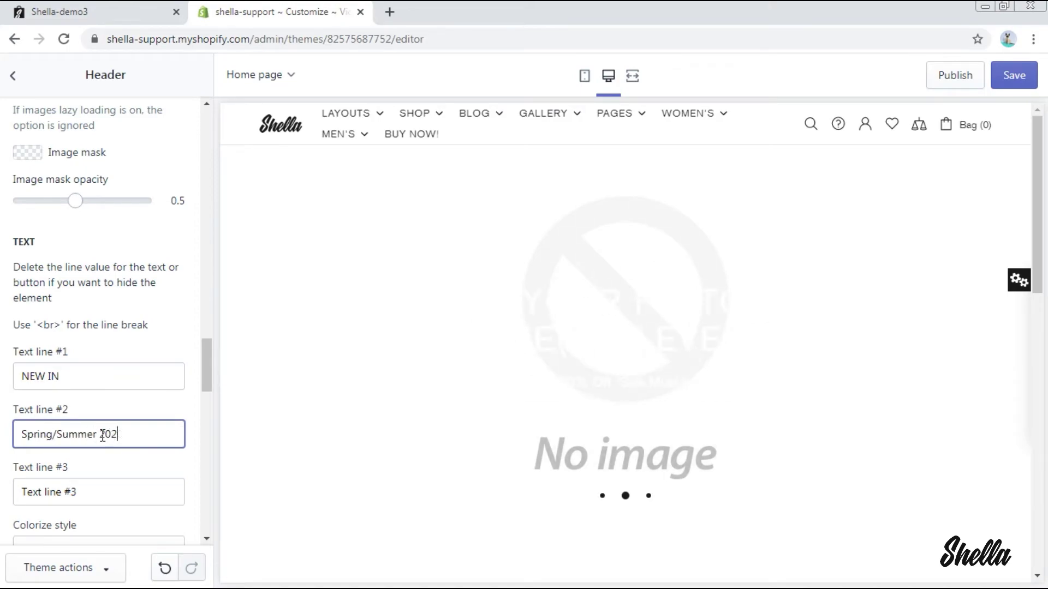
type("0 Collection")
- Set the promo box's layout to Type #3 (Ribbon bottom) and its image movement on hover to Center
scroll(7, 376, "down", 4)
scroll(8, 375, "down", 12)
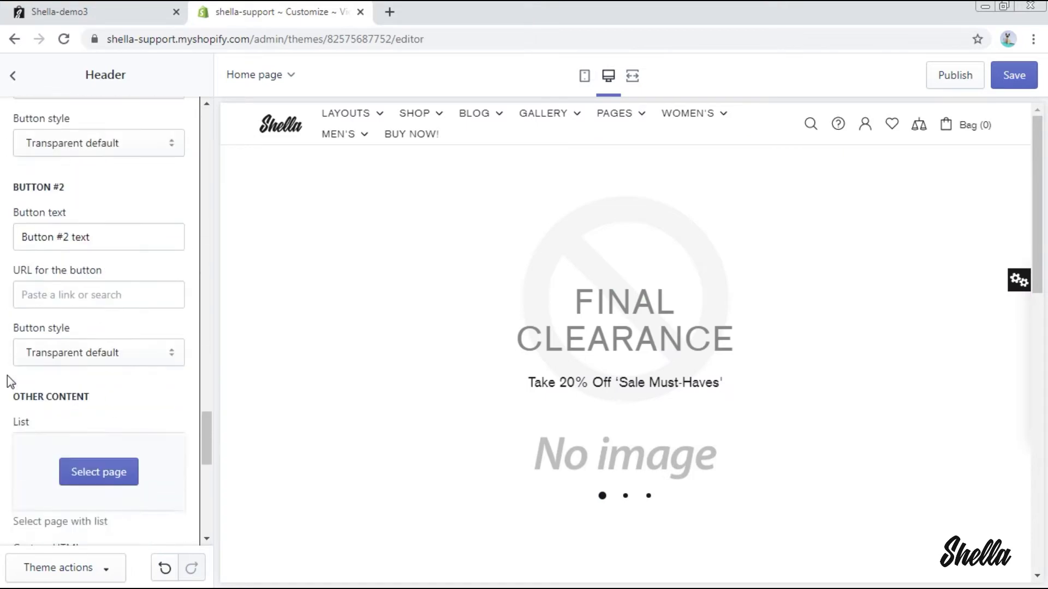
left_click(70, 448)
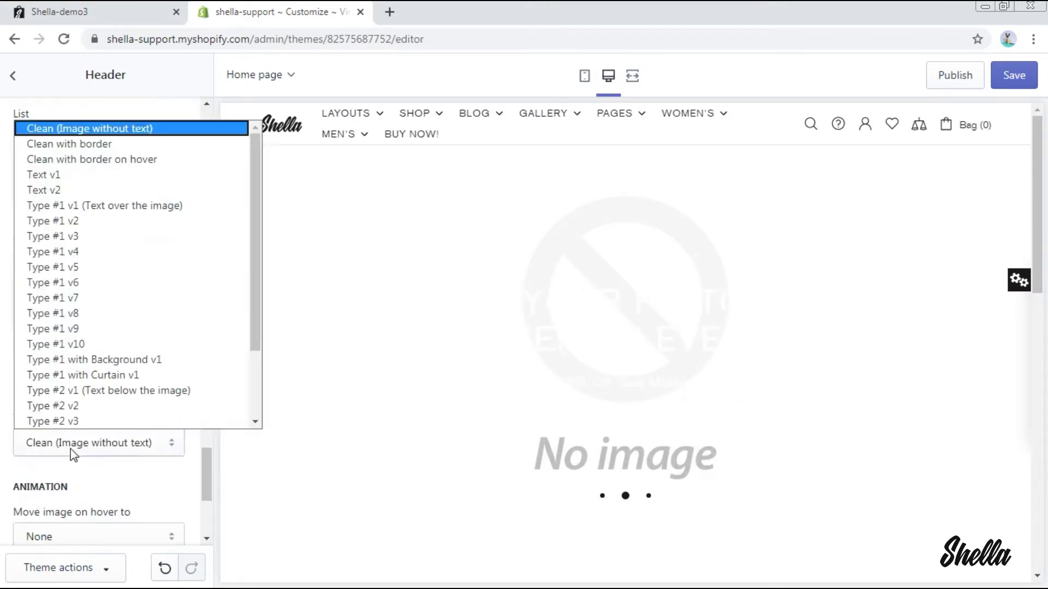
scroll(89, 415, "down", 2)
left_click(100, 406)
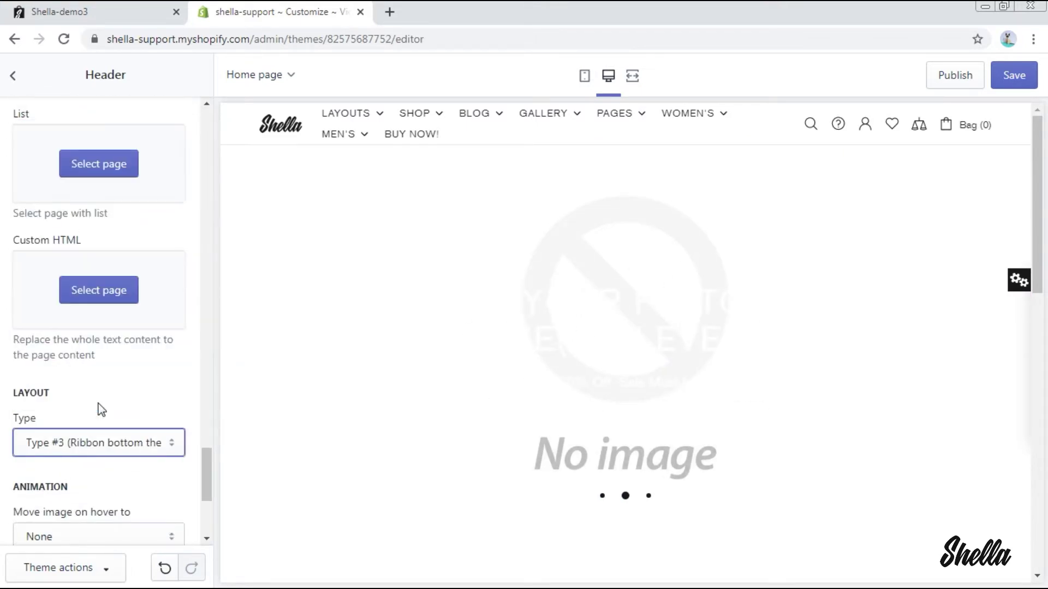
scroll(101, 409, "down", 4)
left_click(131, 306)
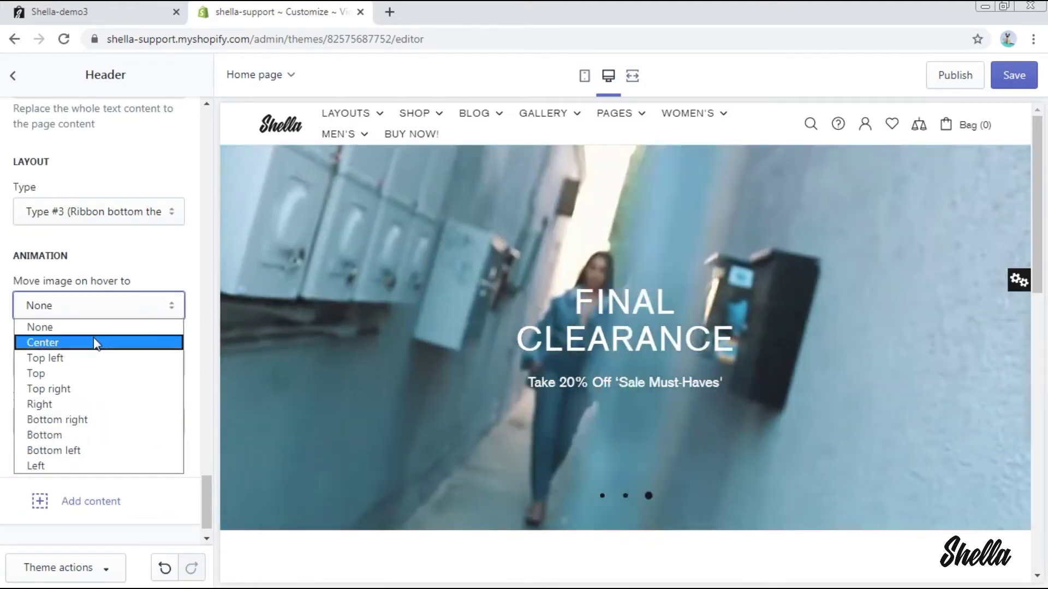
left_click(96, 342)
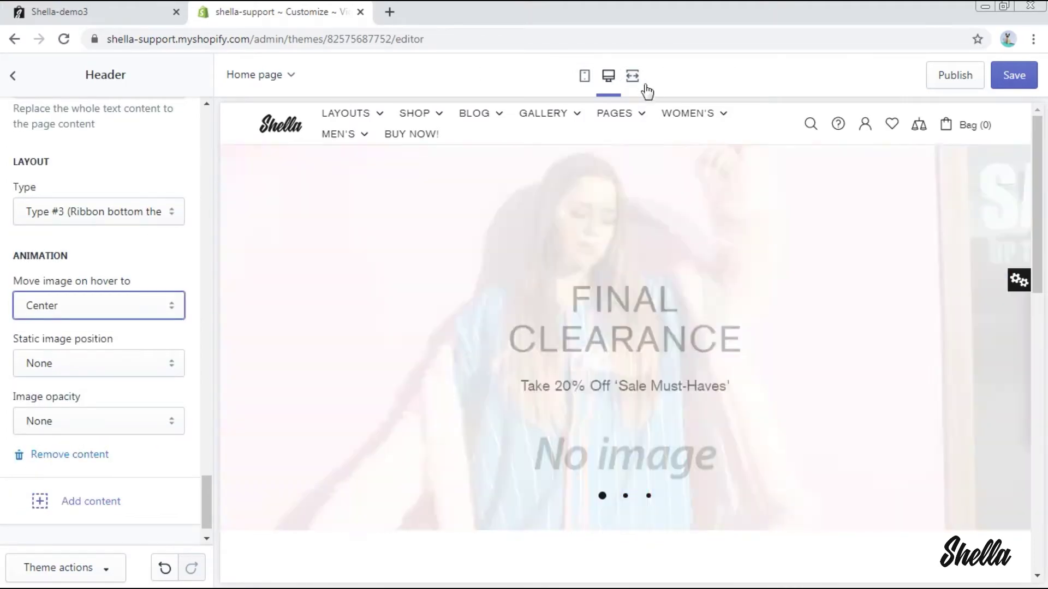
mouse_move(696, 111)
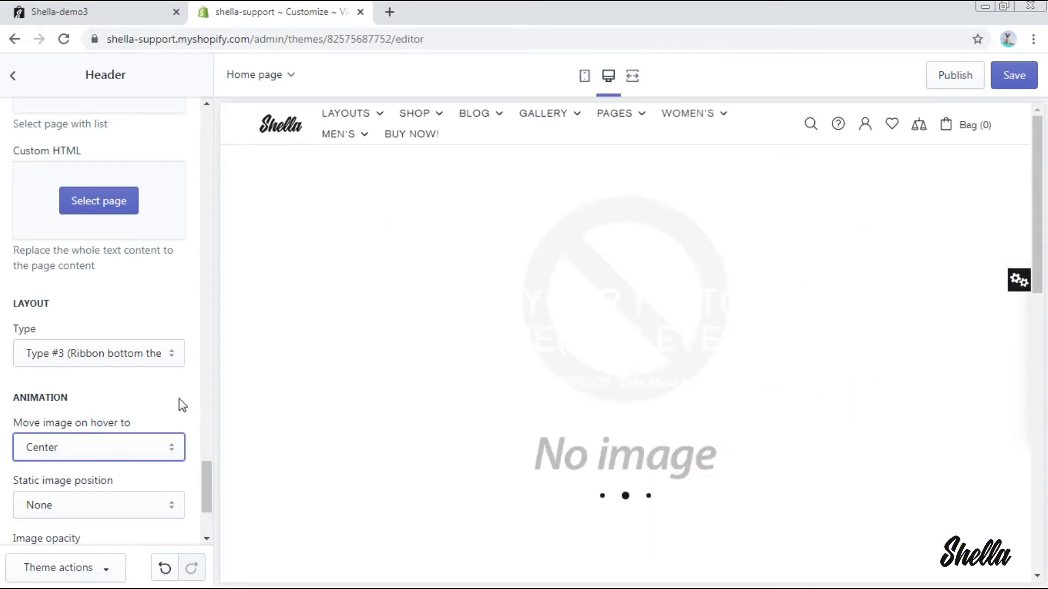
- Add a Mega menu block for the Men's item and set its column lines limit to 10
scroll(180, 405, "down", 3)
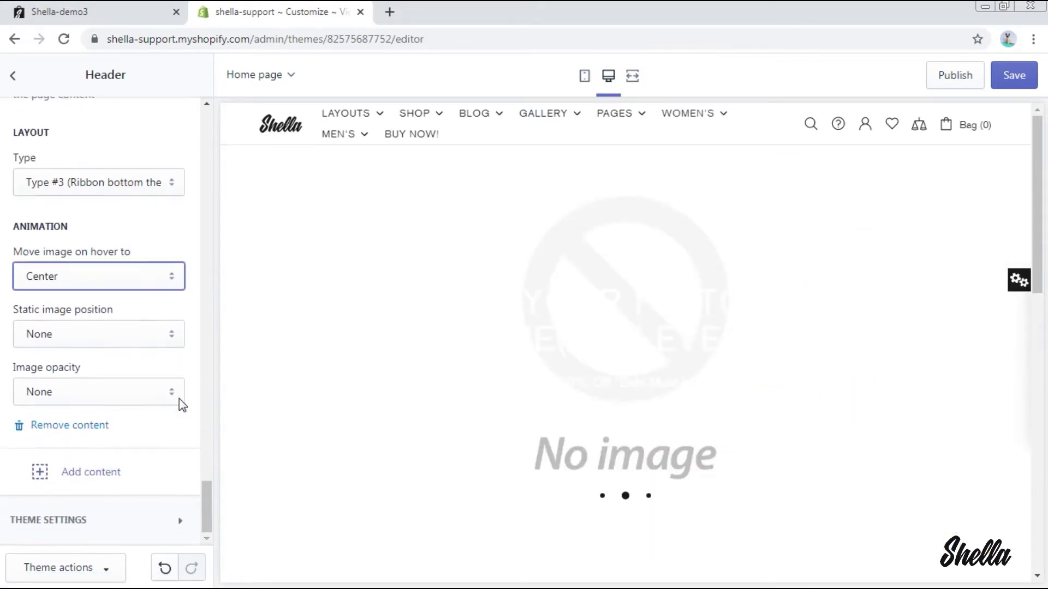
left_click(115, 473)
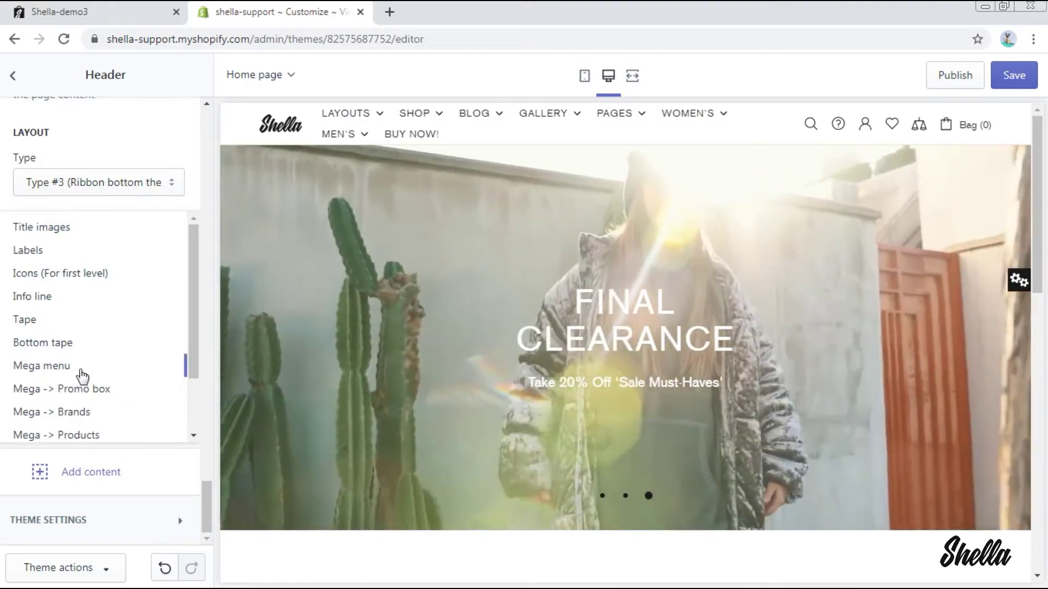
left_click(81, 369)
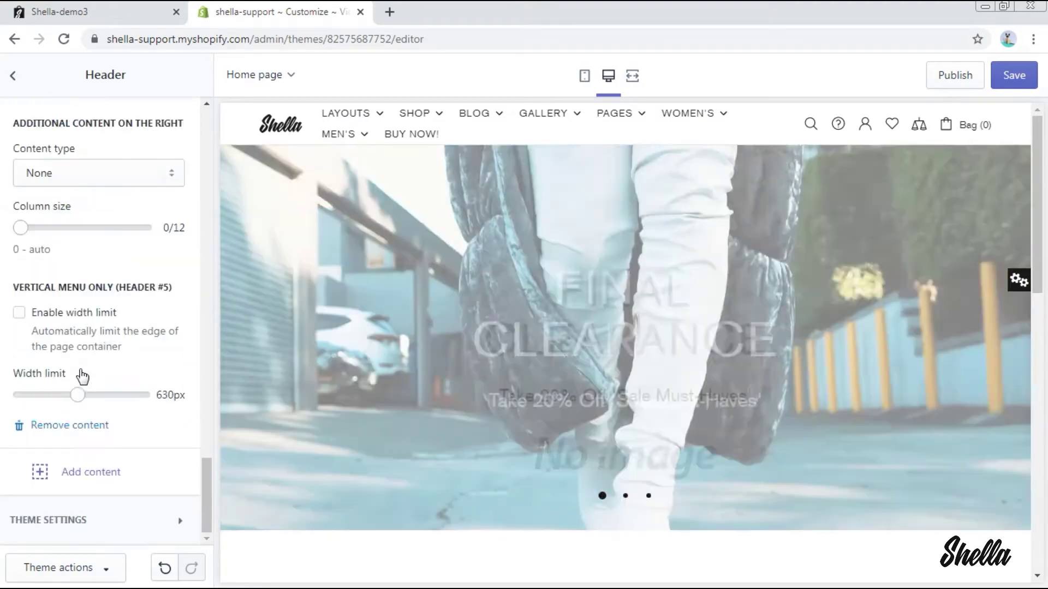
left_click(78, 247)
type("Men's")
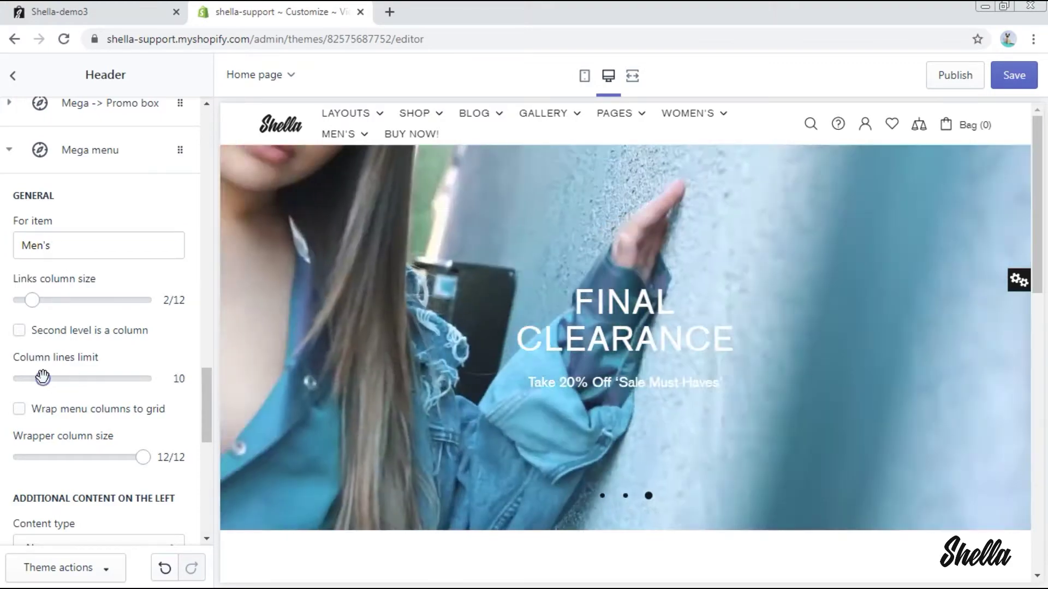
- Set the Men's menu's additional content on both the left and the right to 1 item in the row
scroll(153, 429, "down", 3)
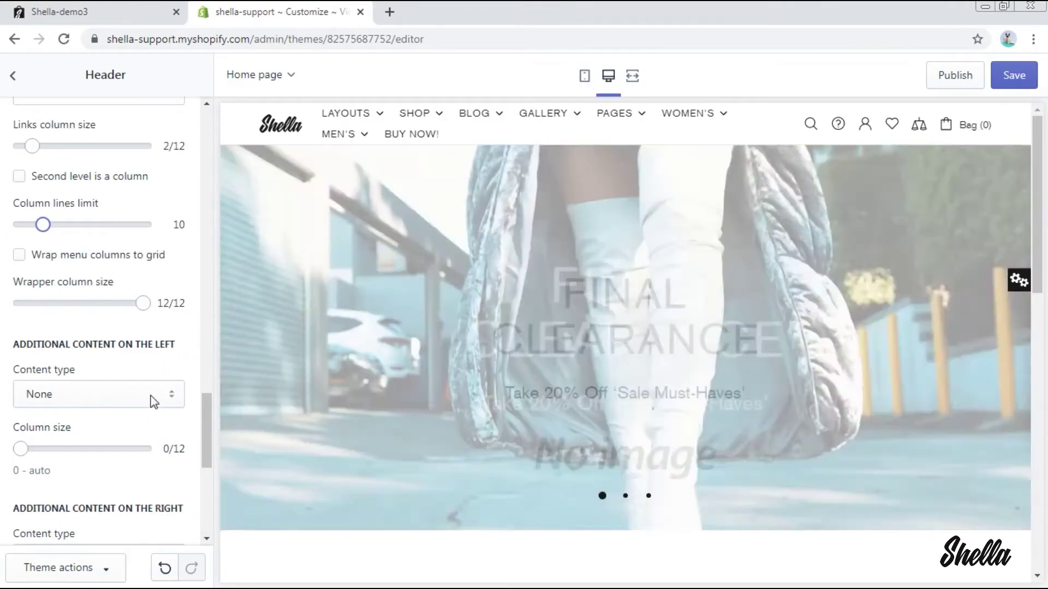
left_click(152, 397)
left_click(133, 432)
scroll(131, 434, "down", 3)
left_click(138, 414)
left_click(133, 441)
scroll(134, 445, "down", 4)
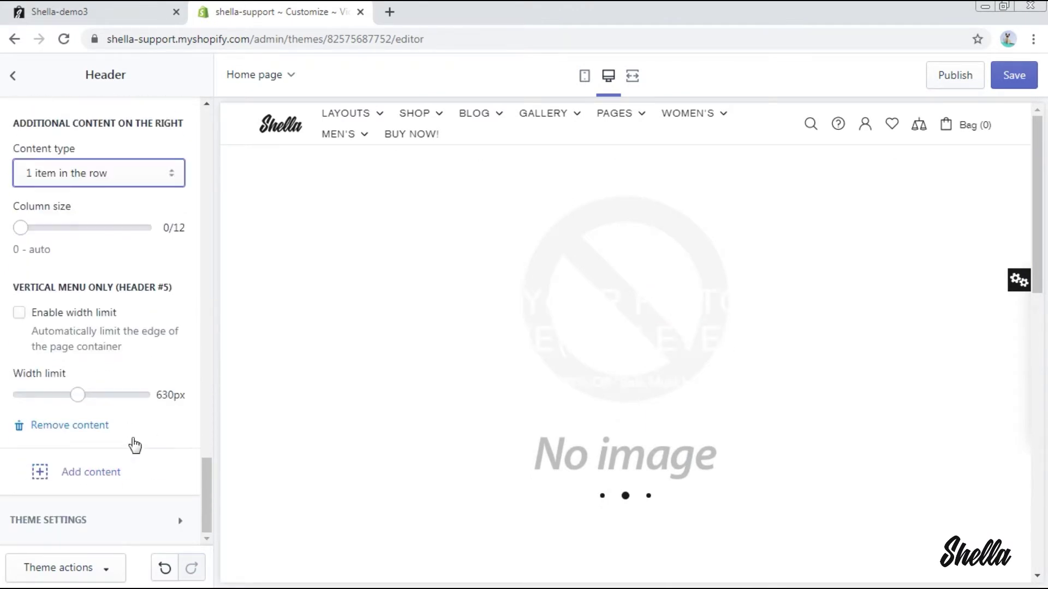
- Add a Mega -> Promo box block under the Men's menu and link its banner URL to All Collections
left_click(120, 474)
left_click(102, 394)
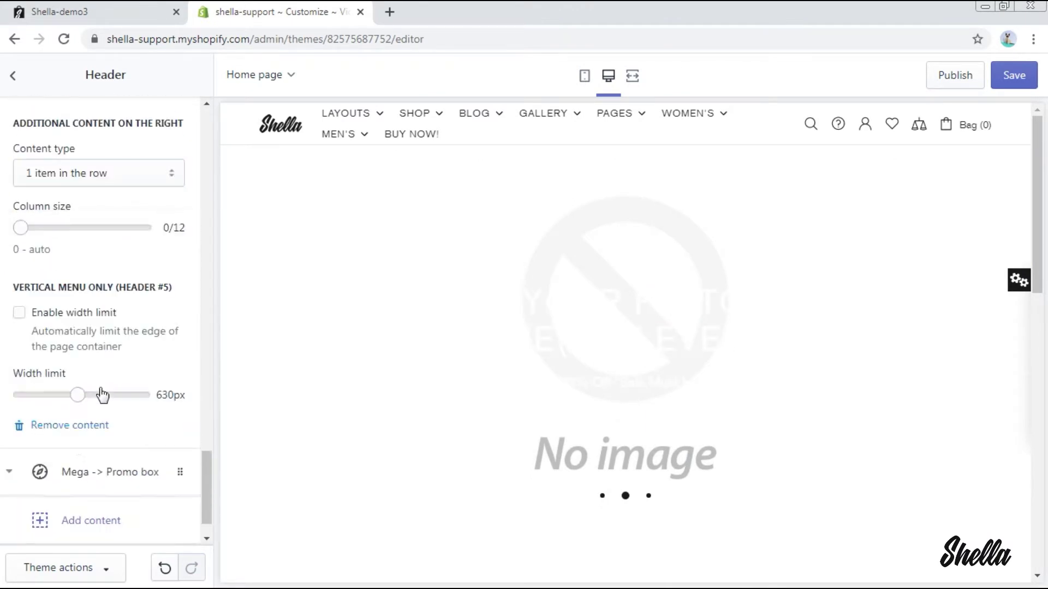
scroll(101, 393, "up", 4)
left_click(102, 285)
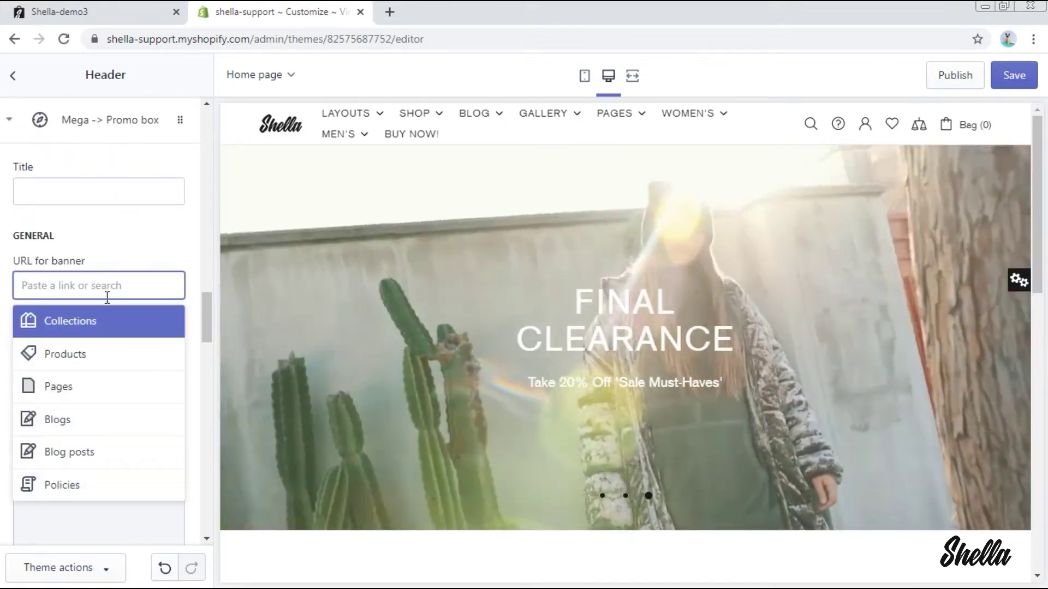
left_click(104, 319)
left_click(101, 356)
- Choose the photo of the man sitting on a bench for the Men's promo box and set its image size to 400px
scroll(101, 356, "down", 2)
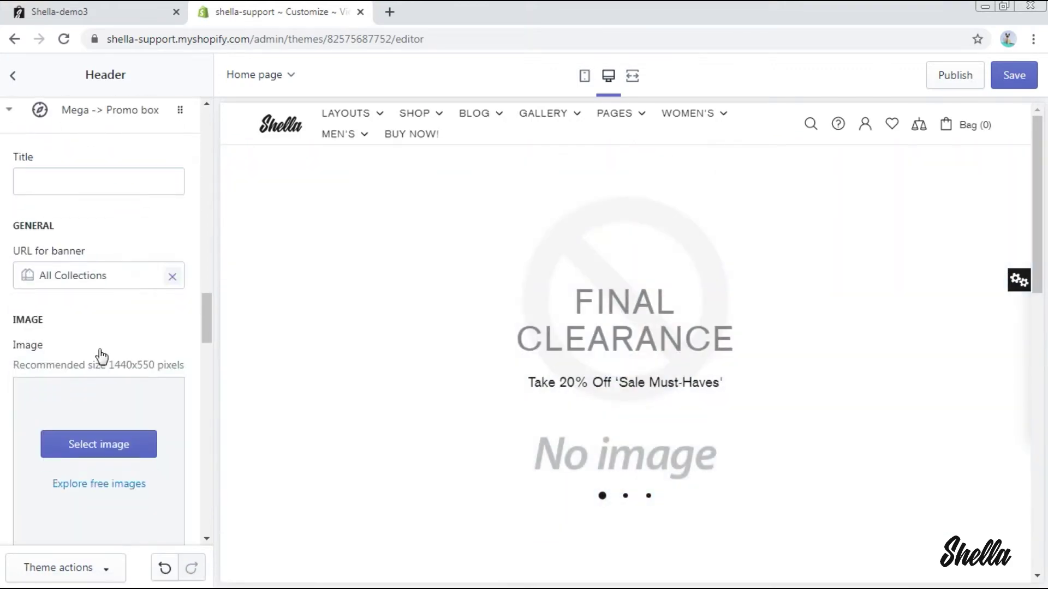
left_click(107, 374)
left_click(178, 568)
scroll(138, 441, "down", 4)
left_click_drag(100, 320, 34, 322)
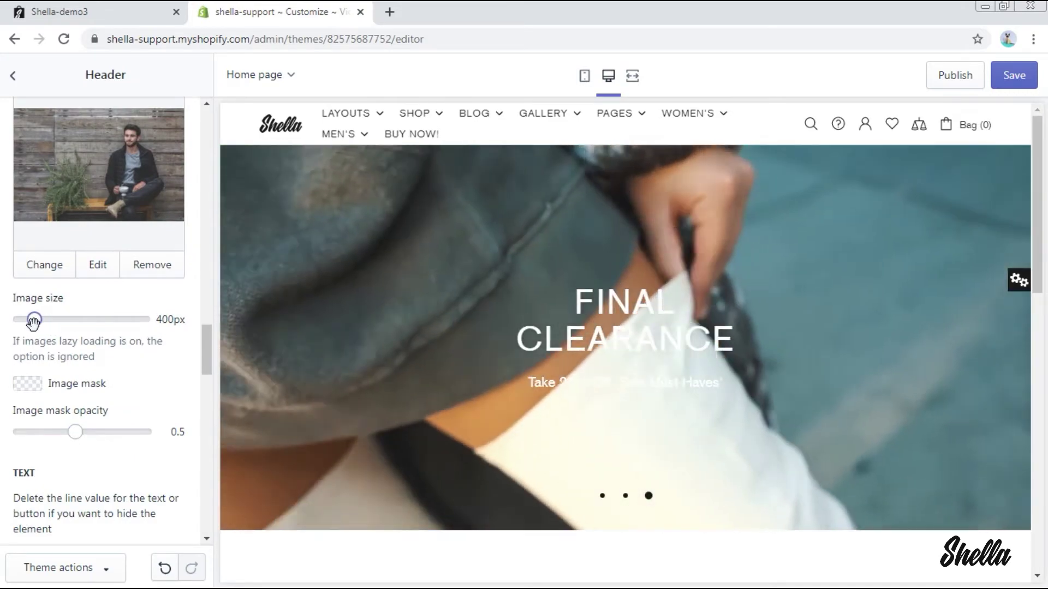
- Give the Men's promo box the text lines NEW IN and Spring/Summer 2020 Collection, with colorize Style #3
scroll(158, 420, "down", 4)
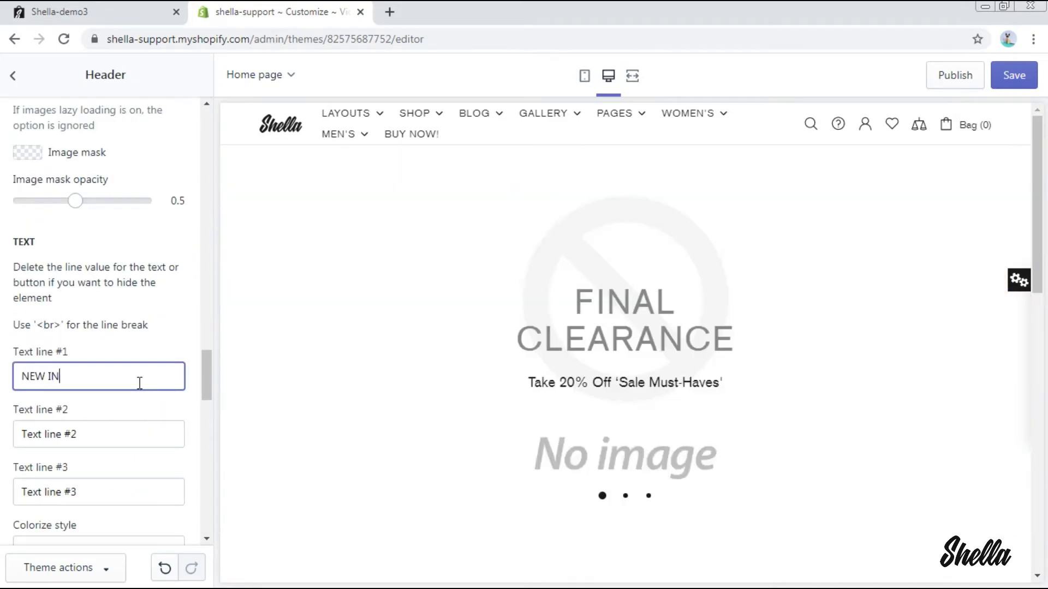
triple_click(131, 435)
type("Spring/Summer 2020 Collection")
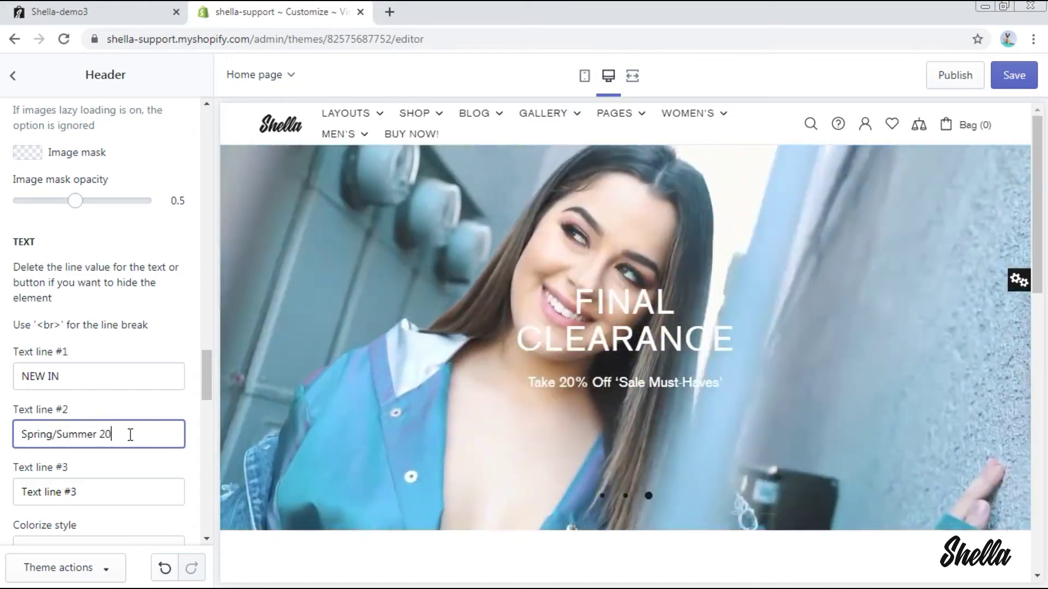
scroll(164, 470, "down", 3)
left_click(166, 395)
left_click(147, 448)
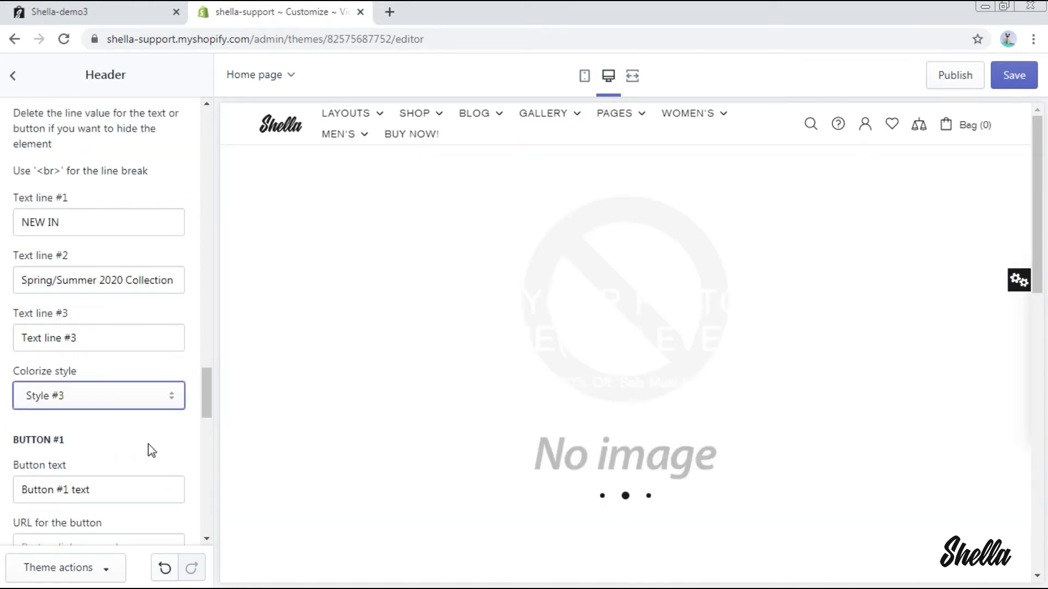
scroll(151, 450, "down", 5)
scroll(151, 450, "down", 8)
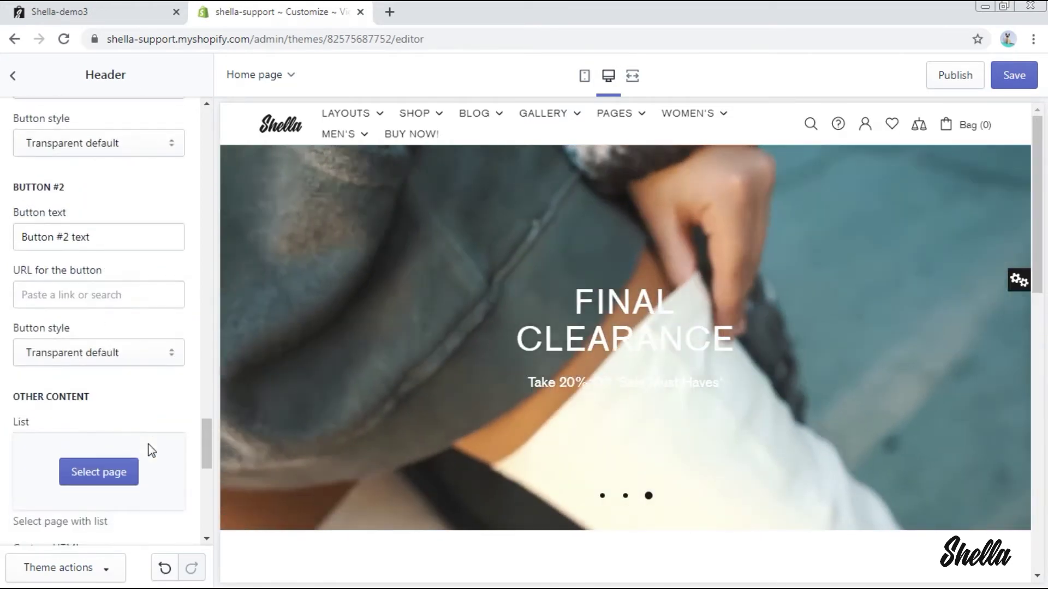
- Set the Men's promo box layout to Type #2 v2 and its image movement on hover to Center
left_click(155, 365)
left_click(145, 330)
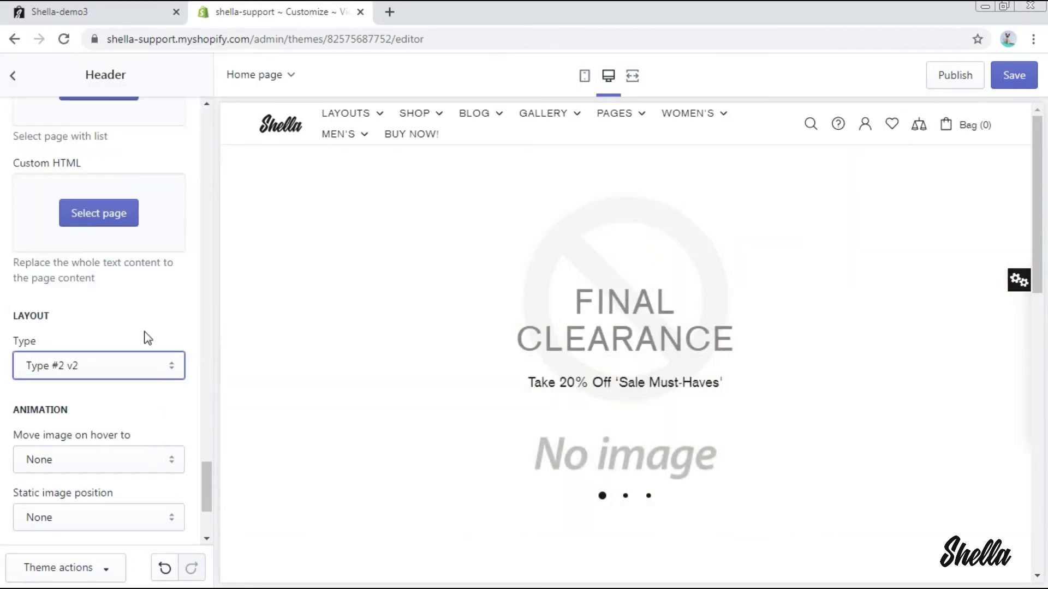
left_click(130, 460)
left_click(112, 325)
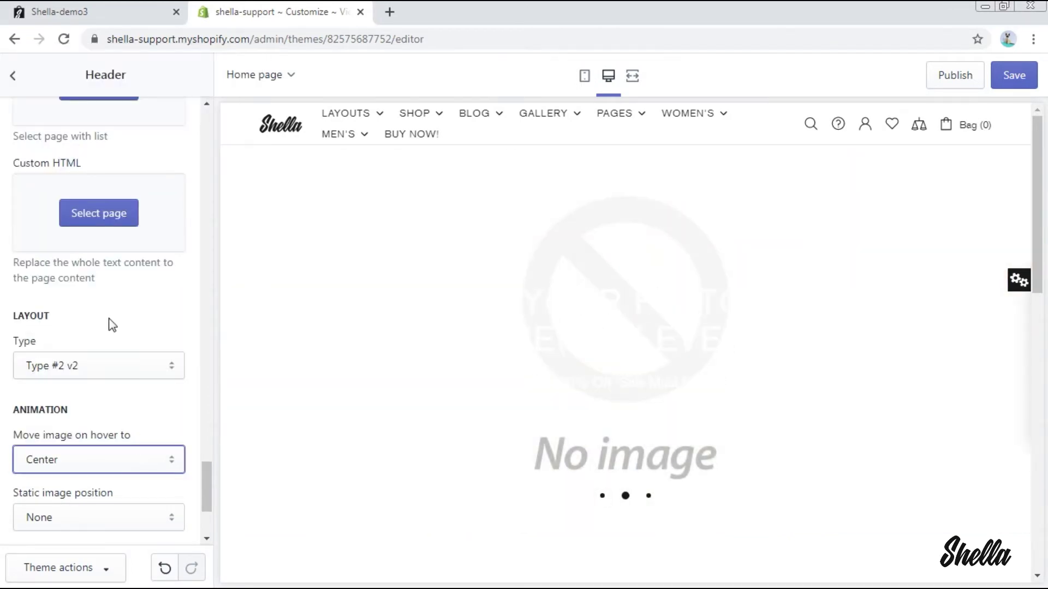
scroll(111, 325, "down", 3)
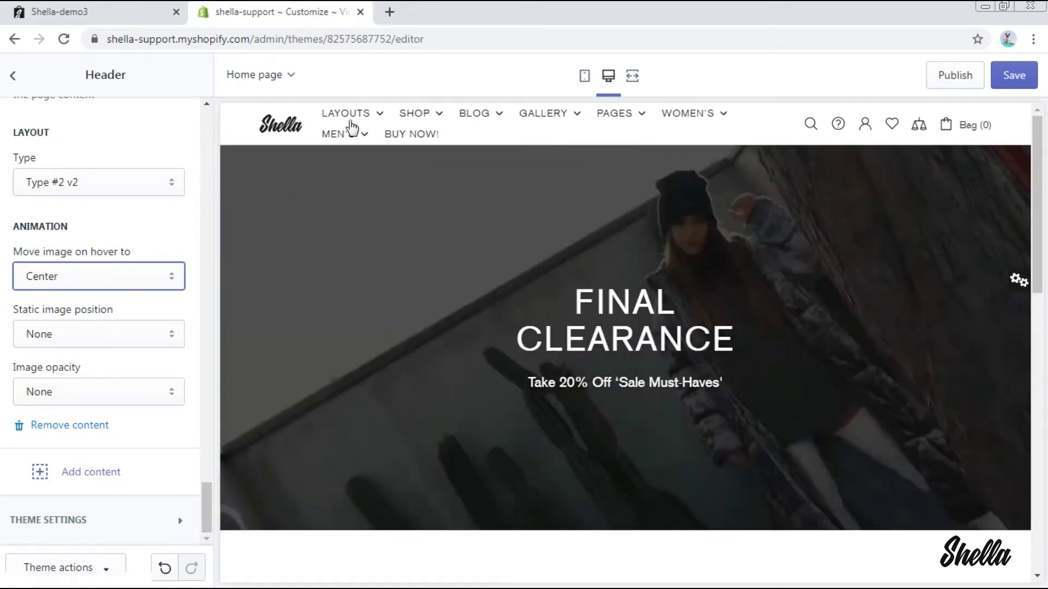
mouse_move(347, 138)
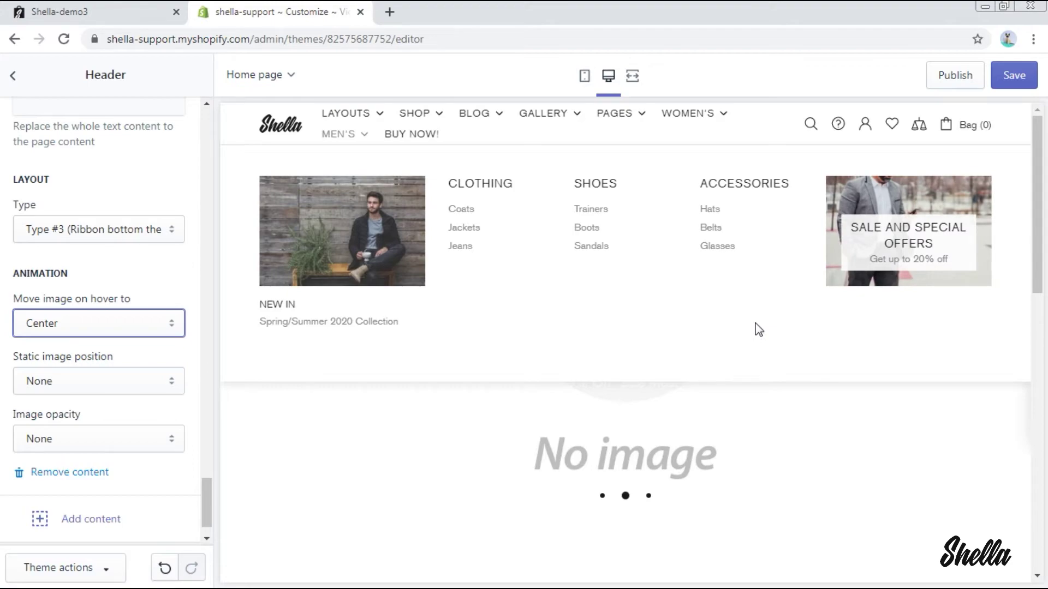
- Add a Title images block to the header and set its item #1 to Men's+Clothing
scroll(181, 353, "down", 1)
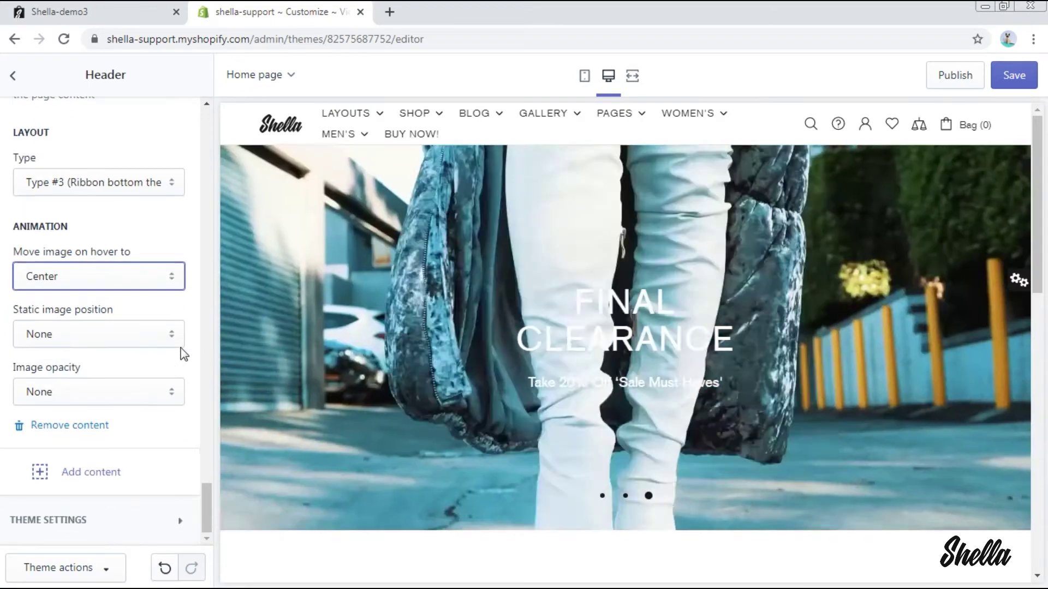
left_click(114, 475)
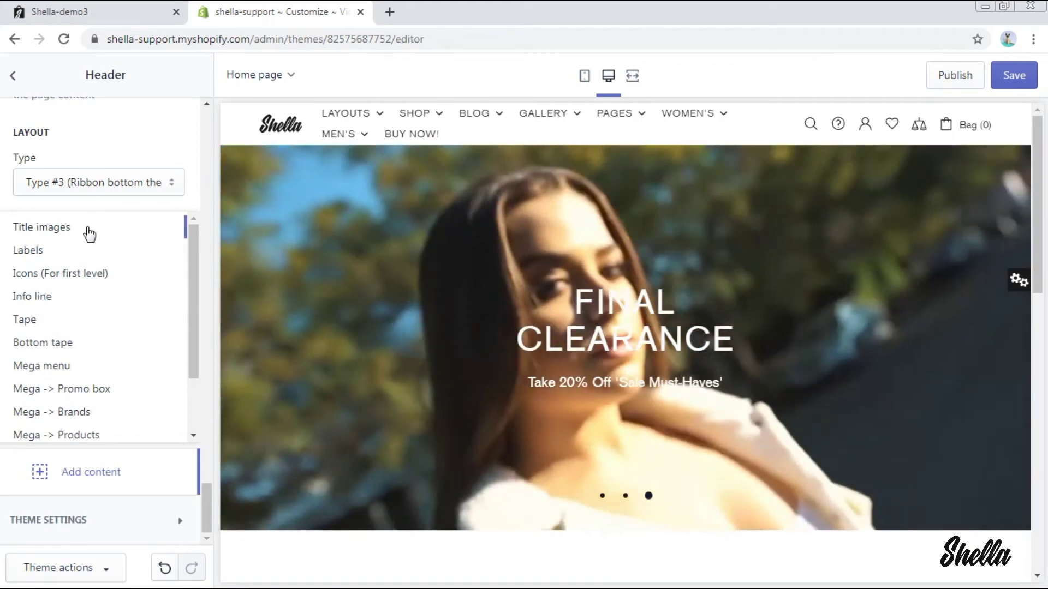
left_click(89, 234)
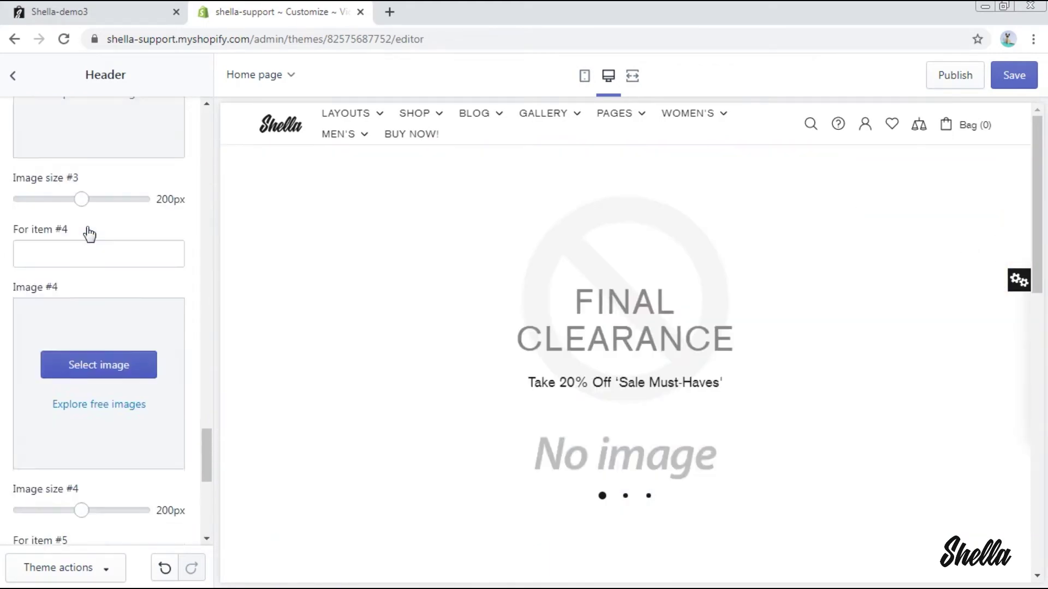
scroll(89, 234, "up", 15)
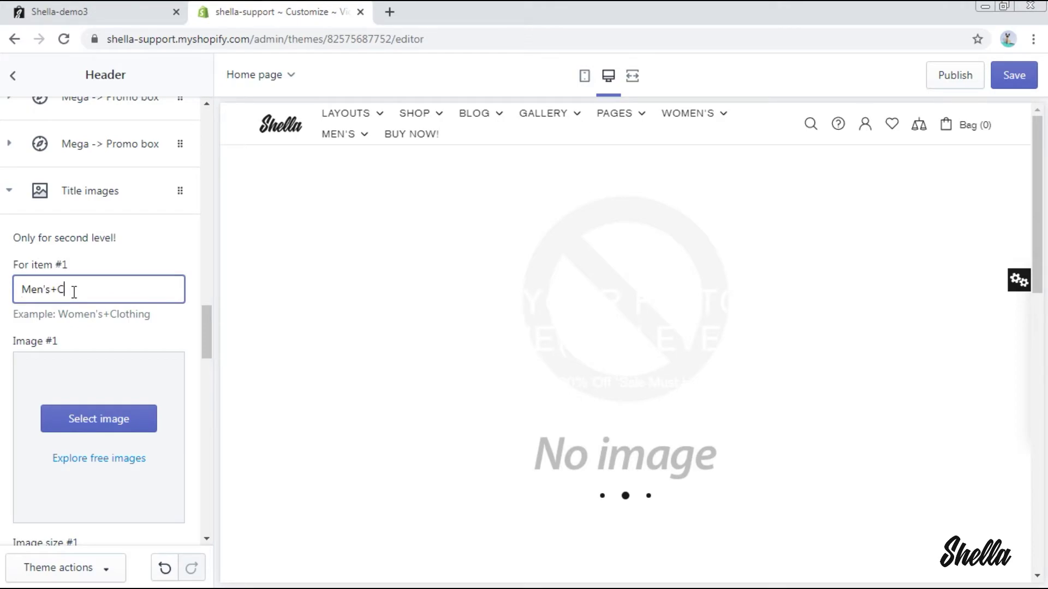
type("ing")
- Choose the photo of the man sitting by the stone wall for title image #1 and set its size to 170px
left_click(108, 421)
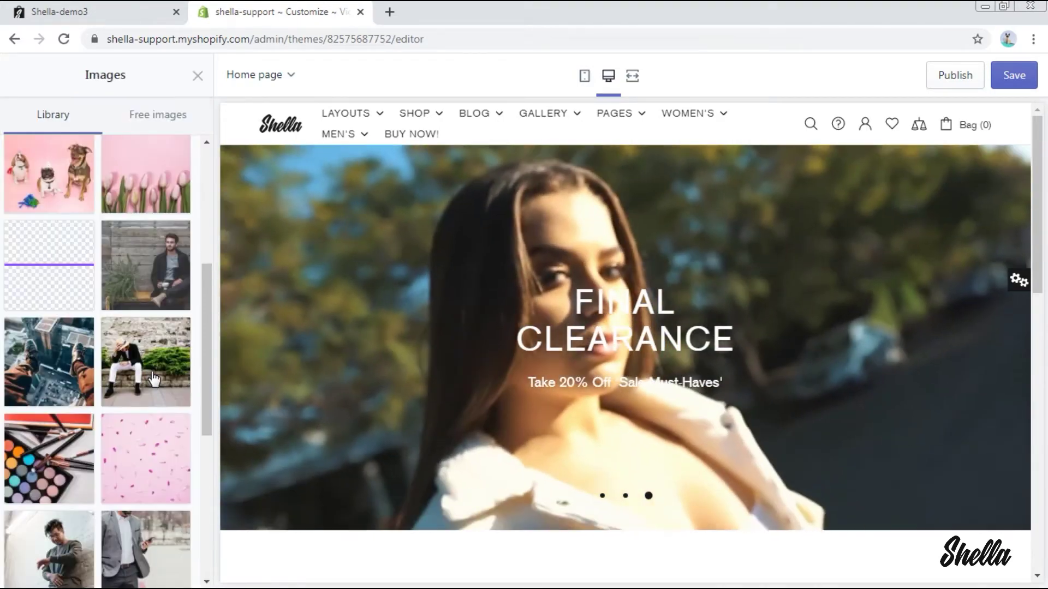
left_click(146, 362)
left_click(179, 568)
scroll(149, 391, "down", 5)
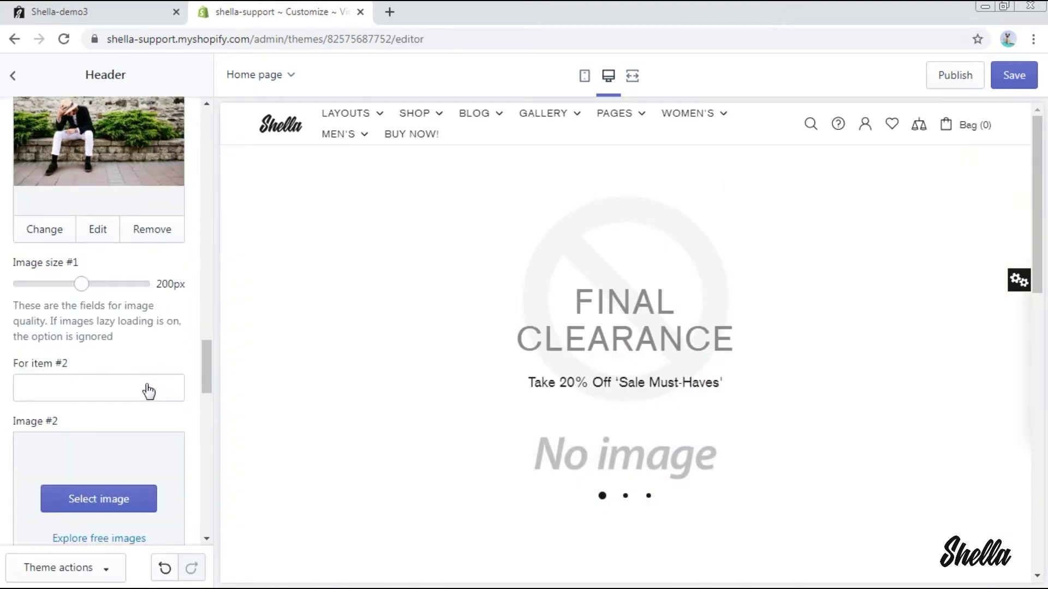
left_click_drag(69, 284, 64, 284)
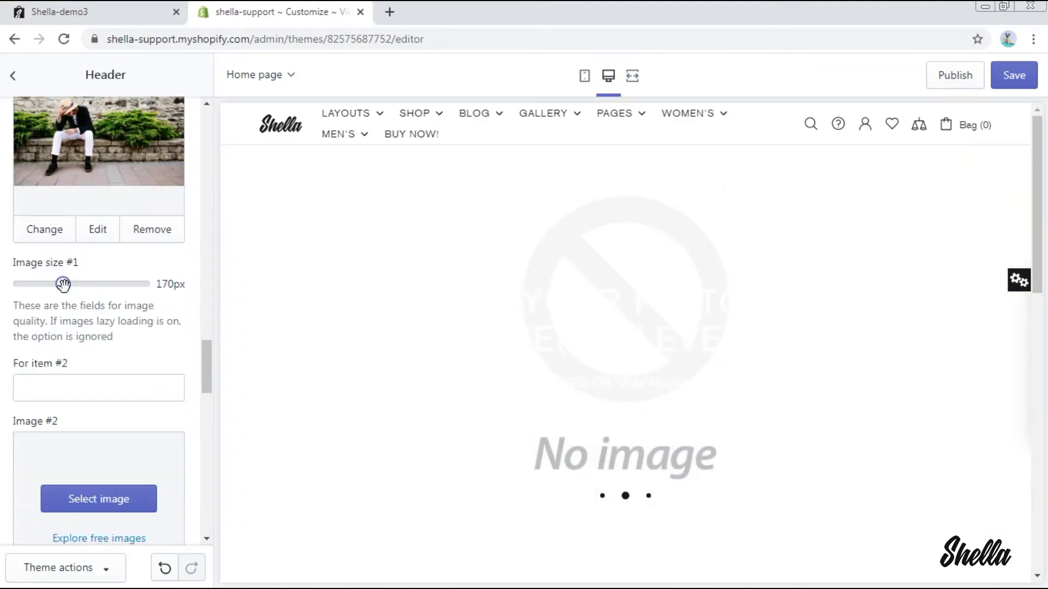
- Set title image item #2 to Men's+Shoes and choose the photo of boots above the city
left_click(78, 380)
type("Men's+Shoes")
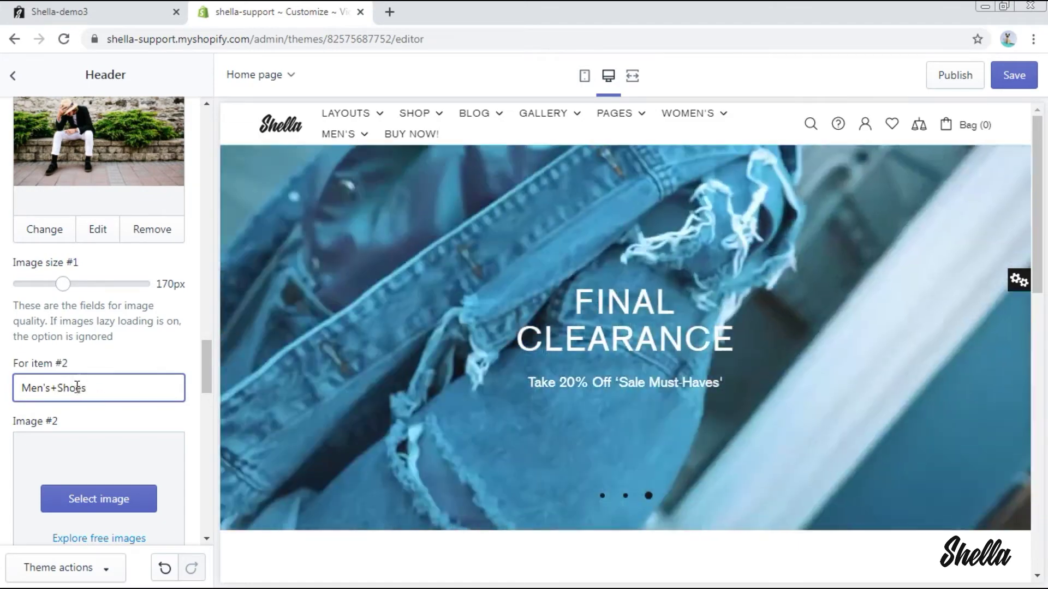
left_click(95, 498)
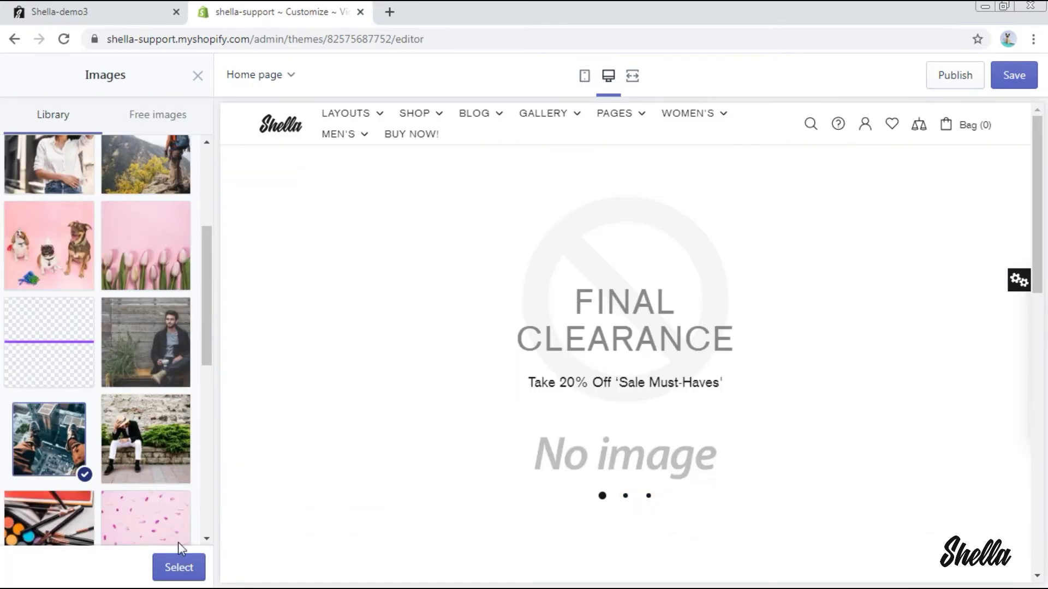
left_click(183, 569)
- Set title image item #3 to Men's+Accessories with the photo of the man looking at his watch, and preview the Men's menu
scroll(195, 467, "down", 8)
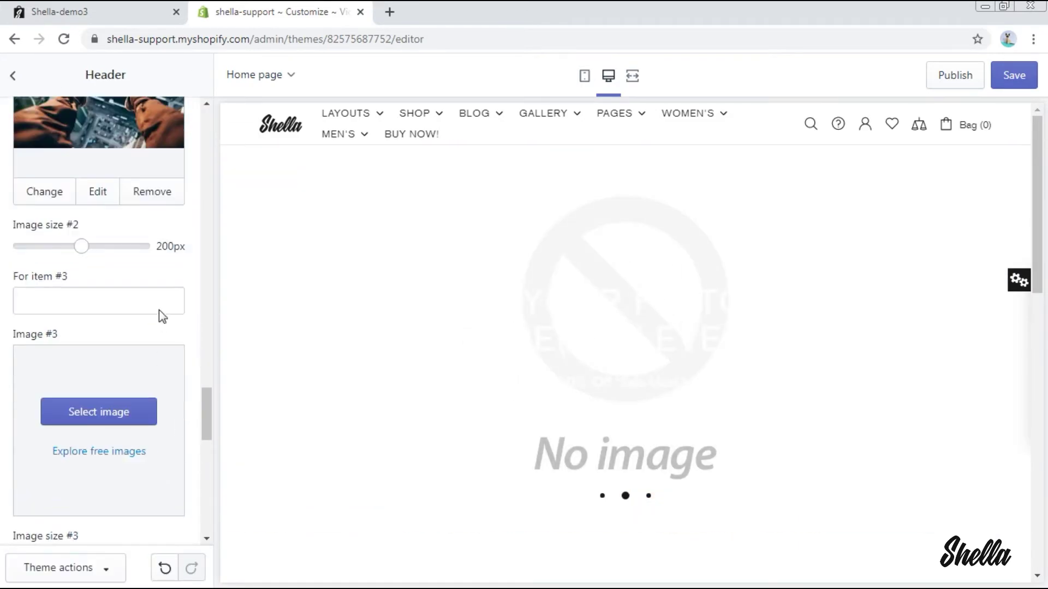
left_click(152, 261)
type("Men's+Accessories")
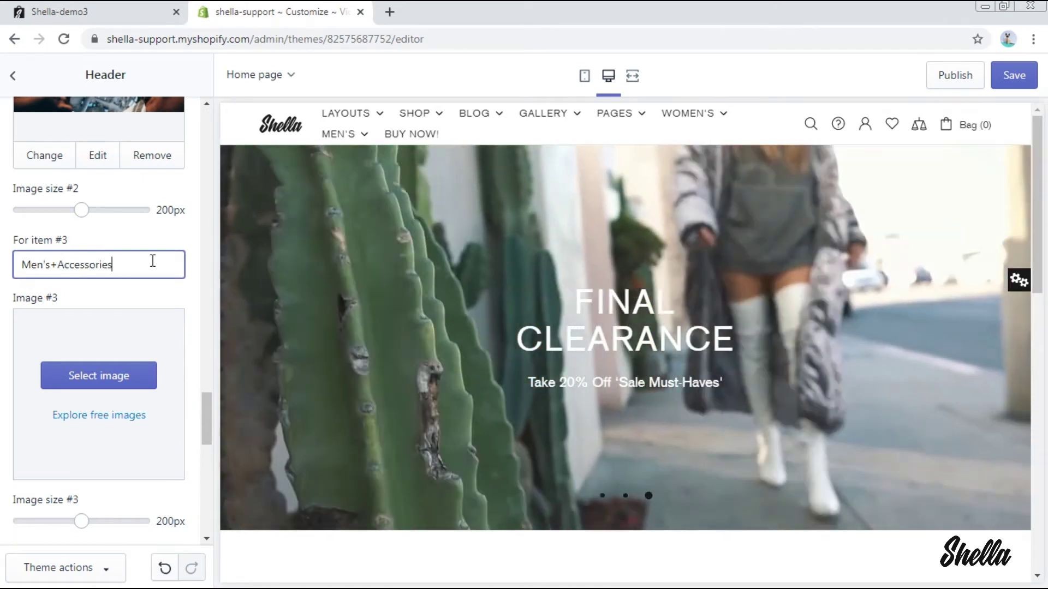
left_click(112, 375)
left_click(62, 394)
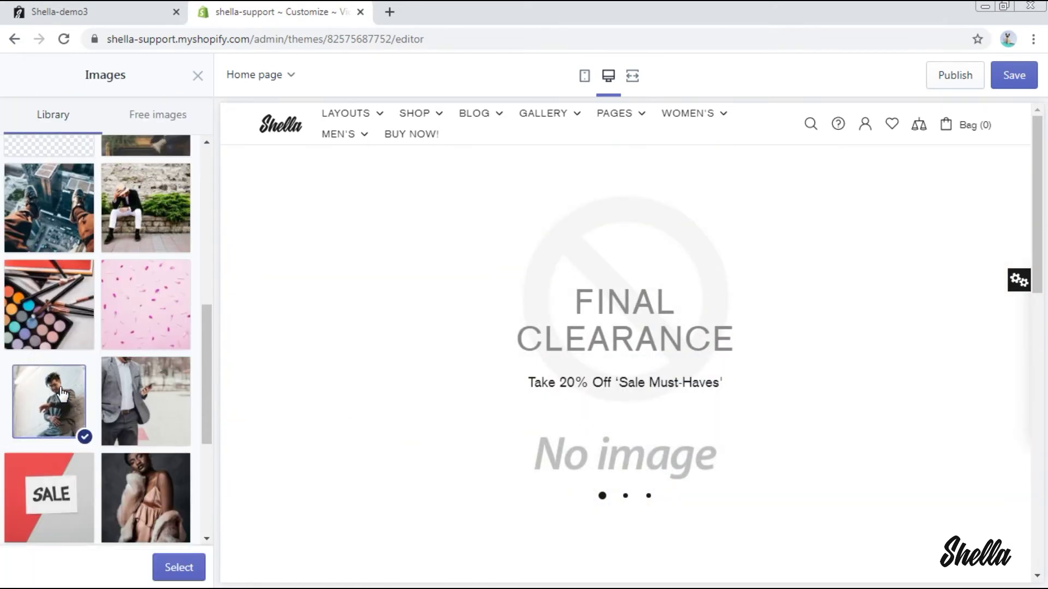
left_click(175, 566)
scroll(170, 519, "down", 3)
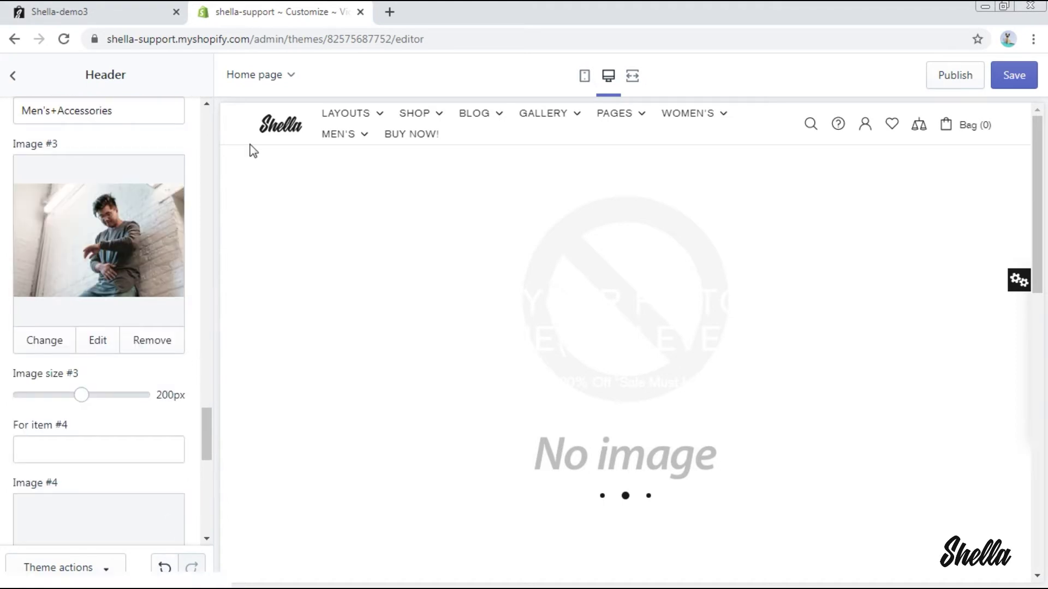
mouse_move(338, 136)
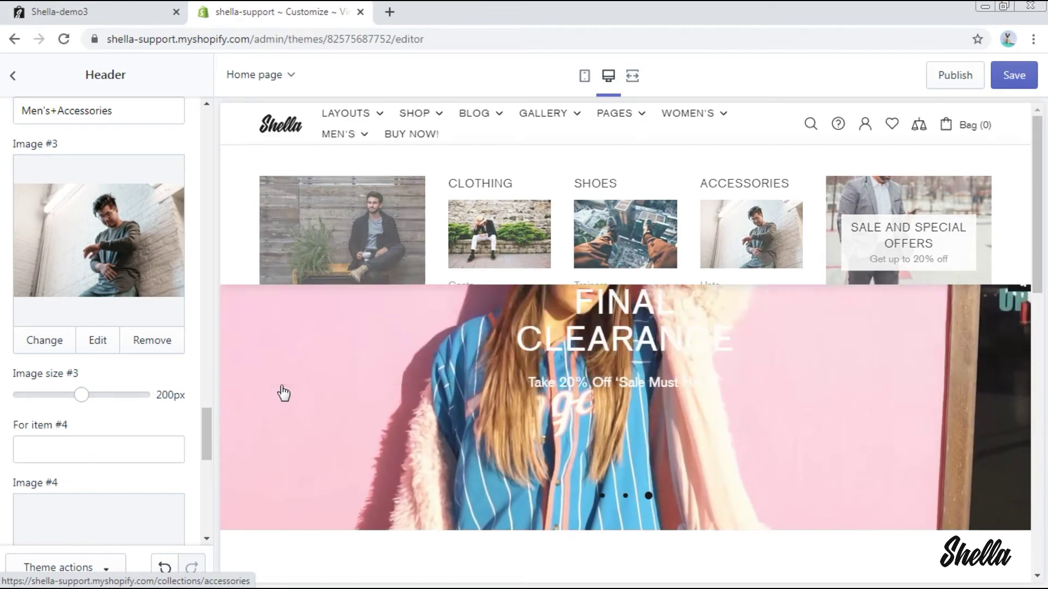
- Add a Labels block after the Title images block in the header content
scroll(172, 382, "down", 6)
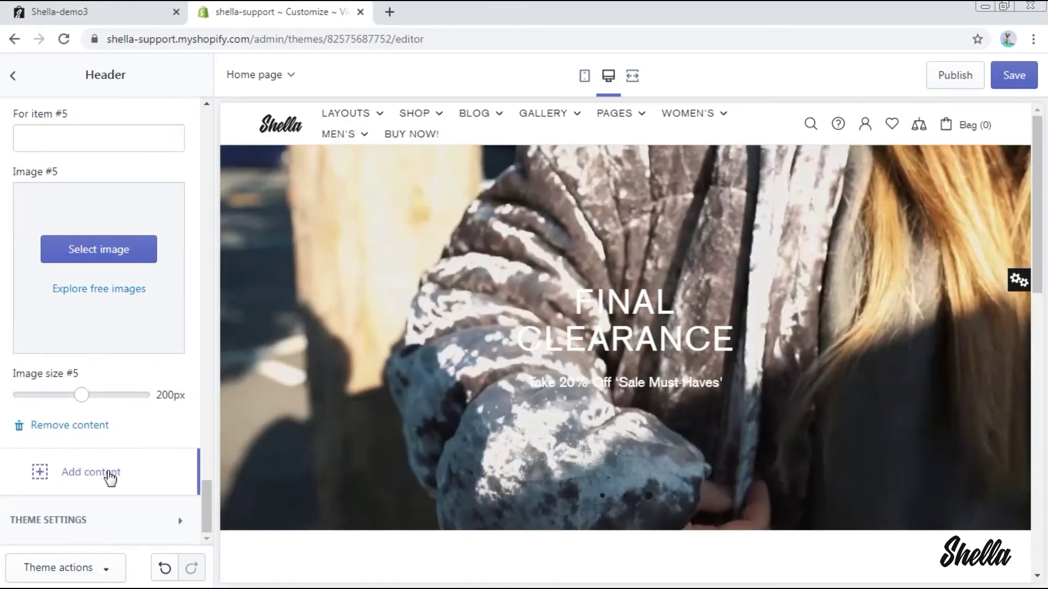
left_click(108, 475)
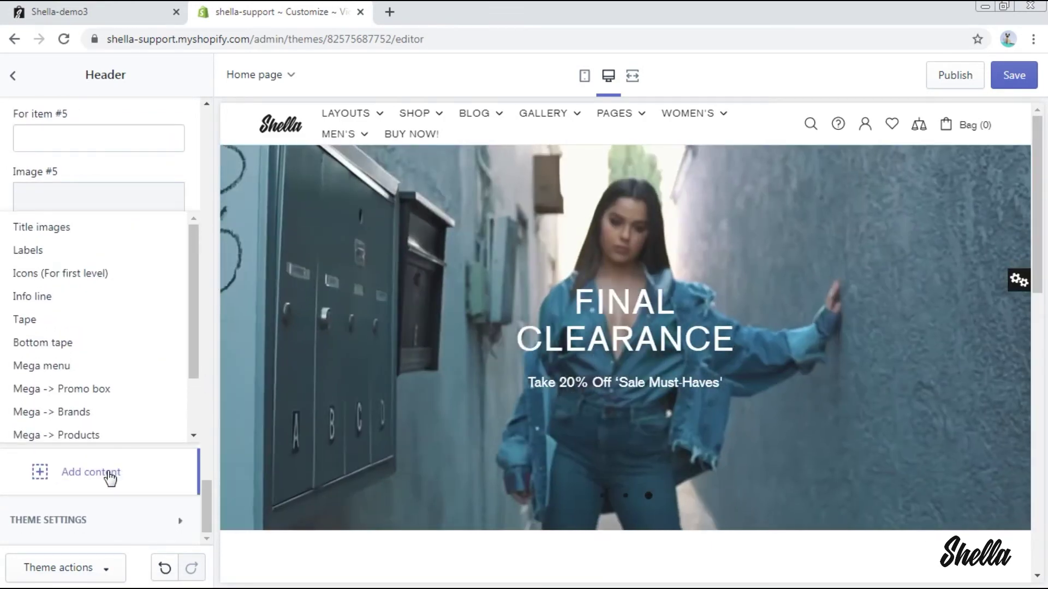
scroll(91, 250, "up", 1)
left_click(87, 255)
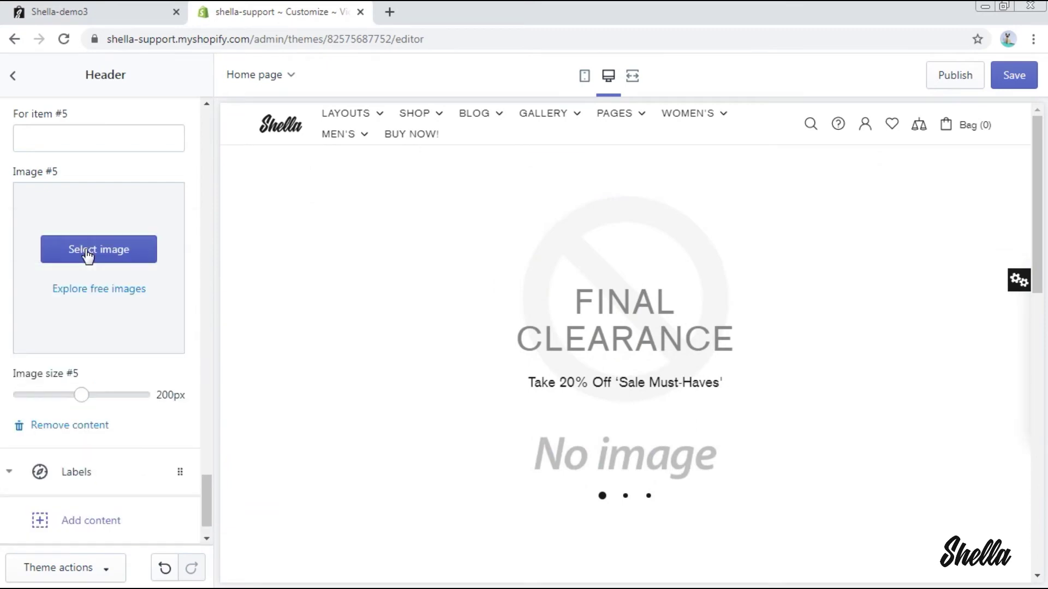
scroll(86, 251, "up", 10)
scroll(87, 249, "up", 4)
- Assign the Hot label to Layouts+Layouts+Home V1 as item #1 and Women's as item #2, and preview the Layouts menu
left_click(77, 340)
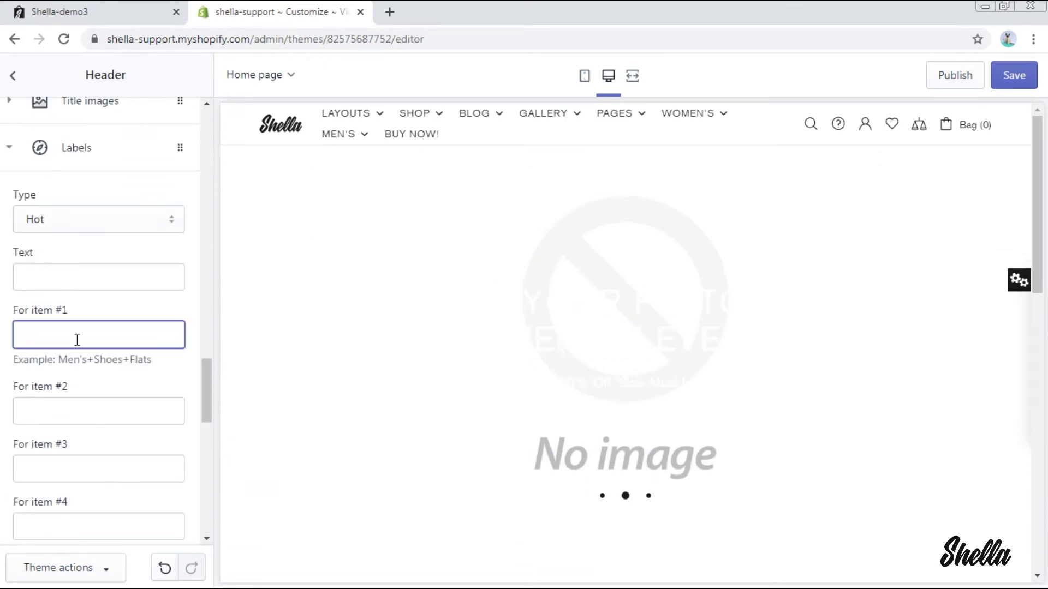
type("Layouts+Layouts+Home V1")
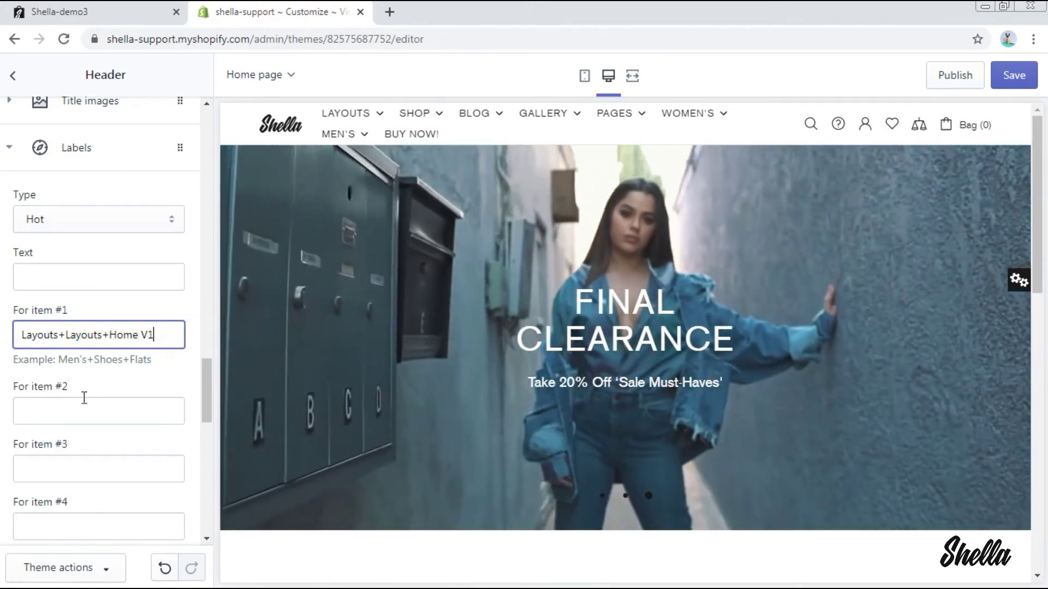
left_click(85, 411)
type("Women's")
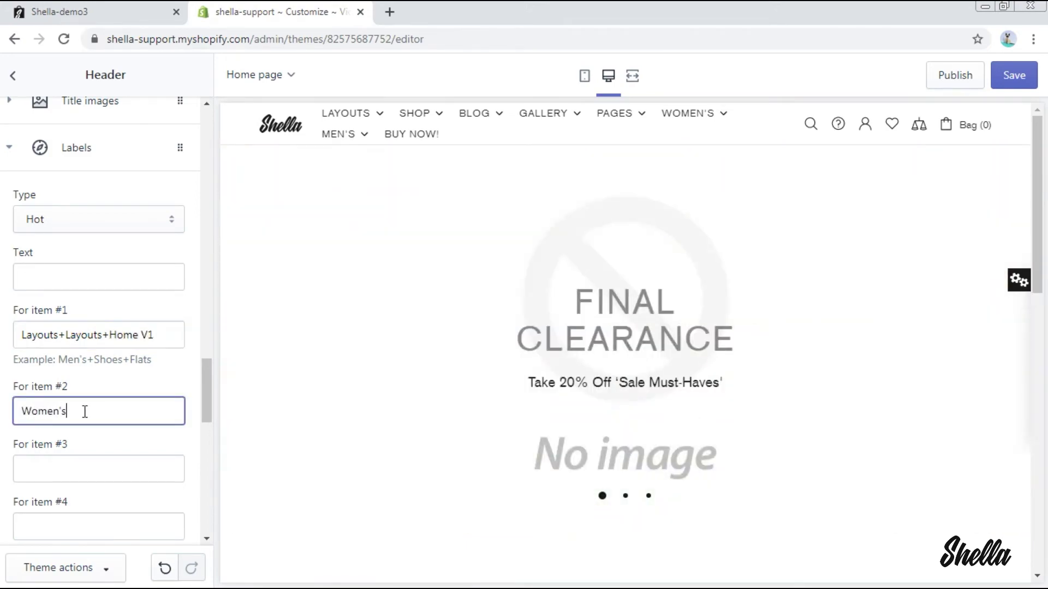
mouse_move(344, 113)
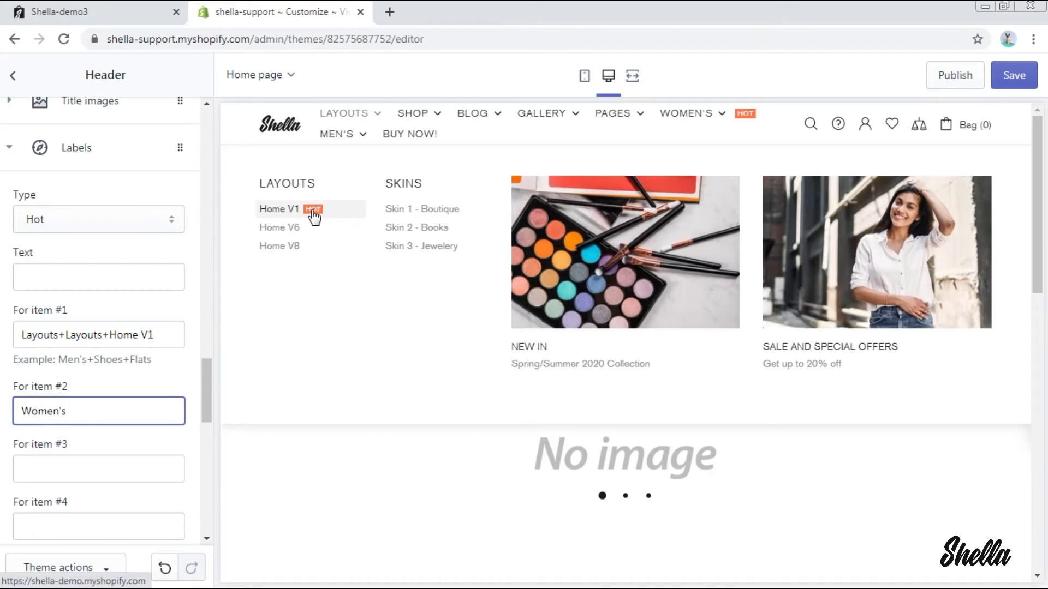
- Add a second Labels block of type New and set its item #1 to Women's+Clothing+Coats
scroll(145, 387, "down", 10)
left_click(99, 483)
scroll(71, 254, "up", 1)
left_click(70, 250)
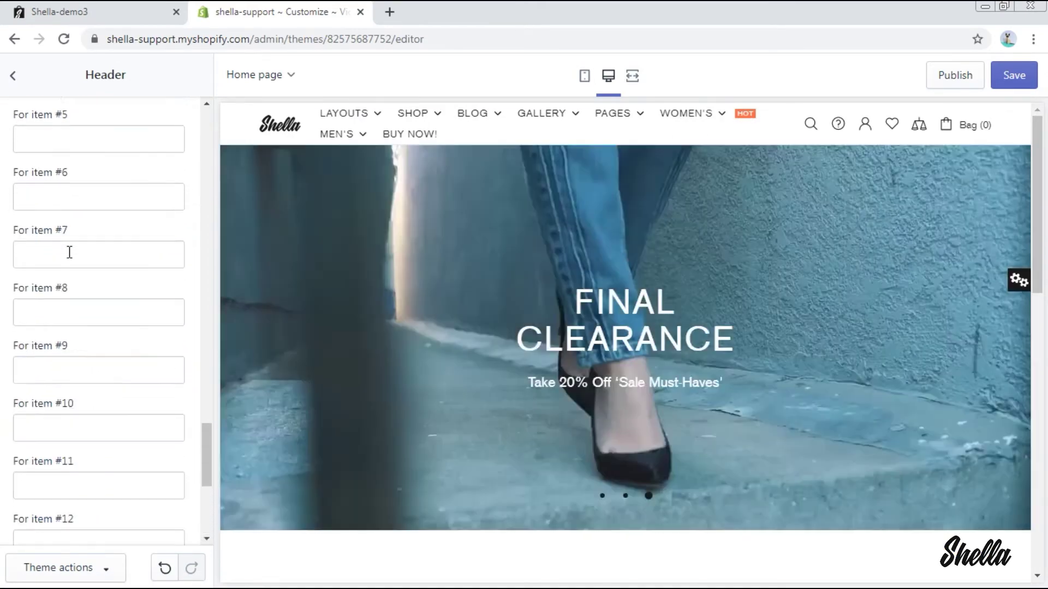
scroll(60, 344, "up", 3)
left_click(53, 395)
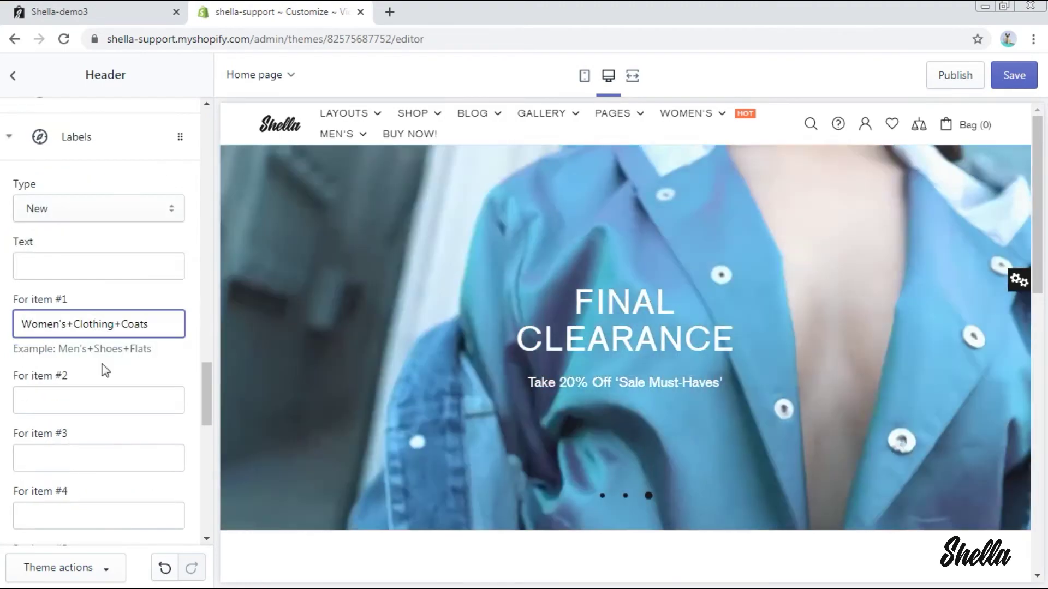
- Set item #2 of the New label to Shop+Product Options and preview the labels in the Shop and Women's menus
left_click(105, 395)
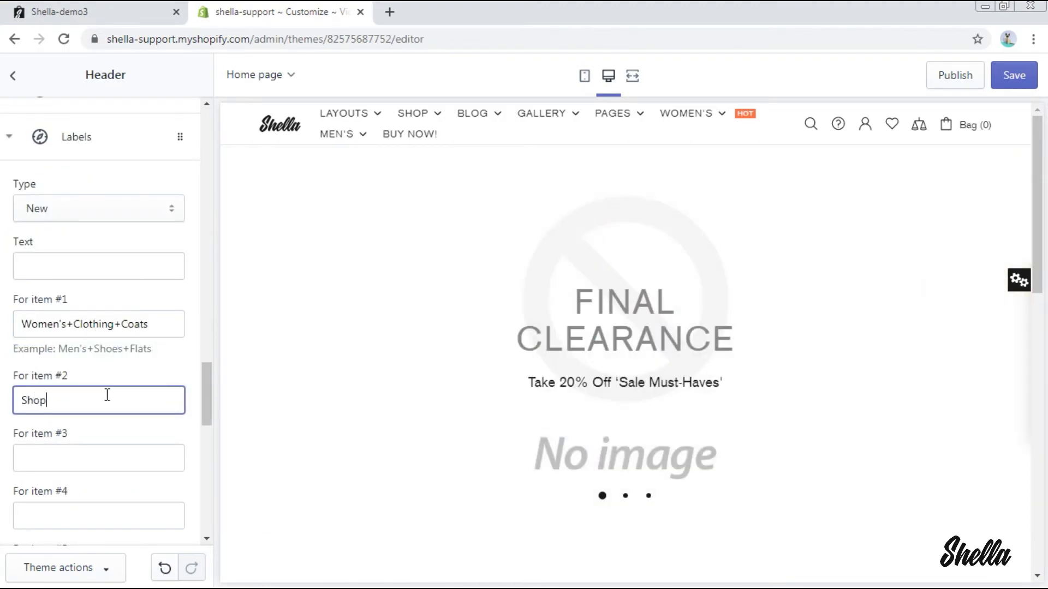
type("Shop+Product Op")
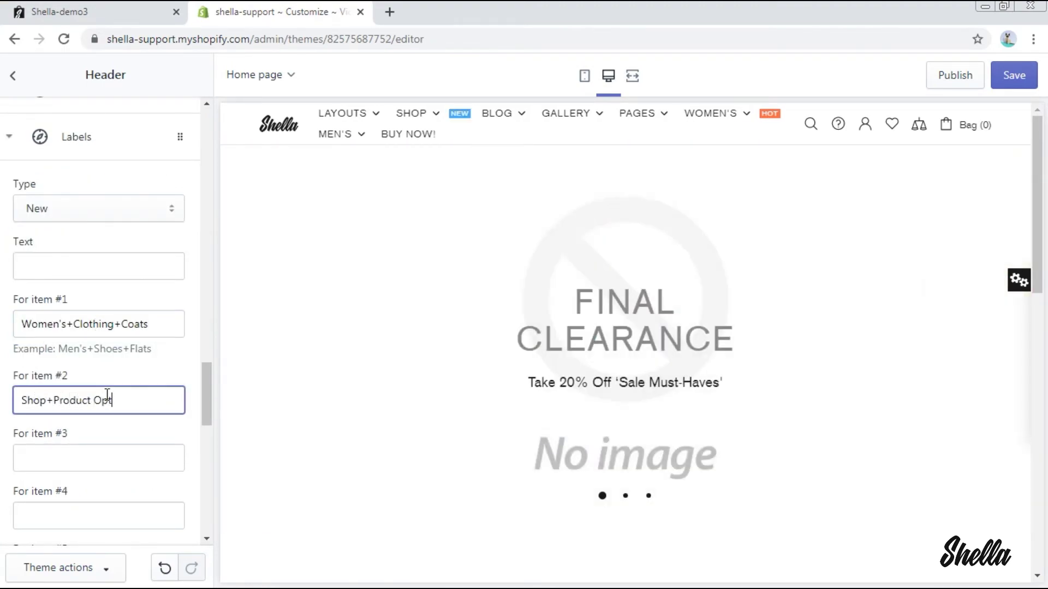
type("tions")
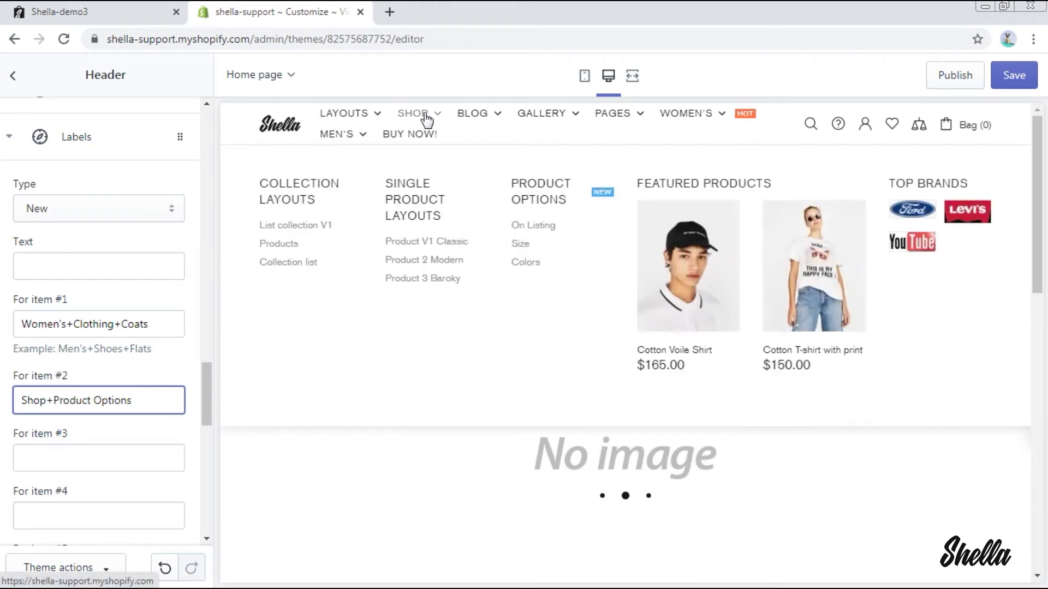
mouse_move(714, 117)
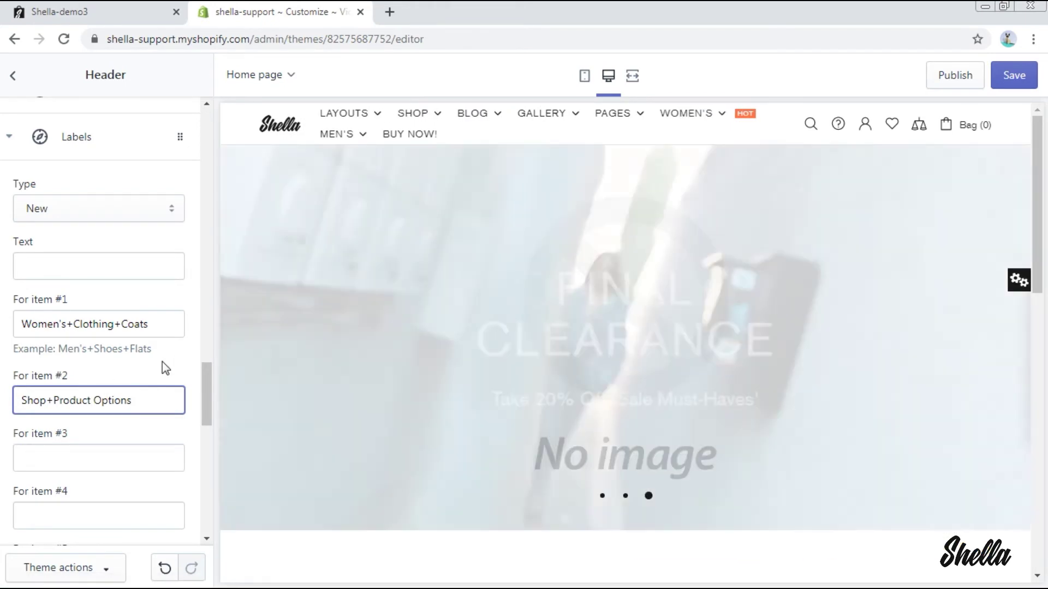
- Add a third Labels block of type New with the text SLIDER
scroll(145, 391, "down", 10)
left_click(110, 474)
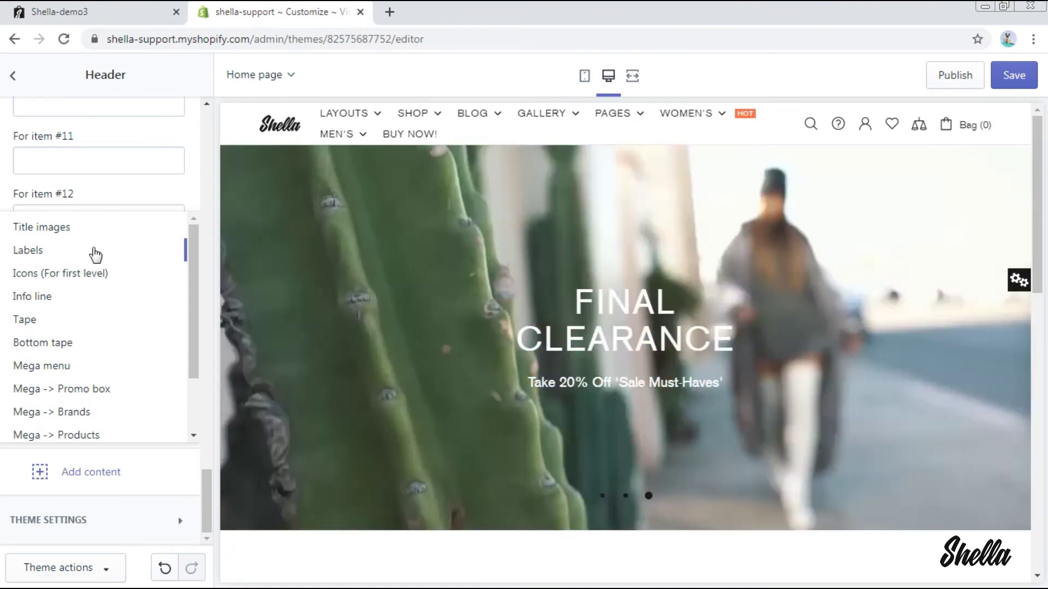
left_click(93, 249)
scroll(96, 255, "up", 15)
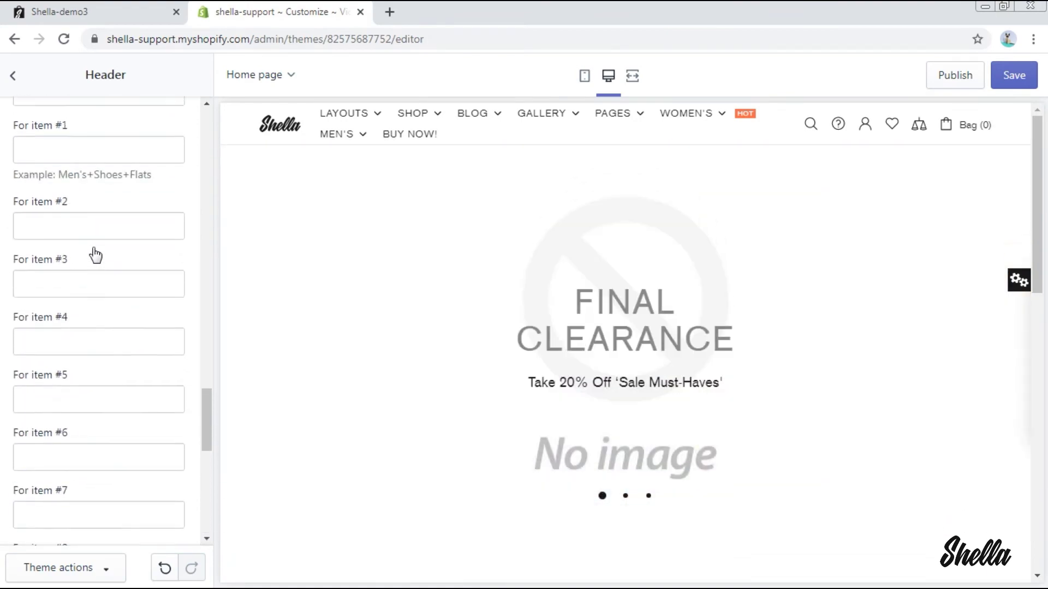
left_click(70, 394)
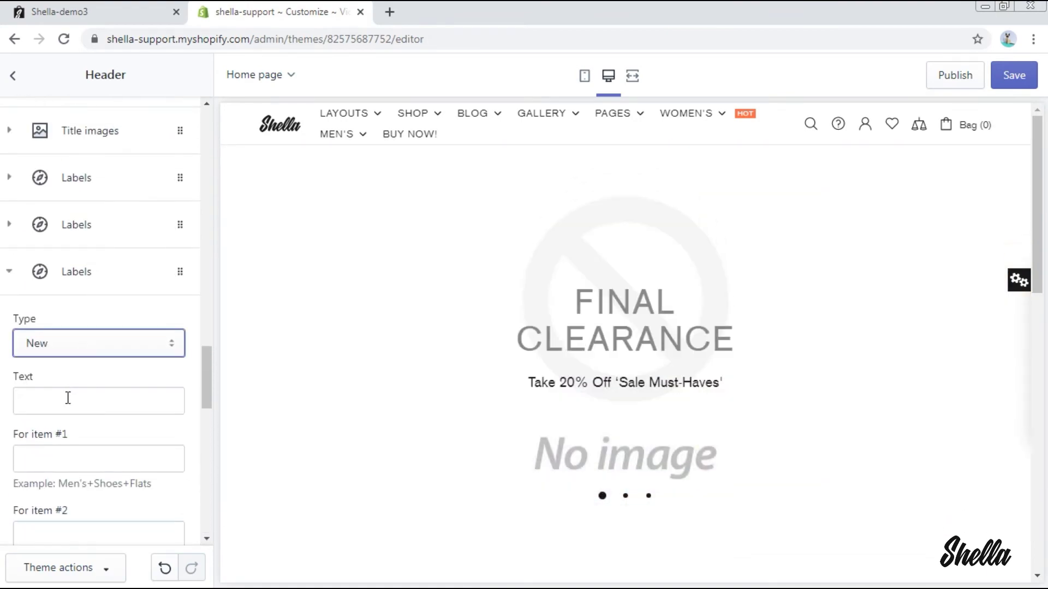
left_click(68, 398)
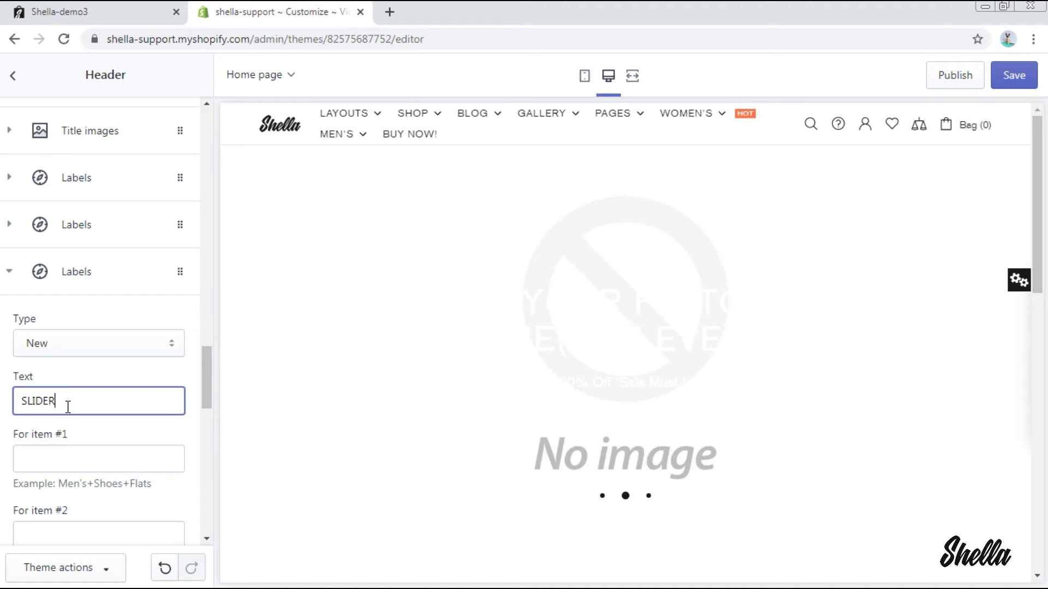
- Set the SLIDER label's item #1 to Layouts+Layouts+Home V8 and preview the Layouts menu
left_click(73, 457)
type("Layouts+L")
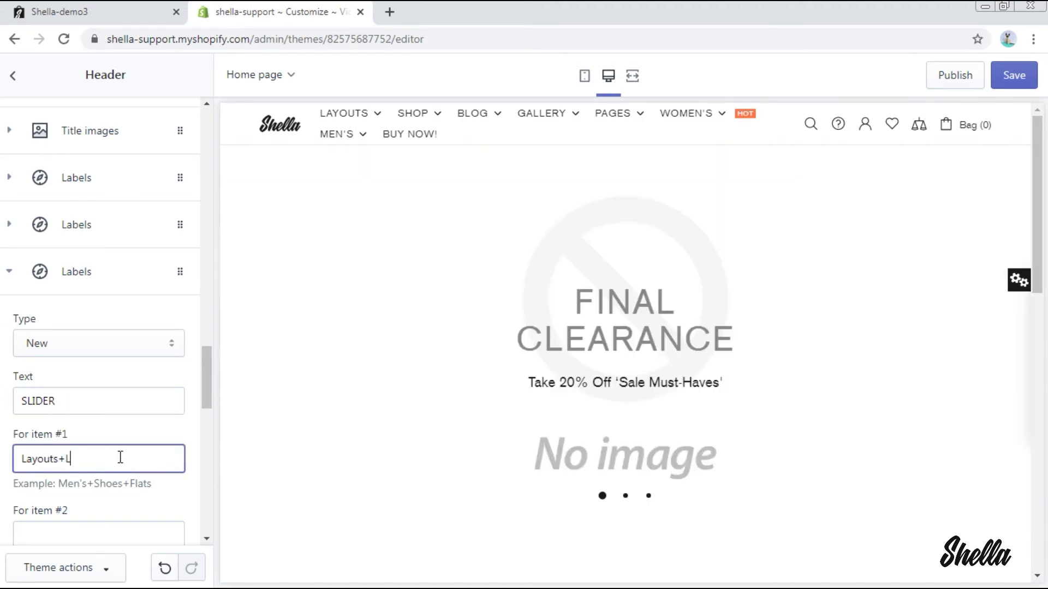
type("ayouts+Home V8")
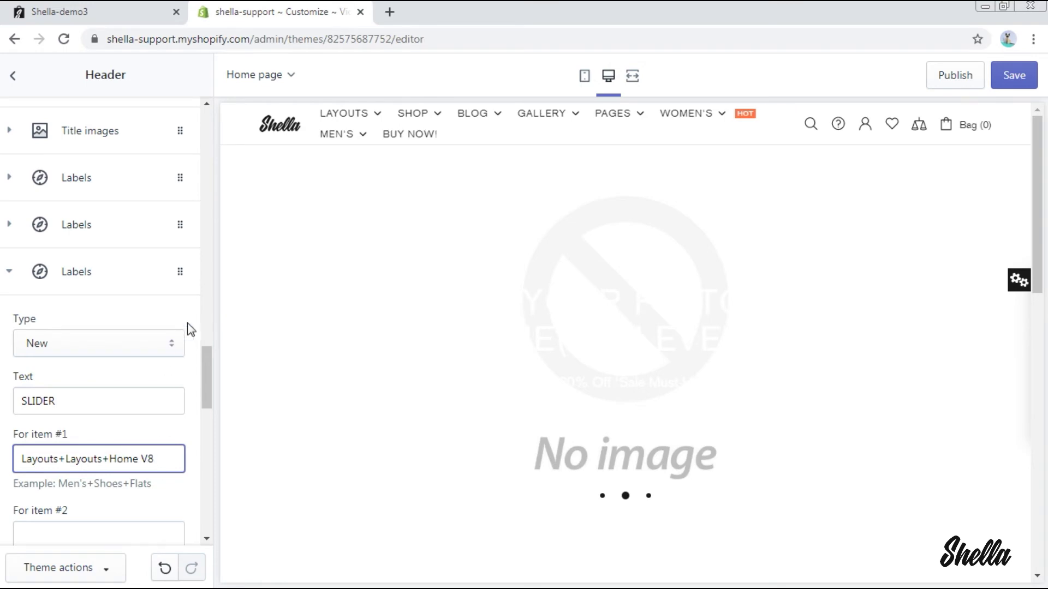
mouse_move(346, 116)
- Add a fourth Labels block of type Sale with the text ACTIVE and set its item #1 to Layouts
scroll(164, 437, "down", 10)
left_click(125, 479)
scroll(117, 409, "up", 1)
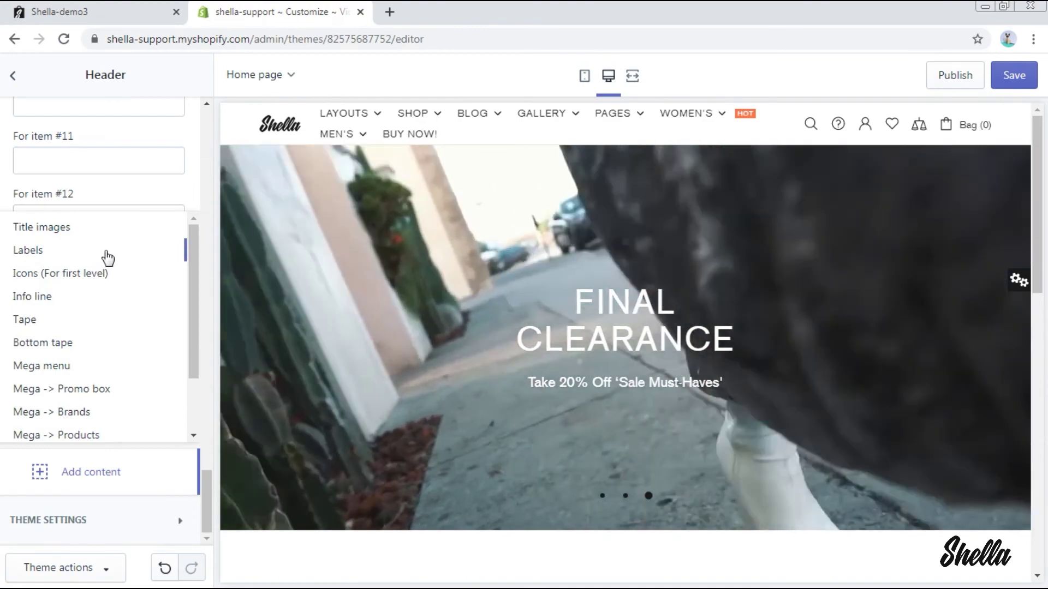
left_click(106, 257)
scroll(106, 254, "up", 12)
left_click(101, 194)
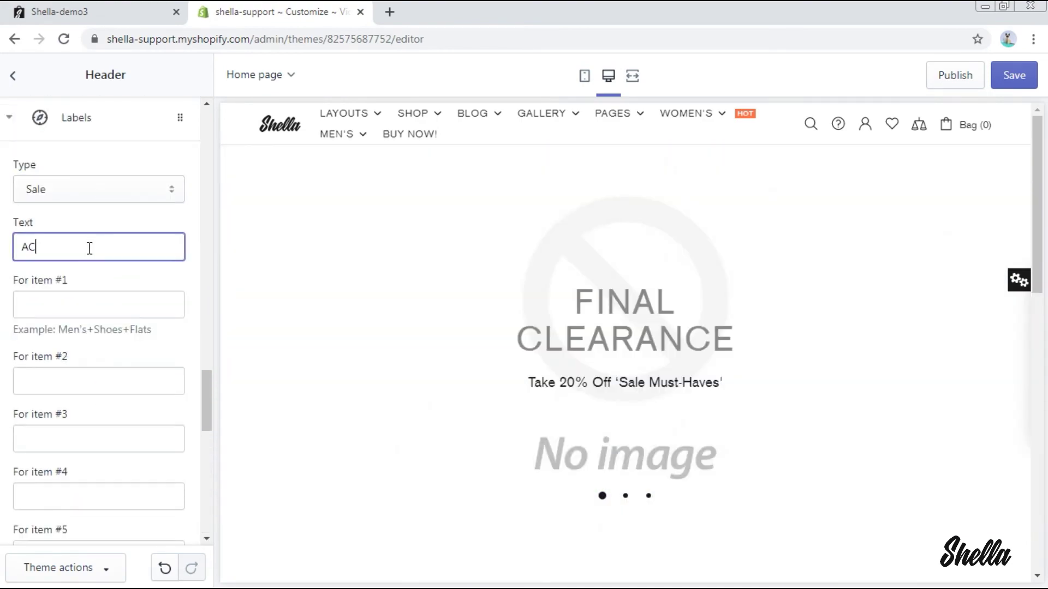
left_click(89, 304)
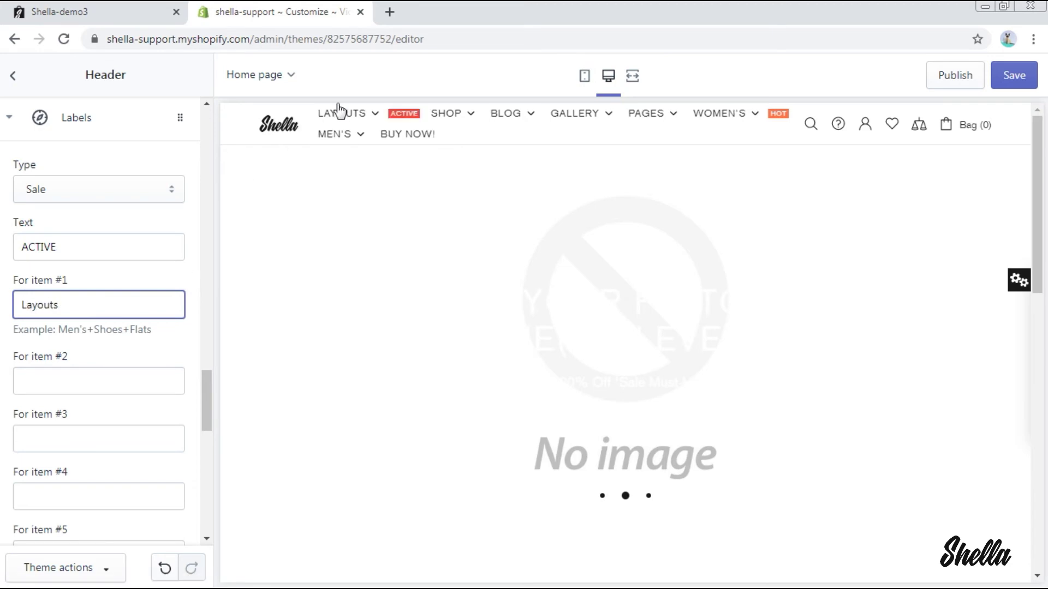
- Add a fifth Labels block of type Sale without custom text and set its item #1 to Buy now!
scroll(205, 254, "down", 12)
left_click(101, 473)
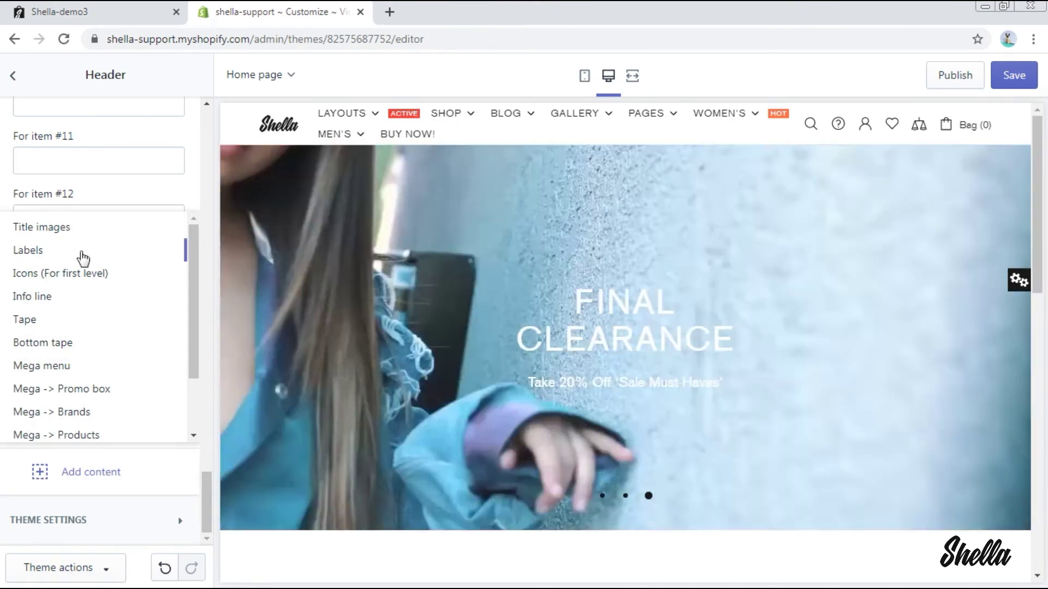
left_click(82, 254)
scroll(80, 251, "up", 9)
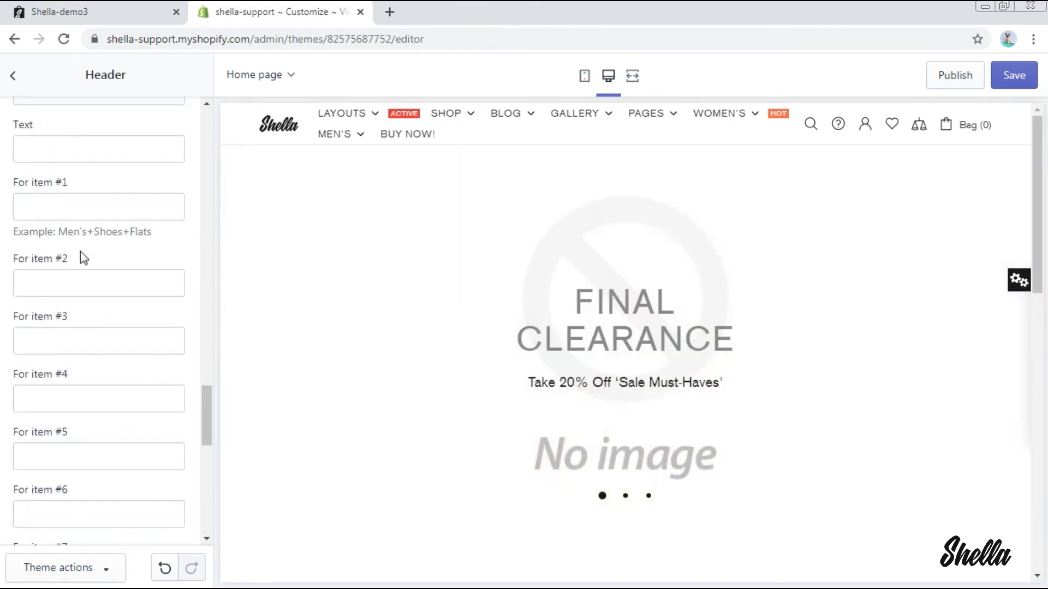
scroll(80, 251, "up", 3)
left_click(126, 192)
left_click(103, 235)
left_click(92, 302)
type("Buy now!")
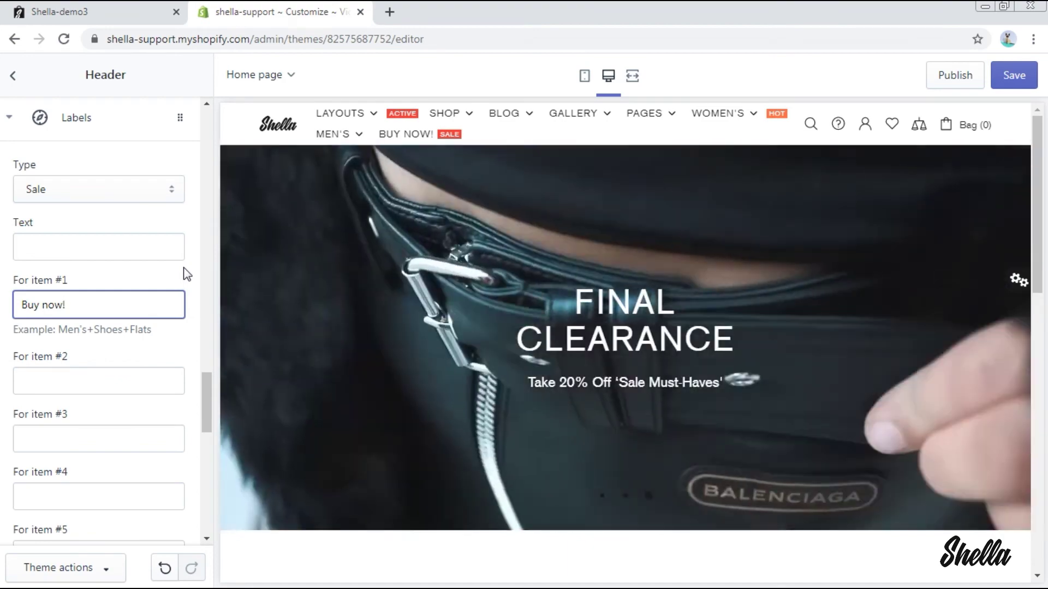
- Set item #2 of the last Sale label to Men's+Shoes and preview the Men's menu
left_click(103, 380)
type("Men's+Shoes")
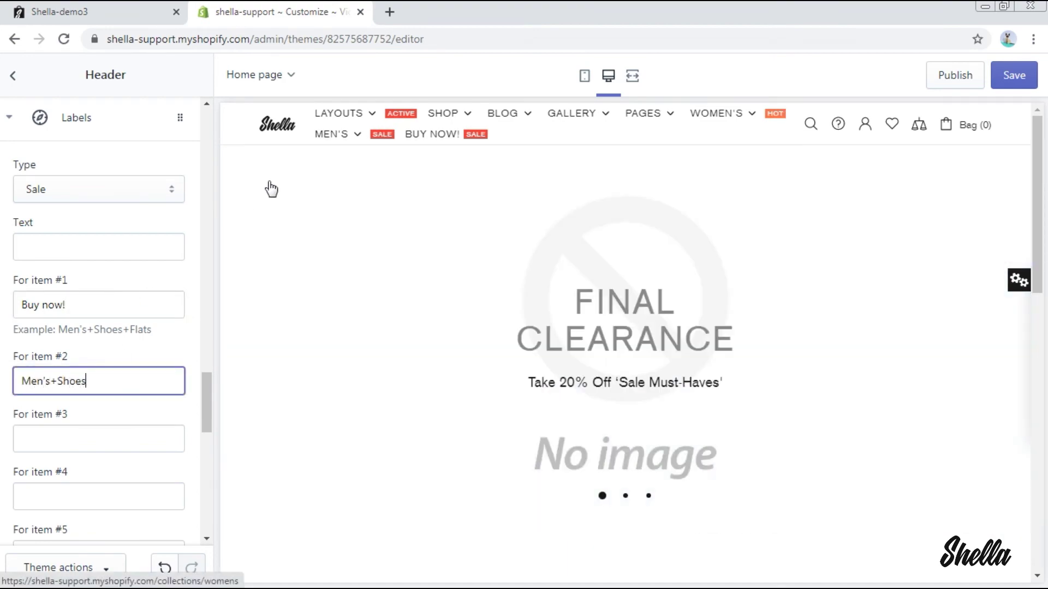
mouse_move(345, 138)
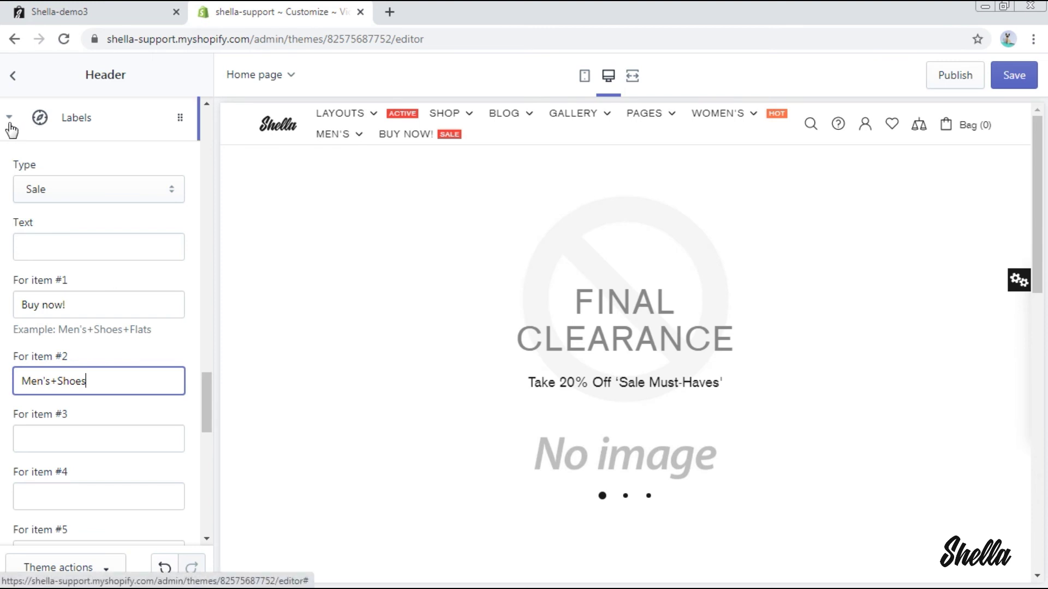
- Collapse the last Labels block and save the theme's header changes
left_click(10, 125)
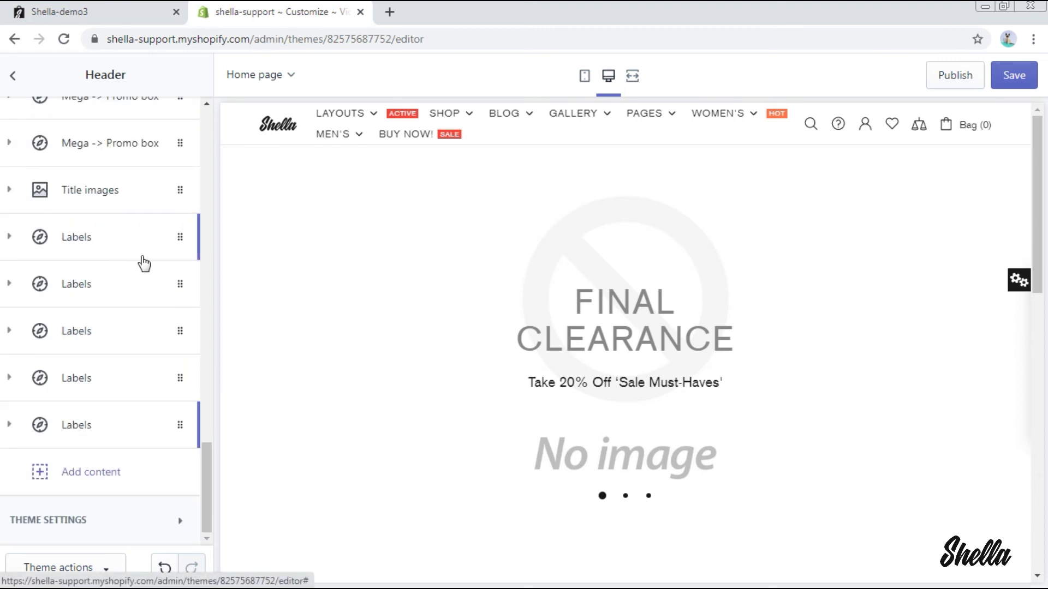
scroll(158, 262, "up", 5)
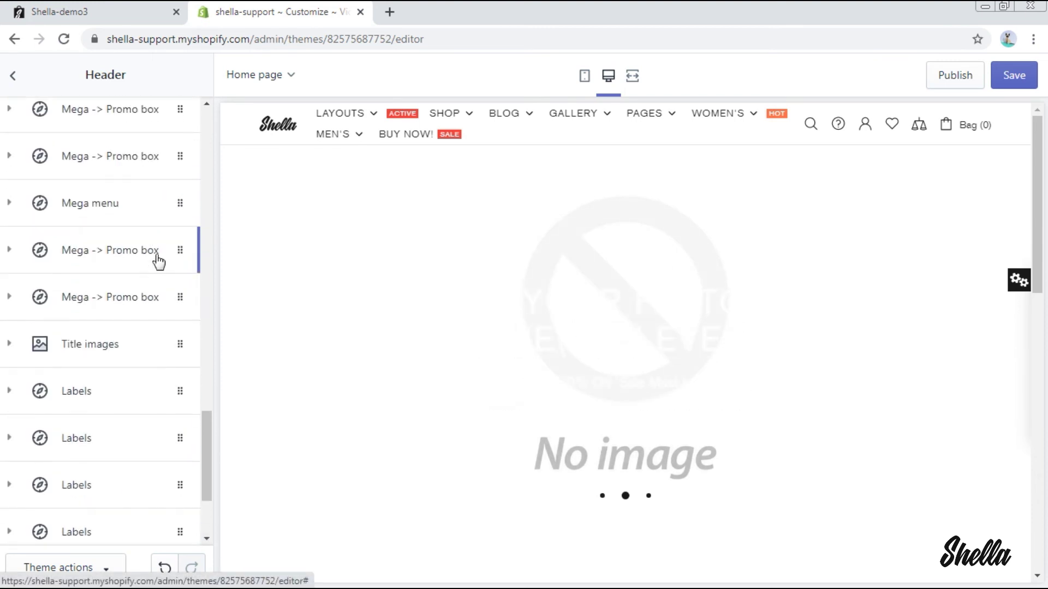
scroll(158, 262, "up", 10)
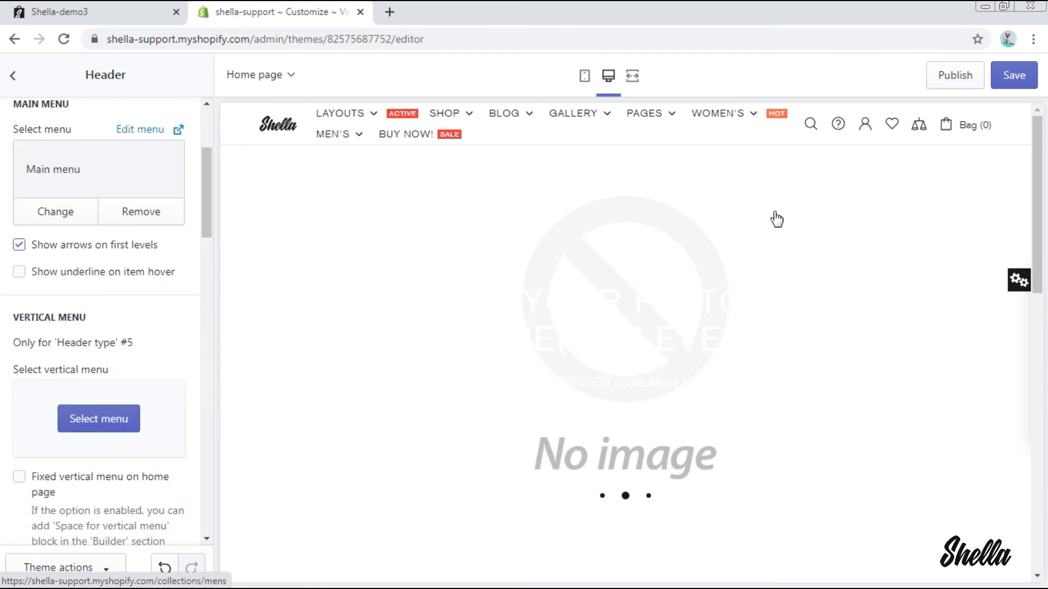
left_click(1016, 74)
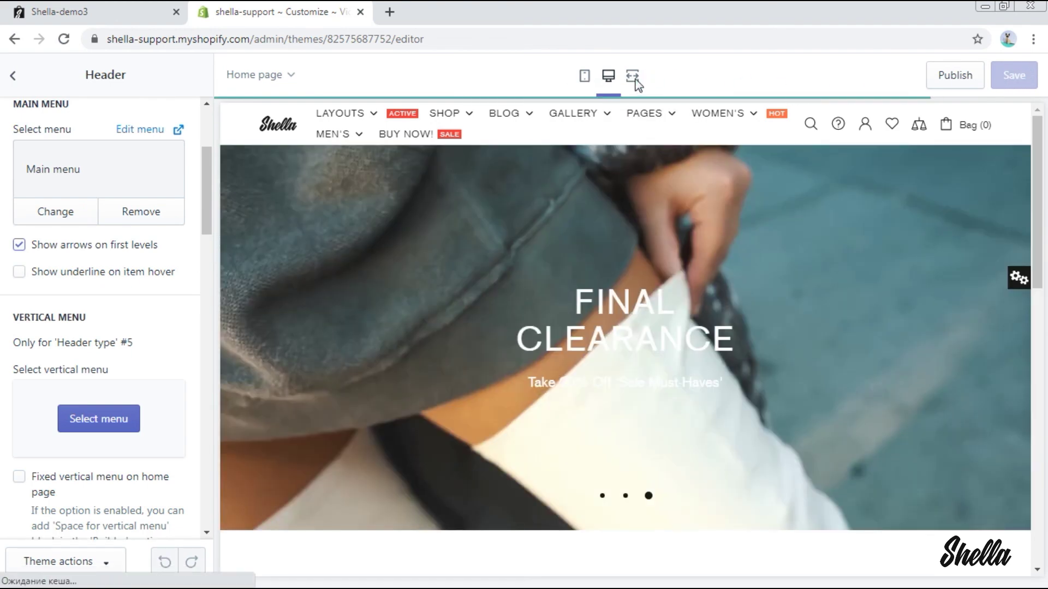
- Switch the preview to full width and check the header menus and labels from Layouts through Men's
left_click(633, 77)
mouse_move(183, 120)
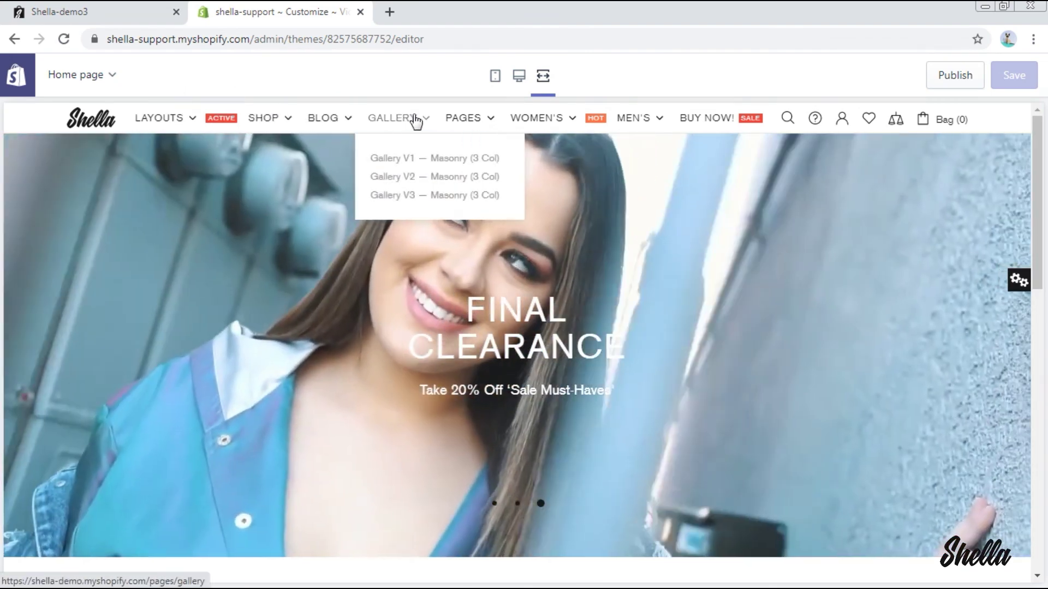
mouse_move(460, 130)
mouse_move(578, 125)
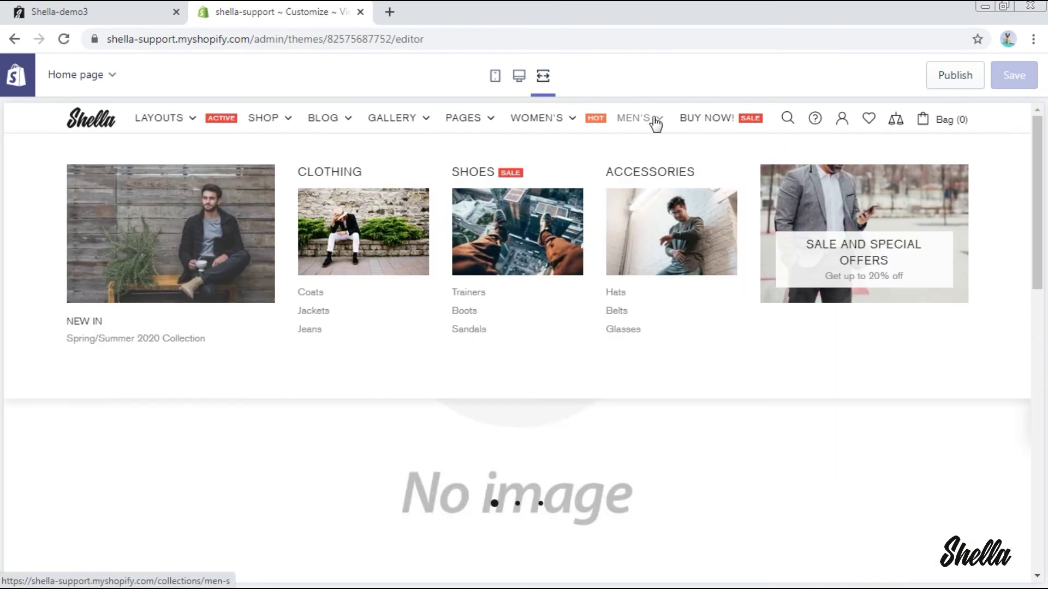